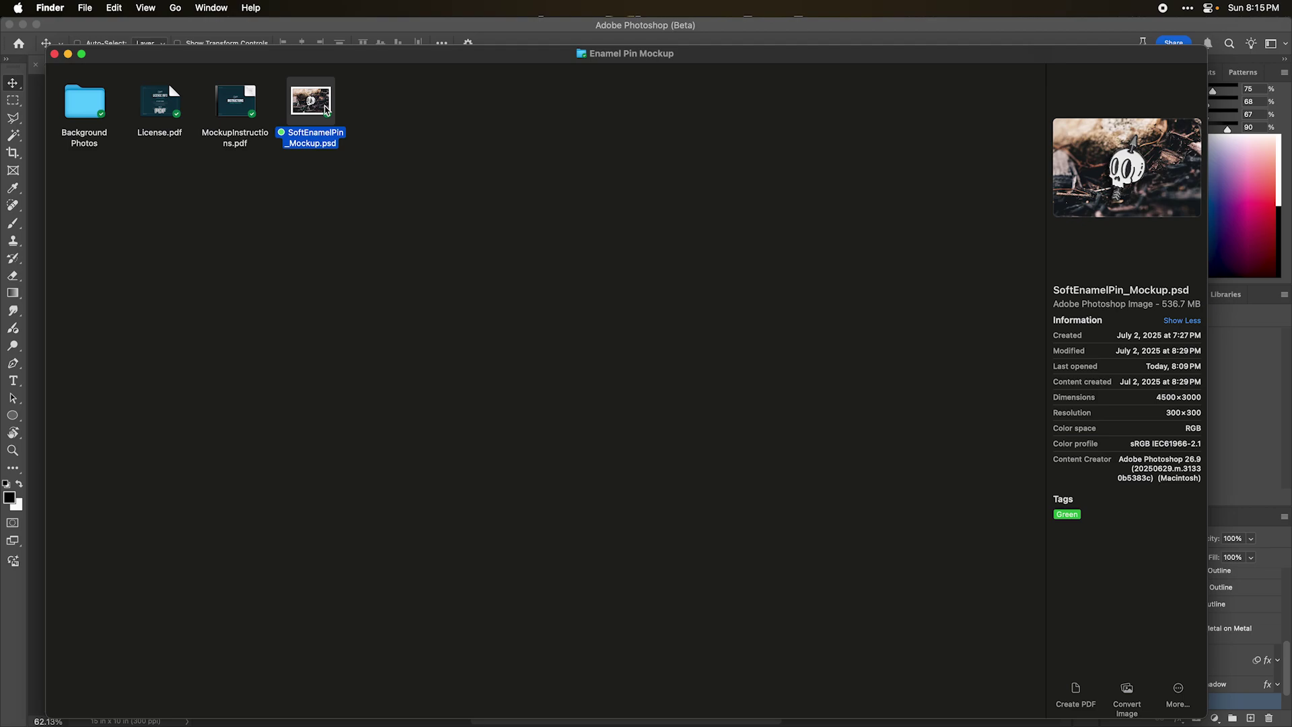
# Look at the Background Photos folder in the Enamel Pin Mockup files.
pyautogui.click(89, 112)
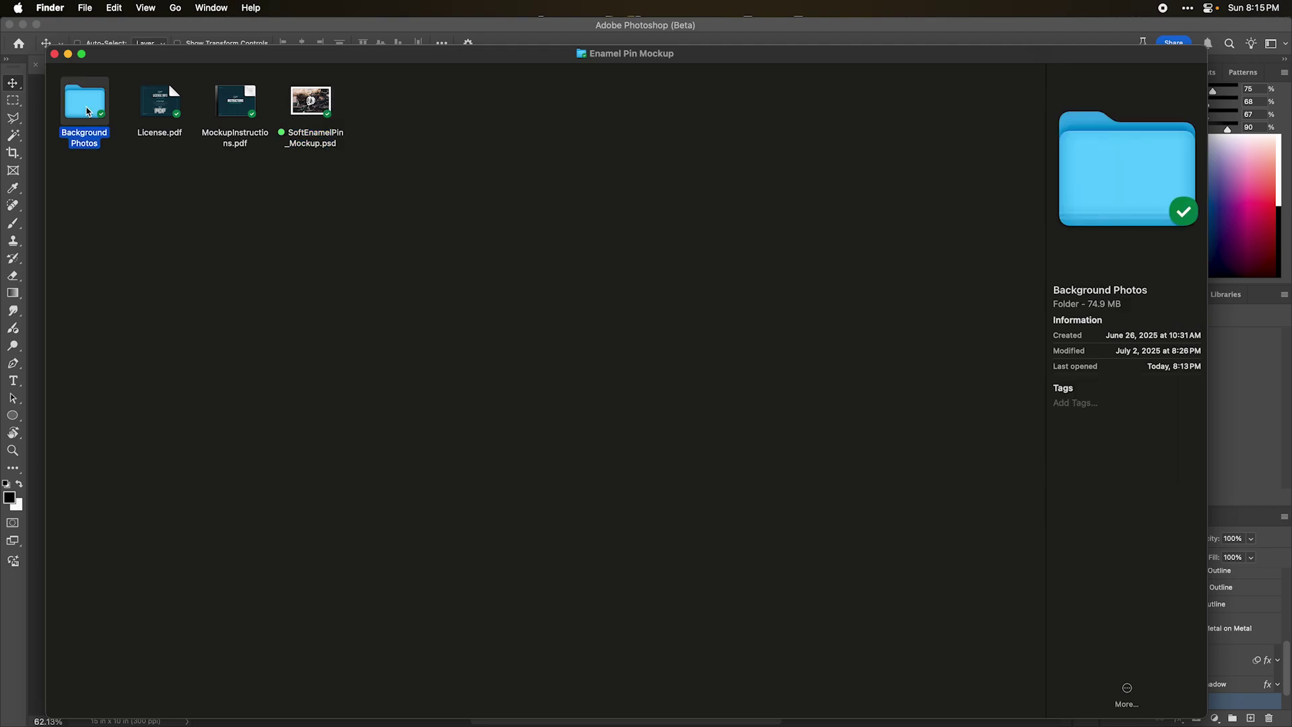
pyautogui.click(40, 149)
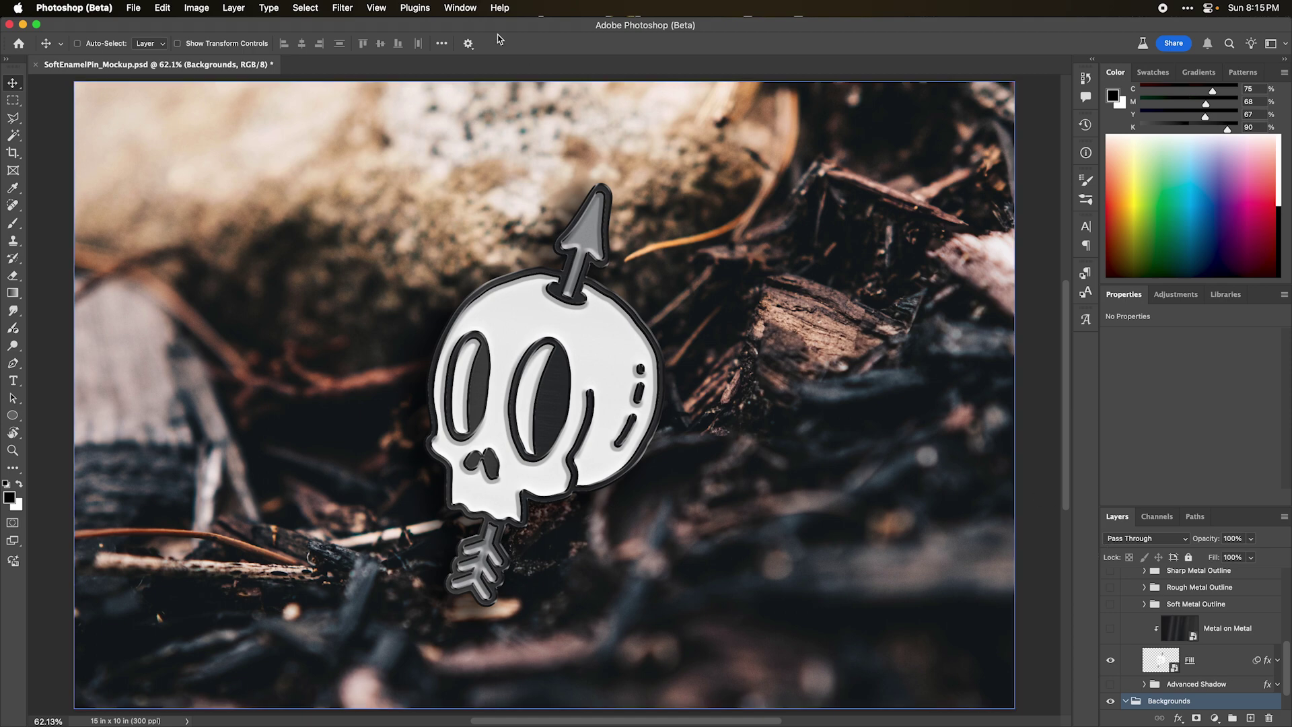
# Switch to Photoshop and examine the Your Art In These Layers group with its Pin Outline, Pin Fill and metal texture smart objects.
pyautogui.click(468, 6)
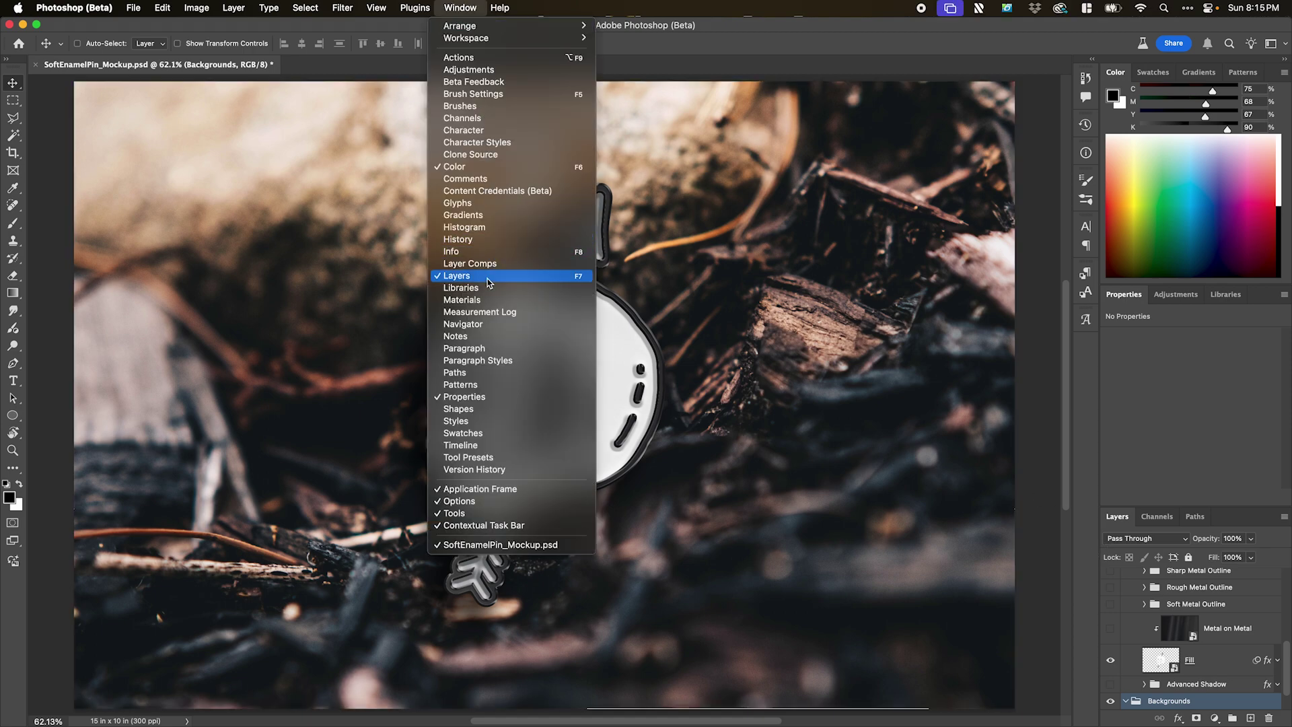
pyautogui.click(1176, 599)
pyautogui.scroll(10, 1174, 599)
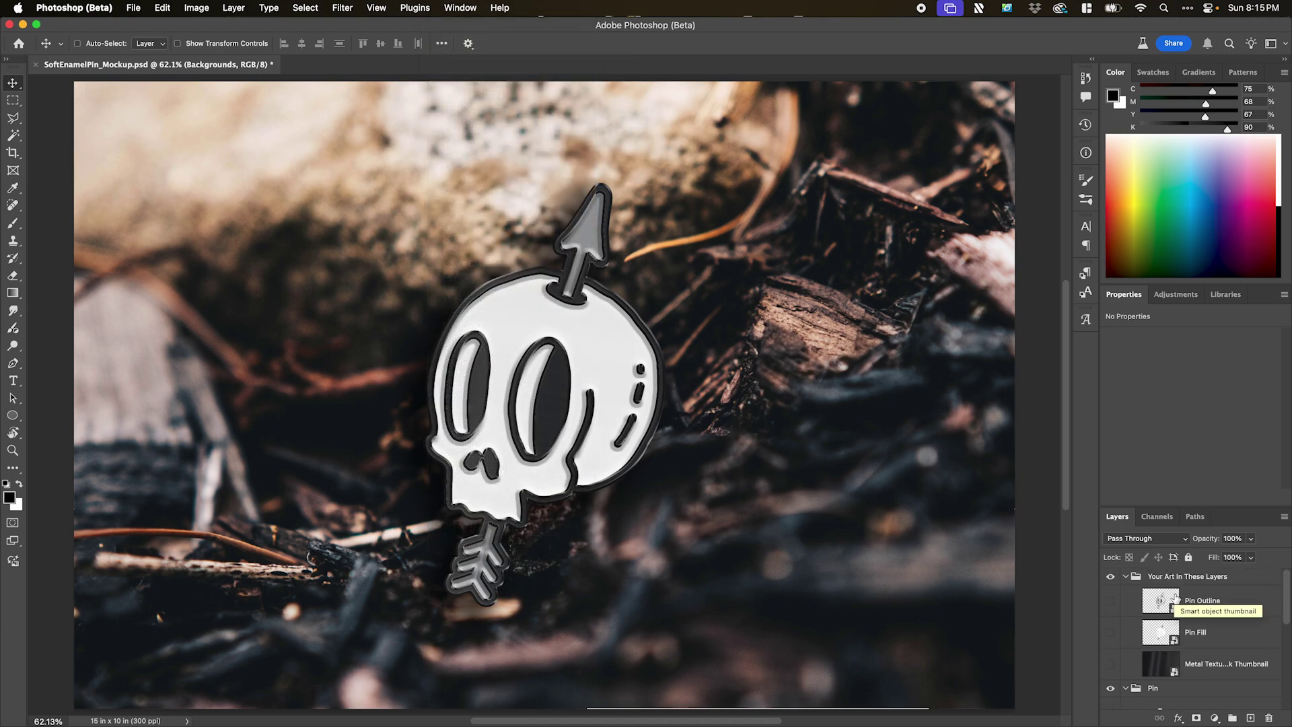
pyautogui.scroll(-4, 1288, 643)
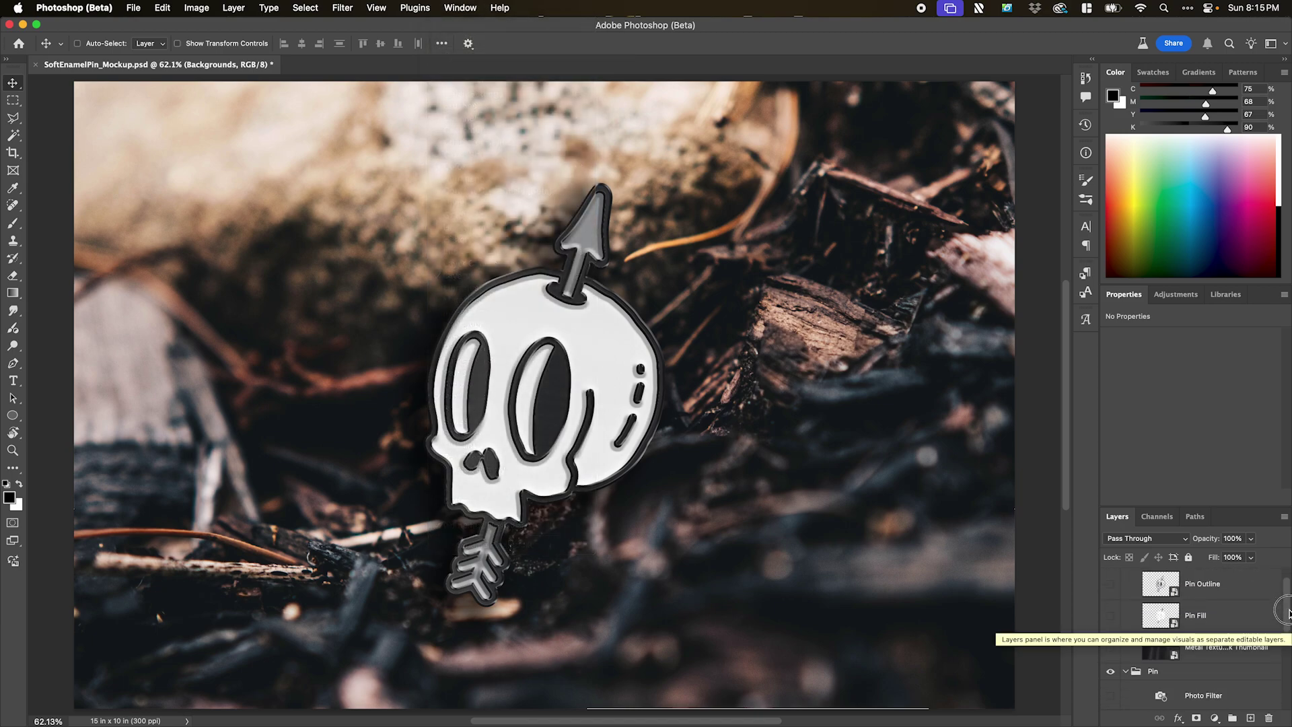
pyautogui.scroll(3, 1230, 599)
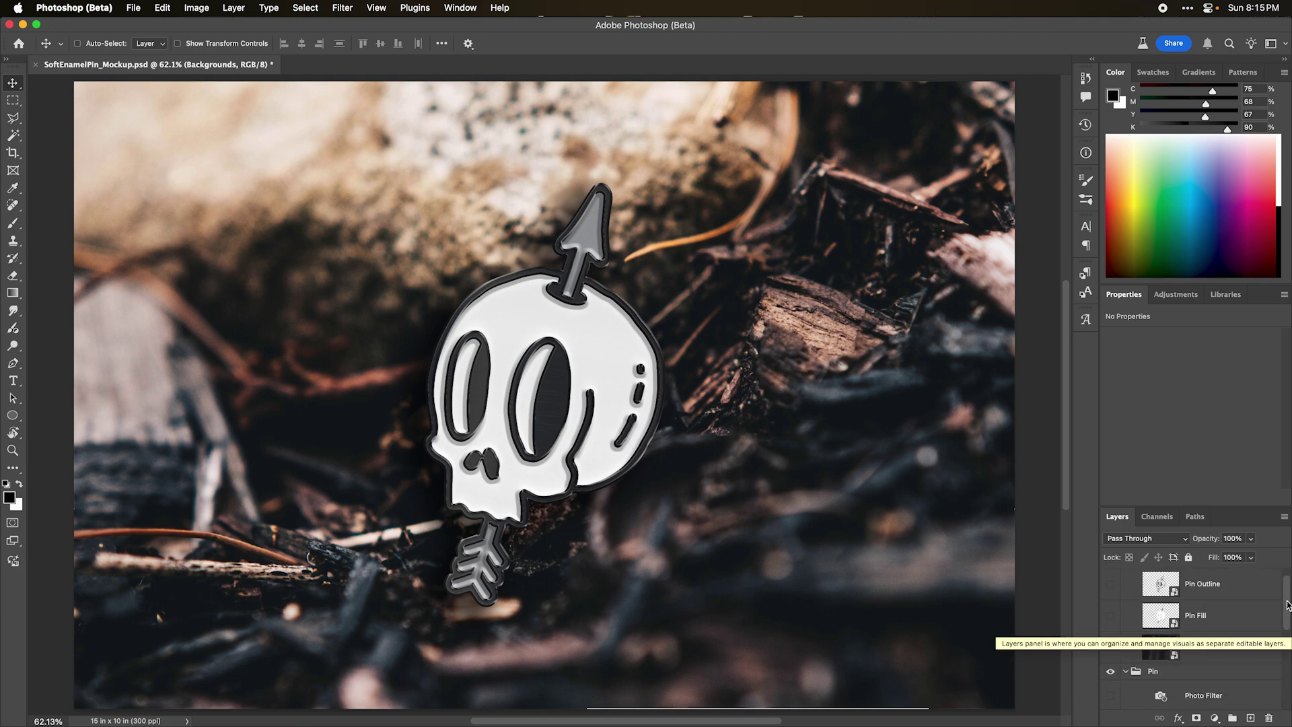
pyautogui.scroll(1, 1221, 589)
pyautogui.click(1211, 576)
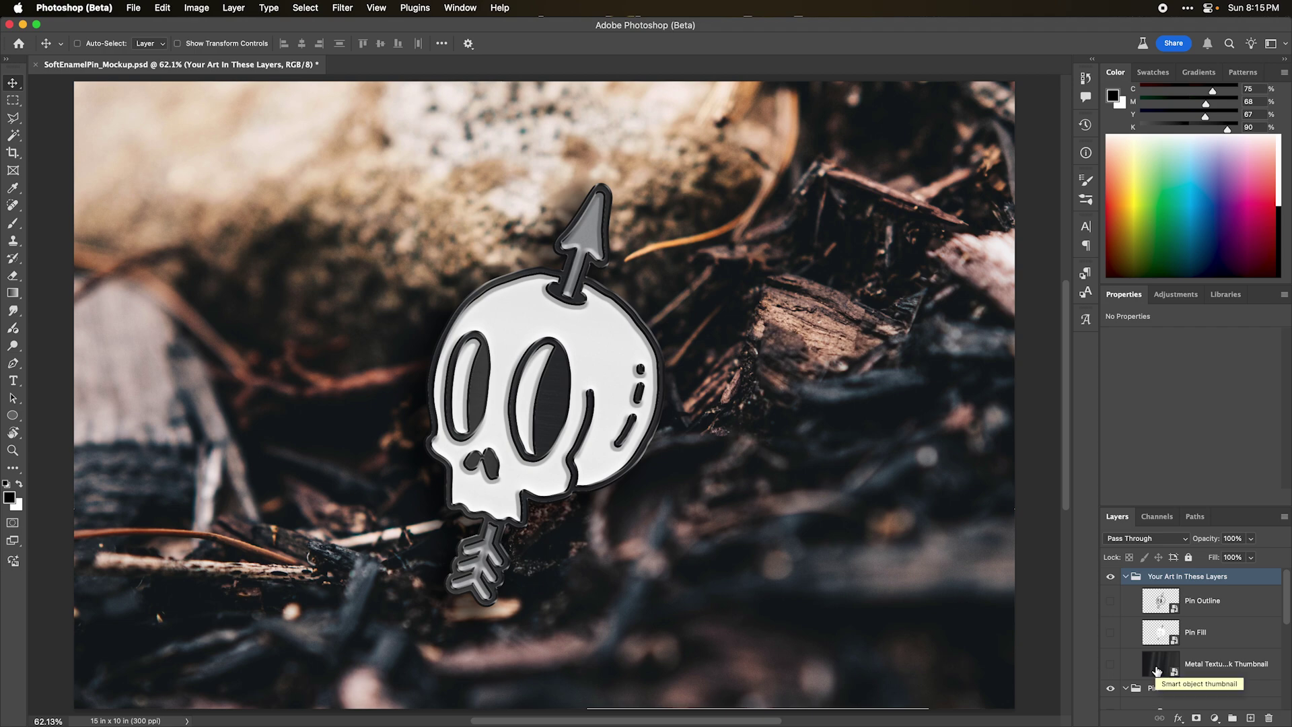
pyautogui.moveTo(1285, 602); pyautogui.dragTo(1287, 642)
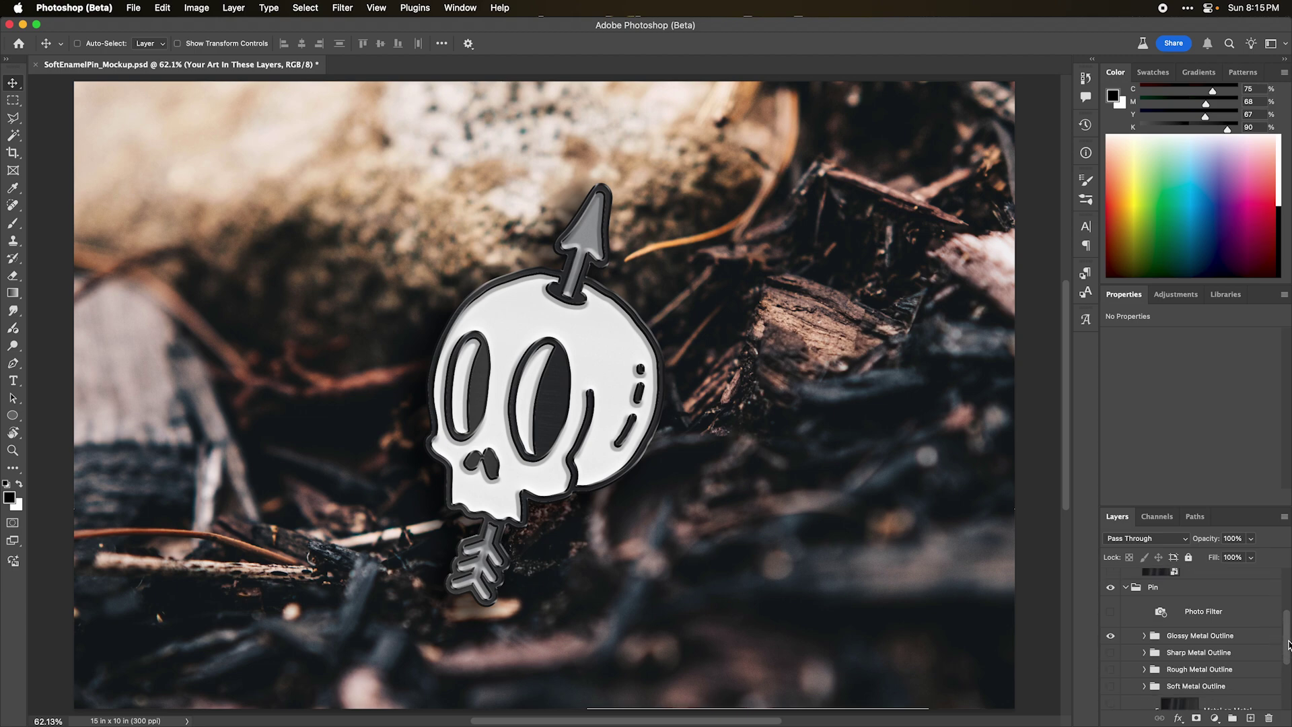
# Examine the Pin group and its Glossy Metal Outline group, with a closer view of the skull pin.
pyautogui.click(1155, 590)
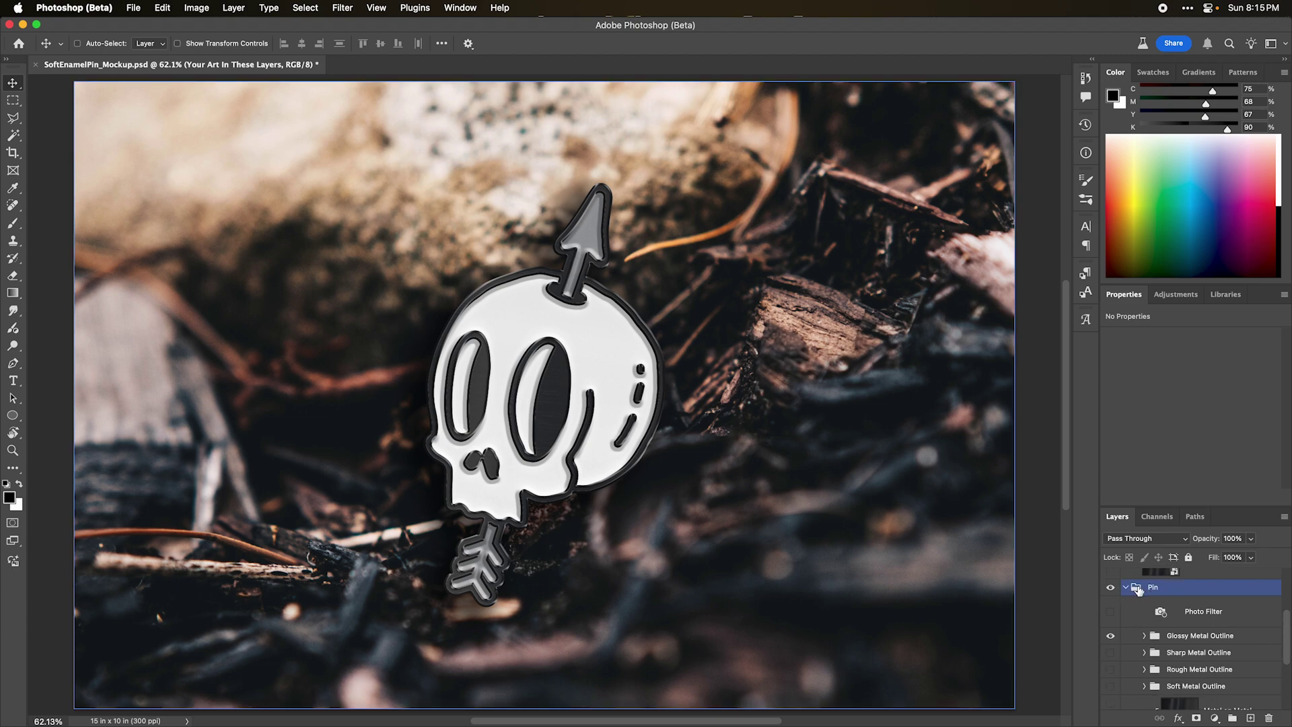
pyautogui.keyDown('super'); pyautogui.click(1144, 591); pyautogui.keyUp('super')
pyautogui.moveTo(1287, 635); pyautogui.dragTo(1287, 649)
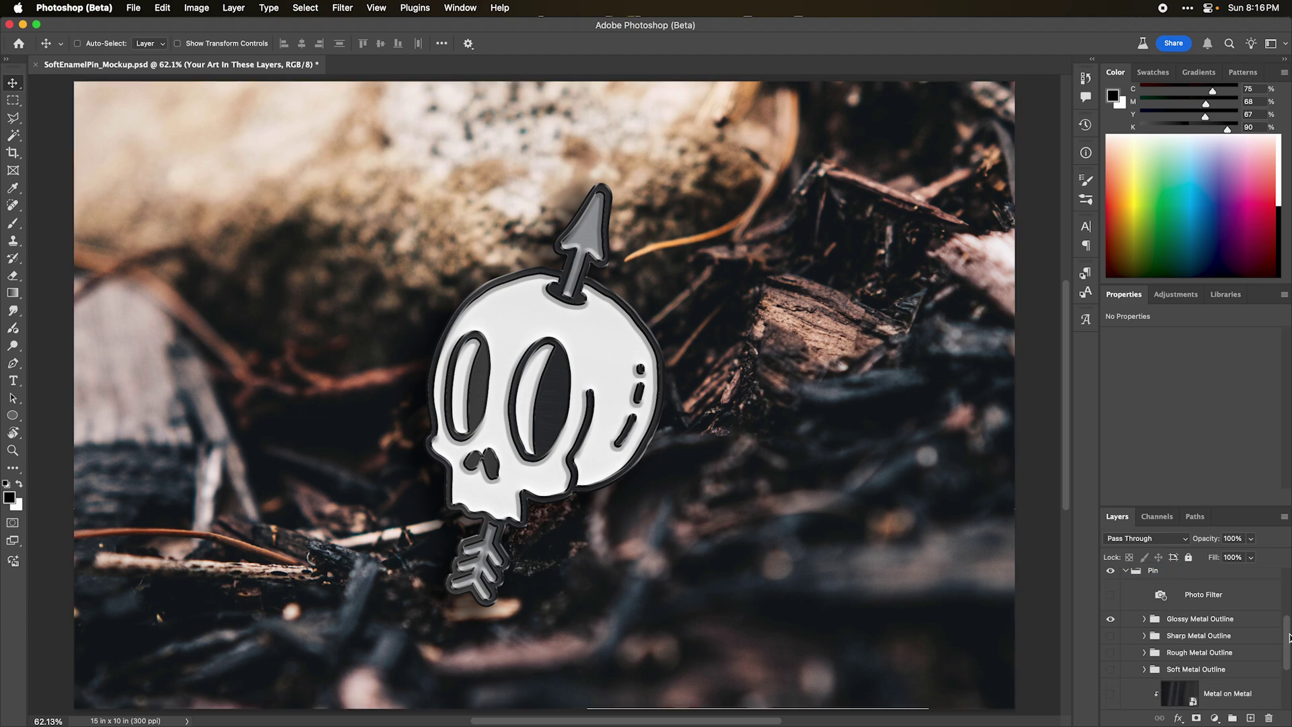
pyautogui.click(1171, 620)
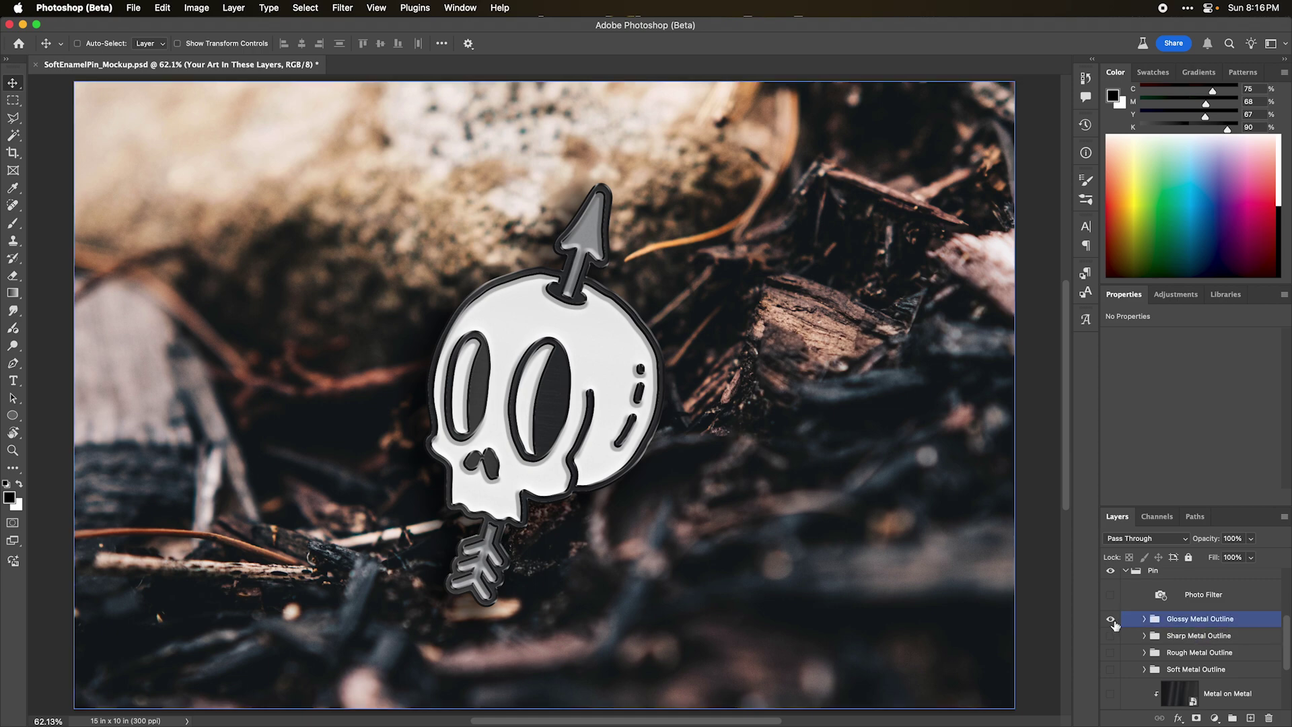
pyautogui.keyDown('super'); pyautogui.click(1193, 627); pyautogui.keyUp('super')
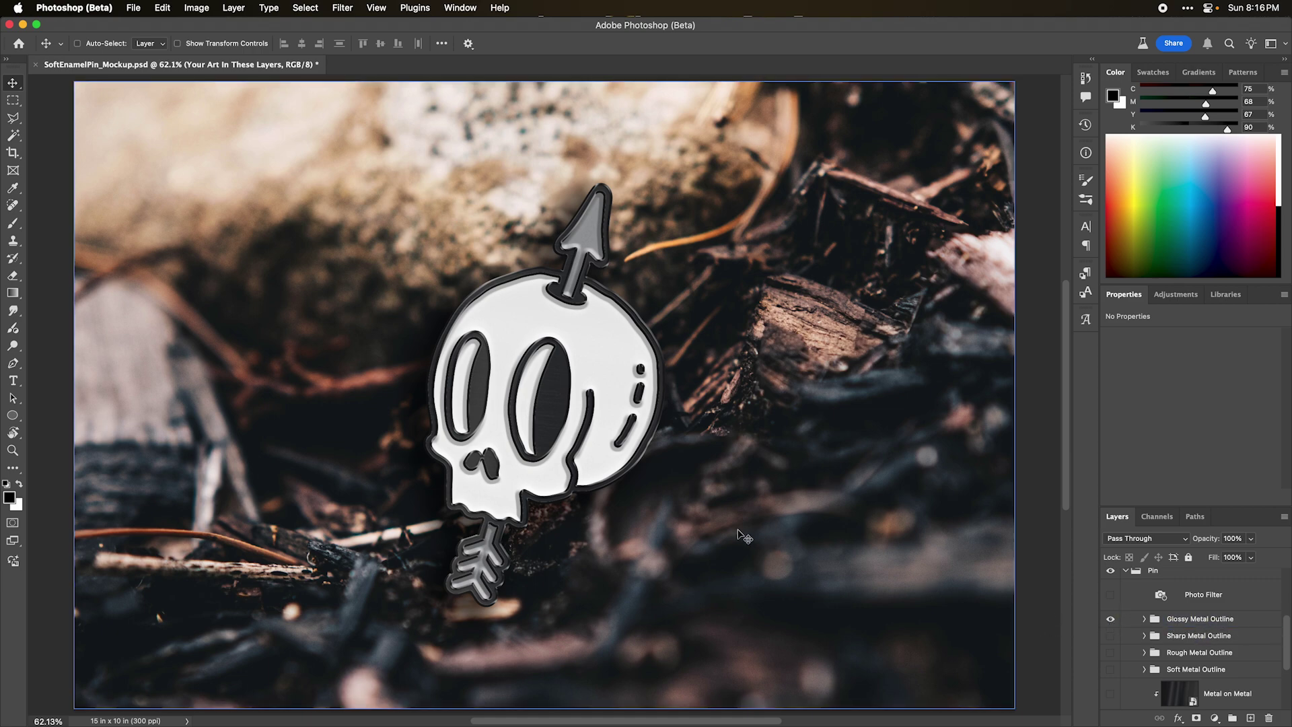
pyautogui.scroll(5, 742, 535)
pyautogui.scroll(1, 742, 534)
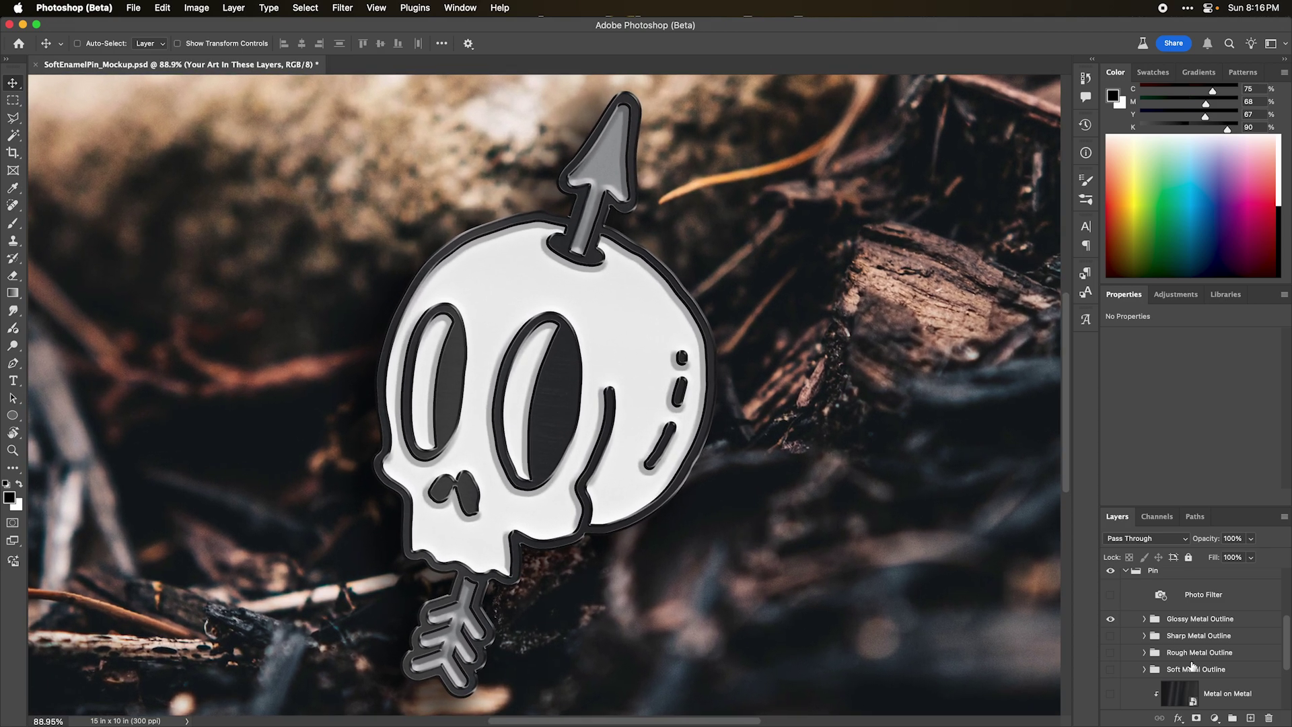
# Preview the Sharp, Rough and Soft Metal Outline groups on the pin one at a time in place of the Glossy one.
pyautogui.click(1120, 627)
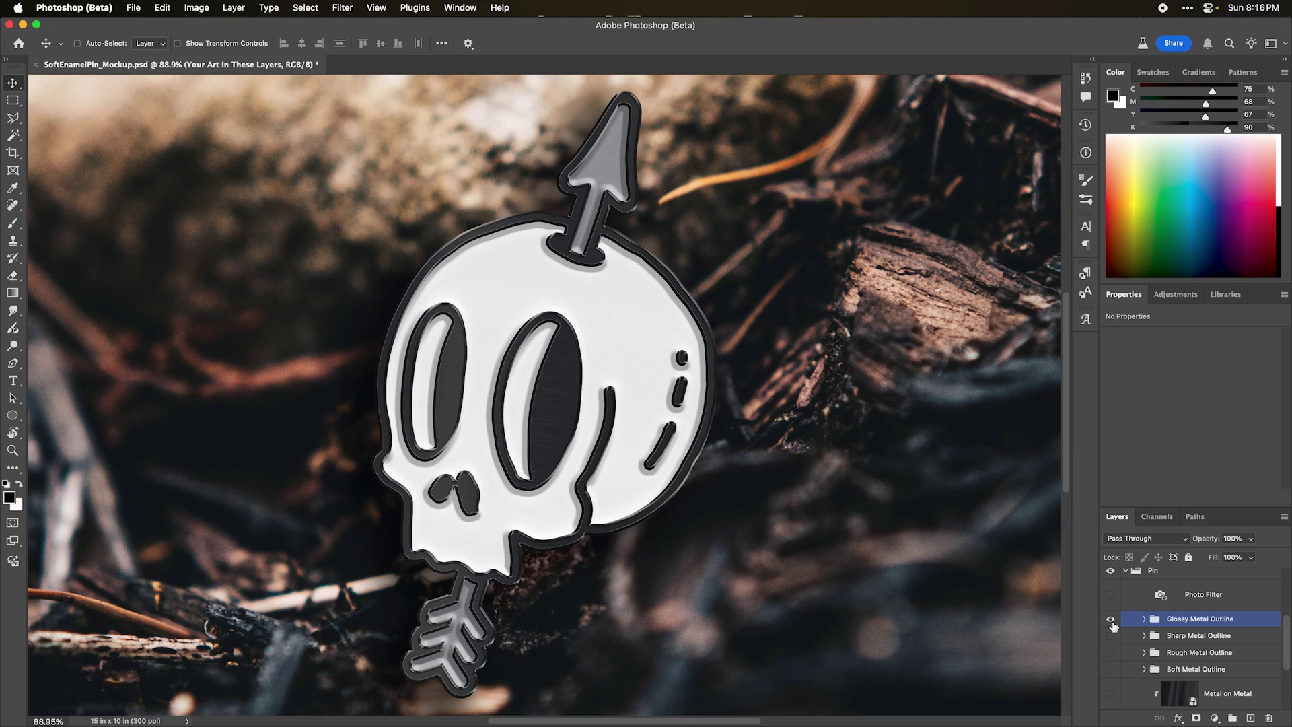
pyautogui.moveTo(1114, 627); pyautogui.dragTo(1114, 643)
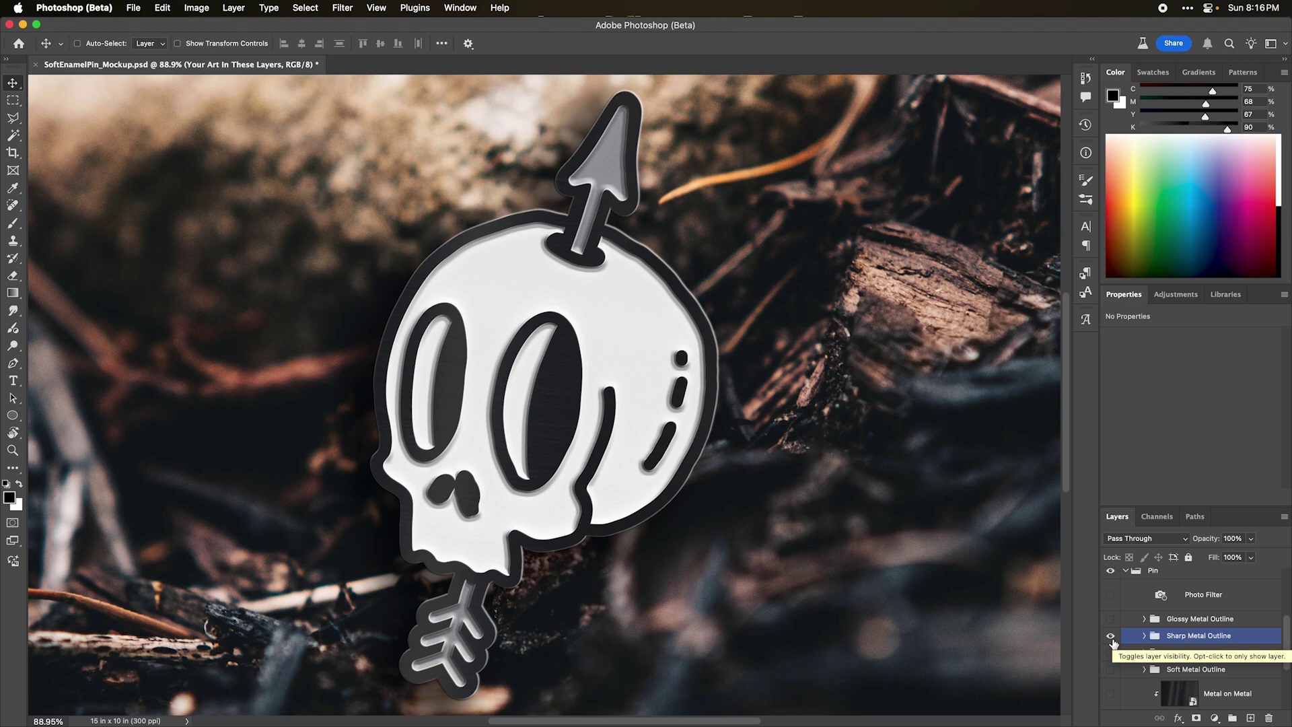
pyautogui.moveTo(1113, 642); pyautogui.dragTo(1111, 659)
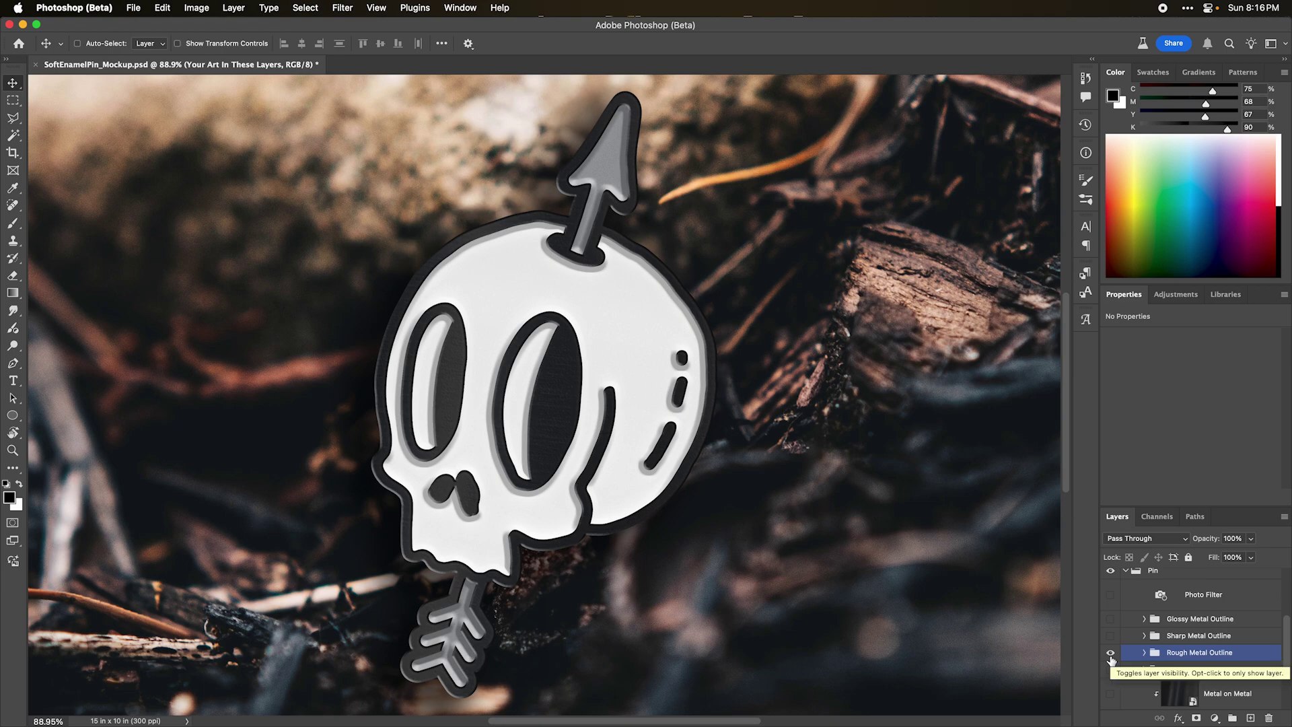
pyautogui.moveTo(1111, 659); pyautogui.dragTo(1108, 669)
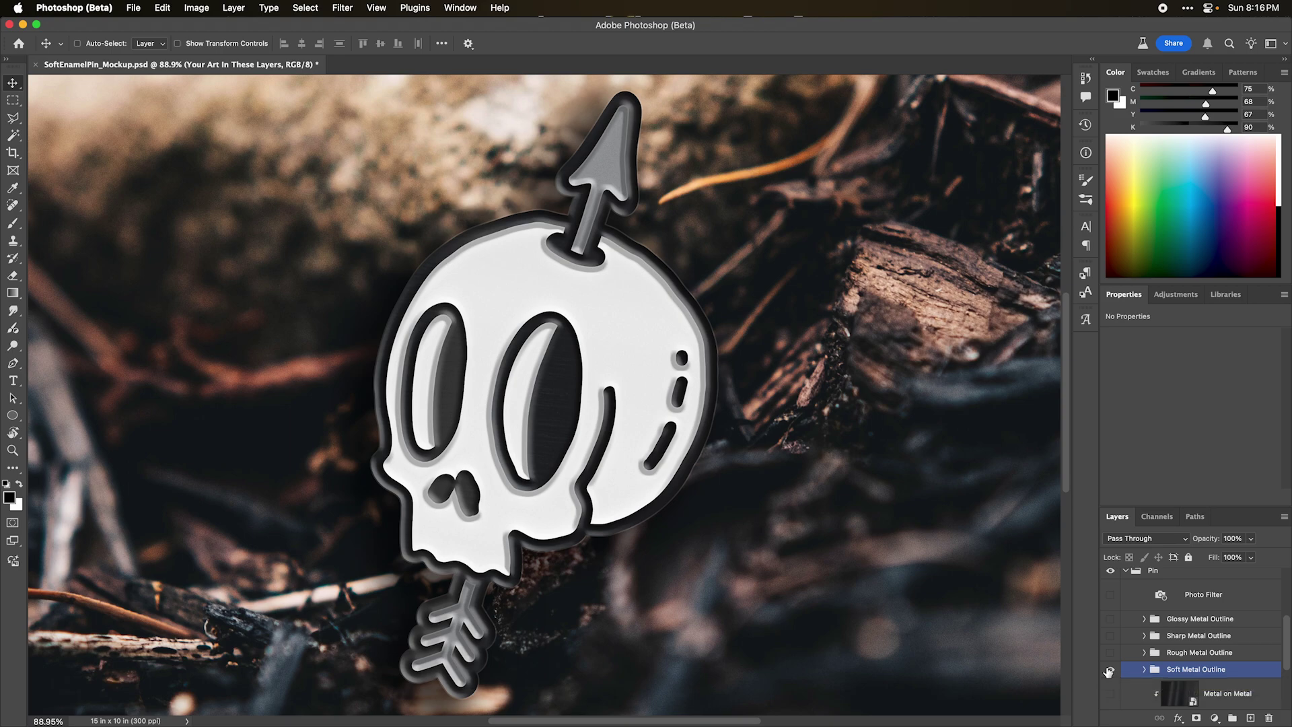
# Hide the Soft Metal Outline group and make Sharp Metal Outline the only visible outline style.
pyautogui.click(1109, 670)
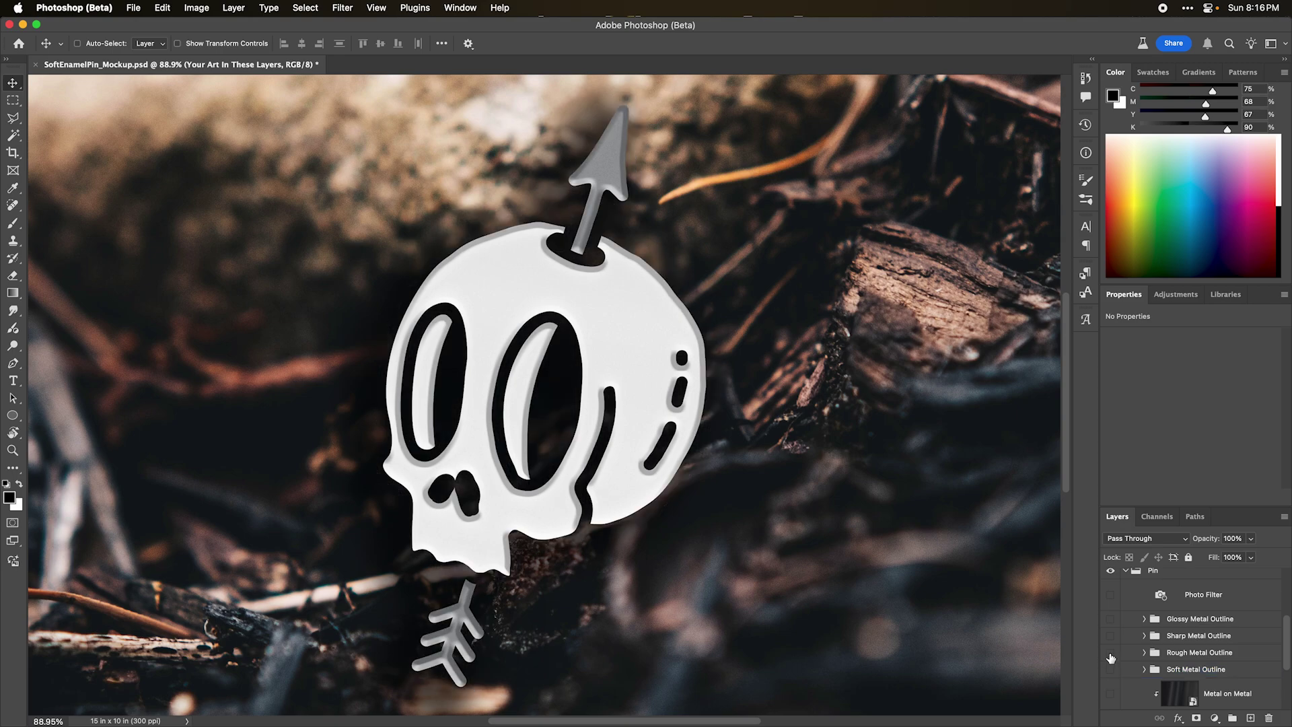
pyautogui.click(1110, 653)
pyautogui.click(1110, 651)
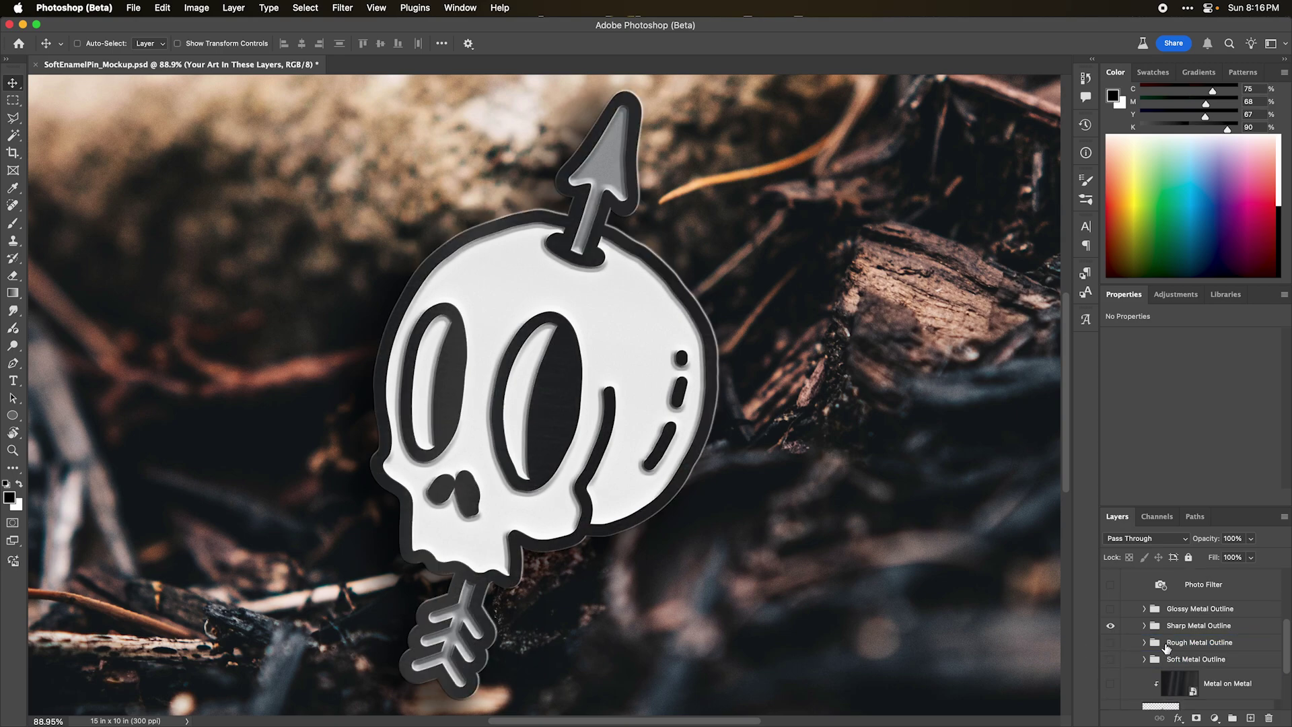
# Expand the Sharp Metal Outline group, inspect its Metal Textures layer, and open the contents of the Sharp Bevel Outline smart object.
pyautogui.click(1159, 627)
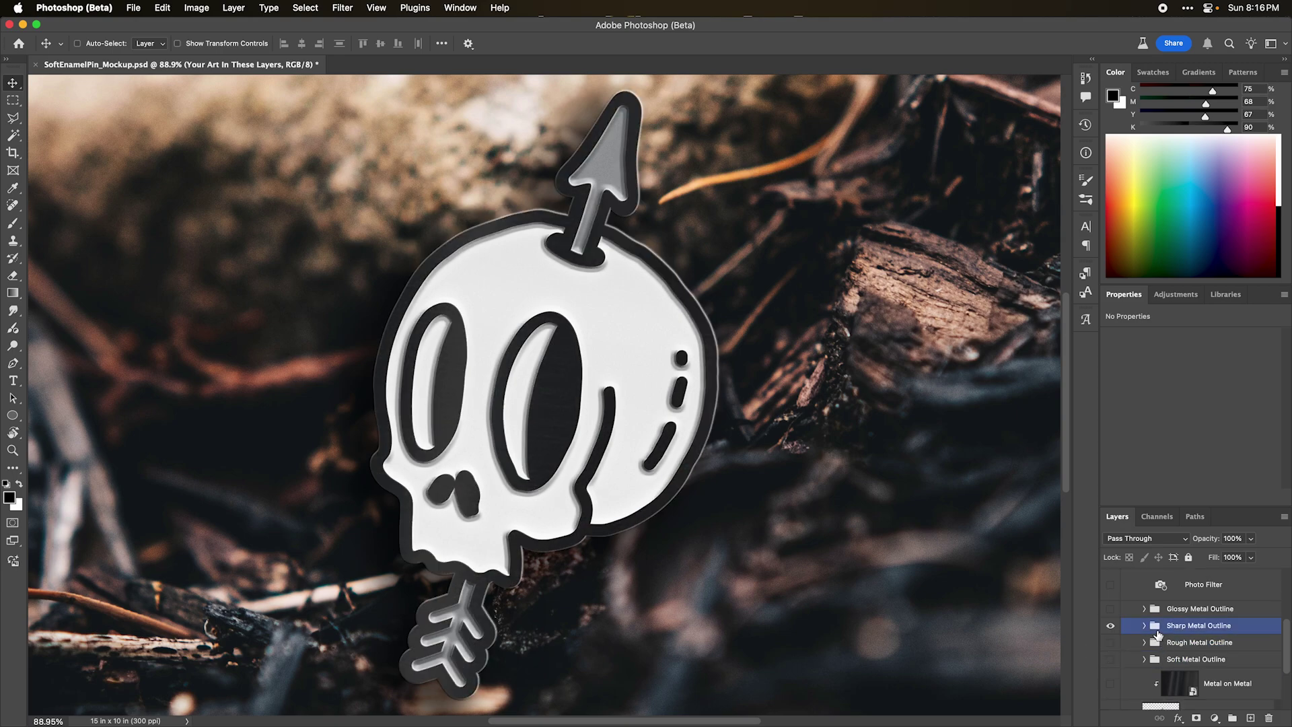
pyautogui.click(1144, 626)
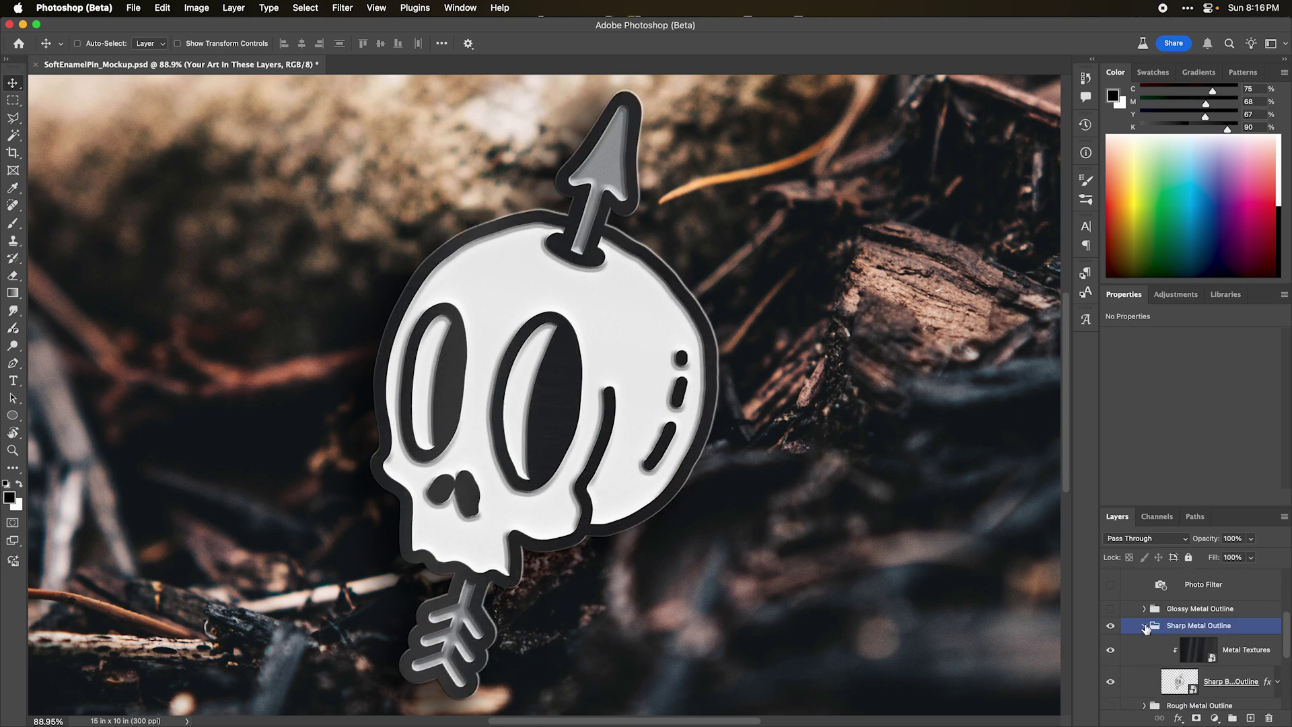
pyautogui.scroll(-2, 1145, 628)
pyautogui.click(1201, 617)
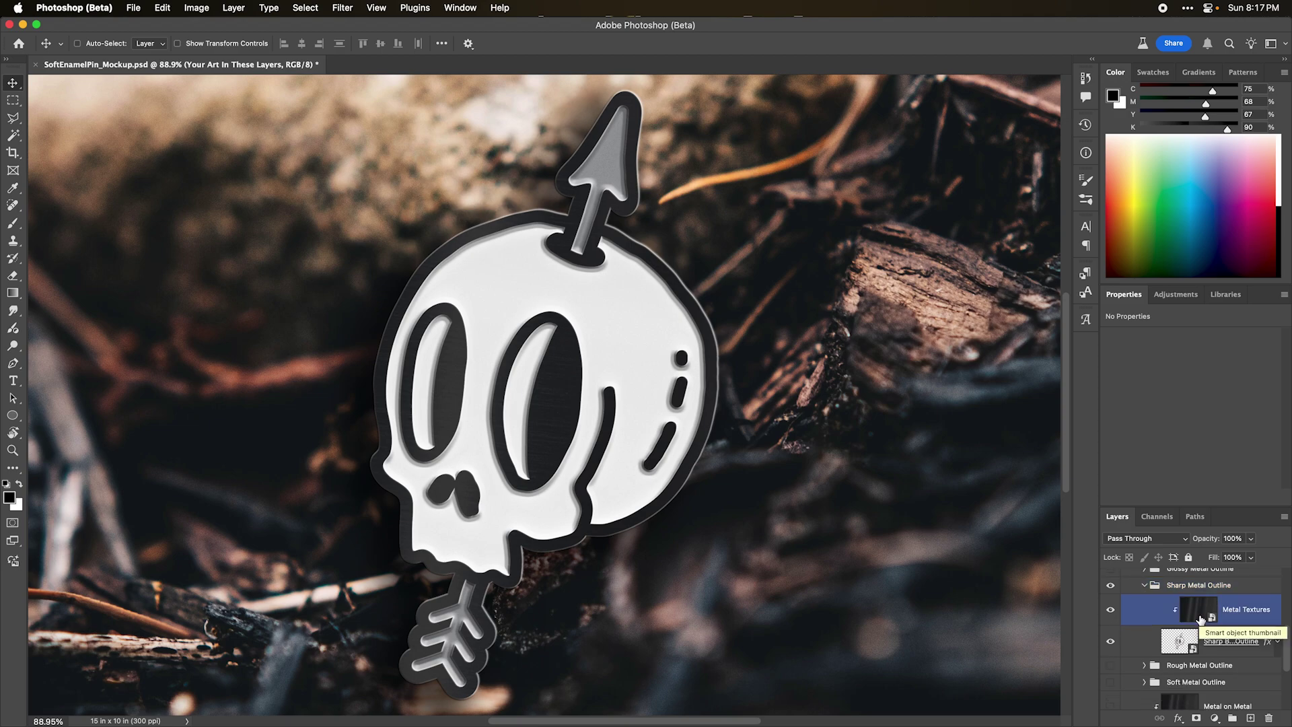
pyautogui.click(1179, 644)
pyautogui.click(1201, 616)
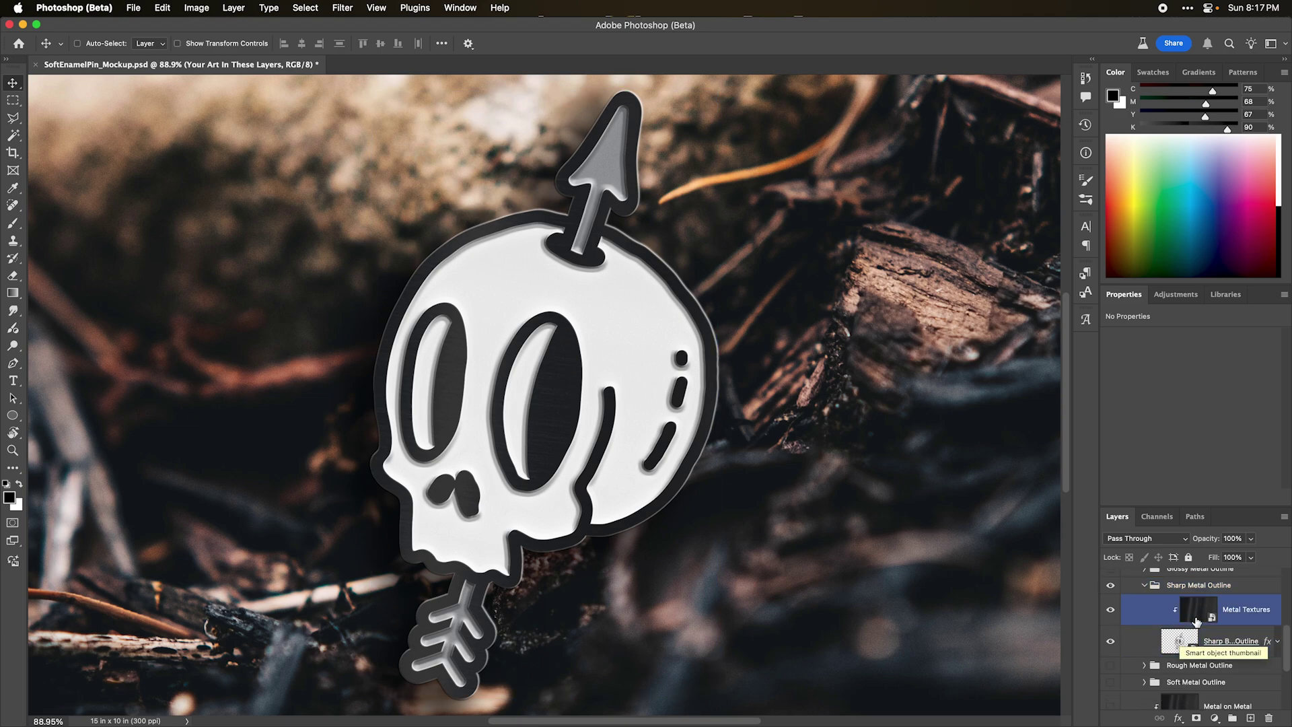
pyautogui.click(1176, 650)
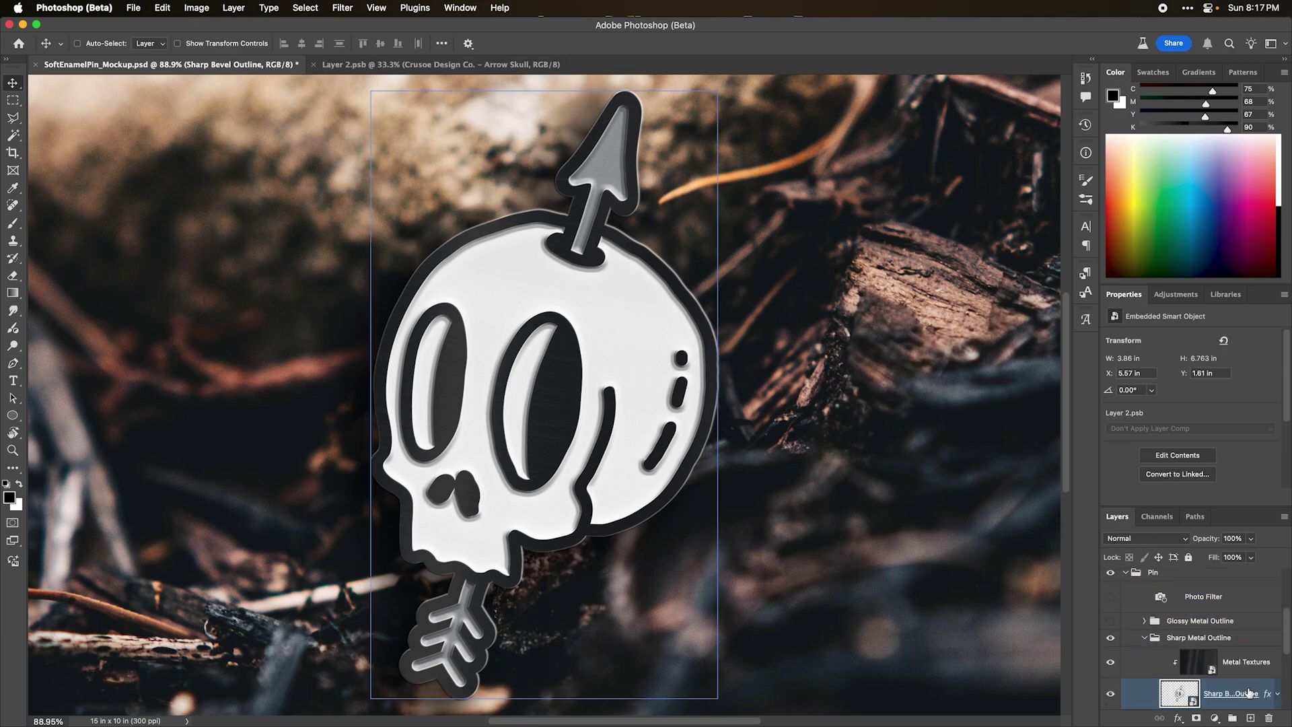
# Review the Sharp Bevel Outline layer's effects and its Bevel & Emboss settings without changing them.
pyautogui.scroll(-2, 1235, 693)
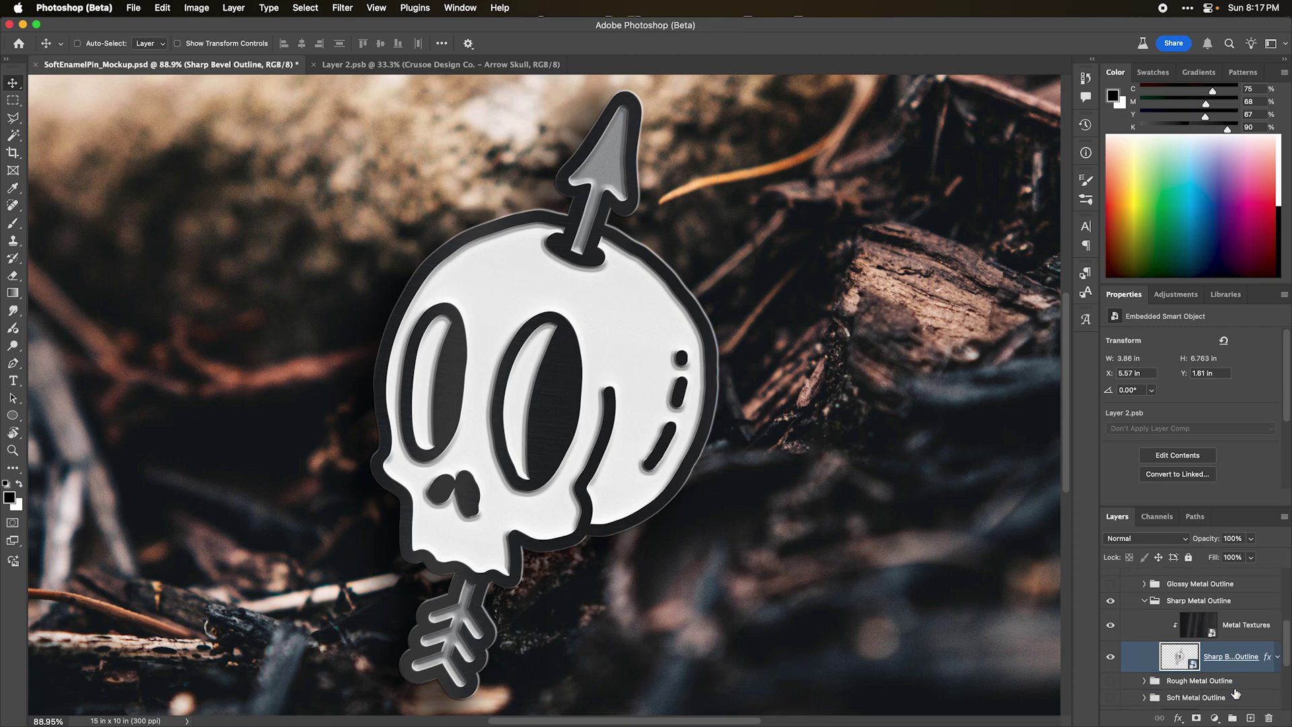
pyautogui.click(1276, 661)
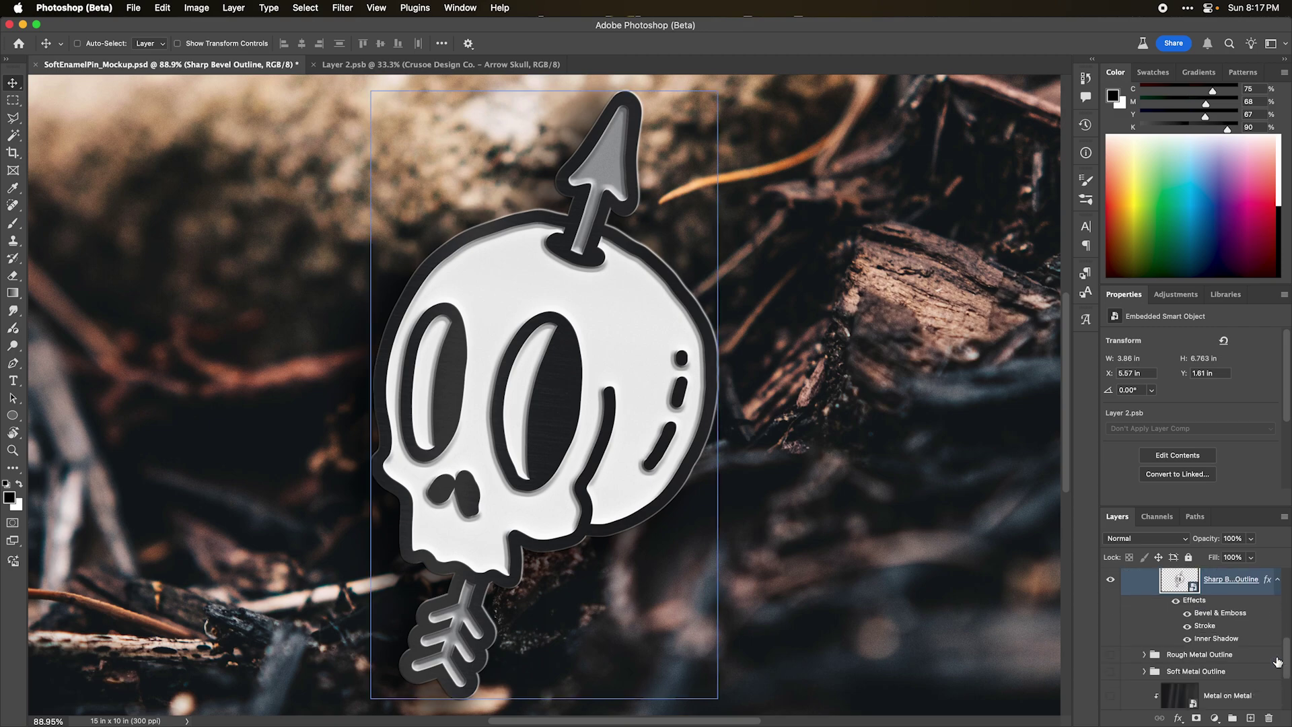
pyautogui.scroll(1, 1251, 610)
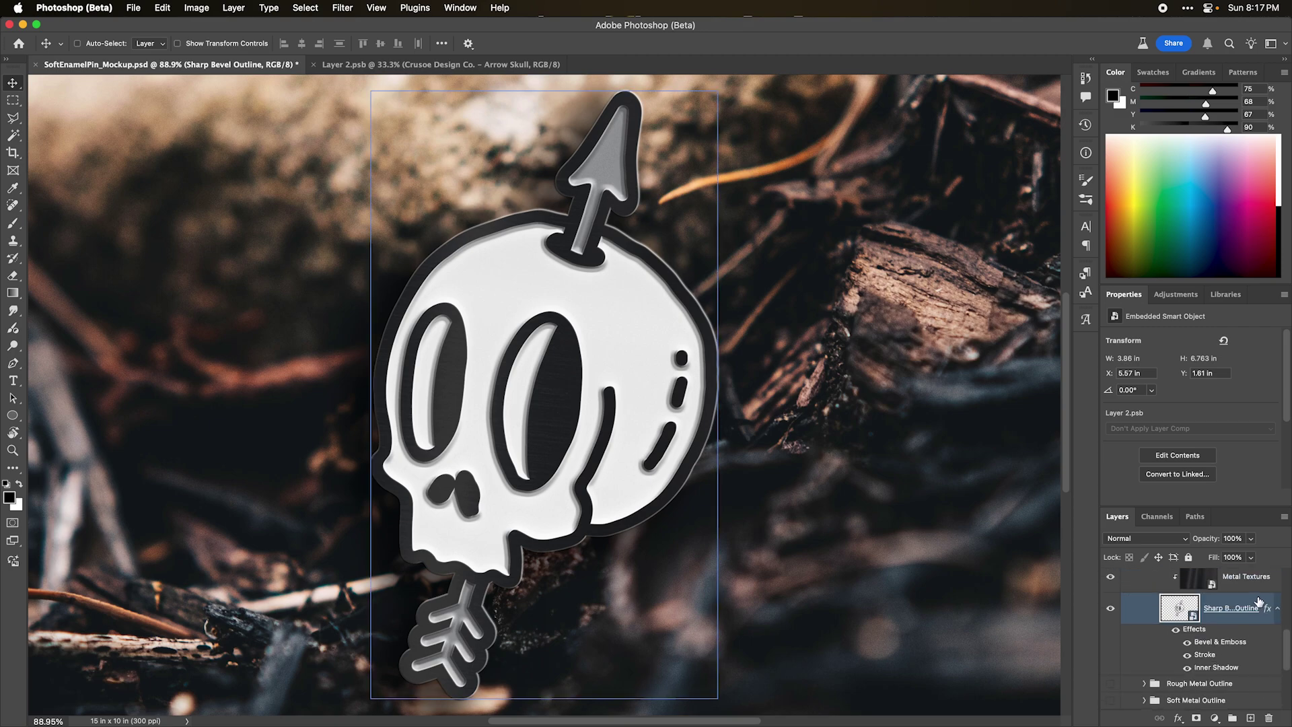
pyautogui.doubleClick(1256, 601)
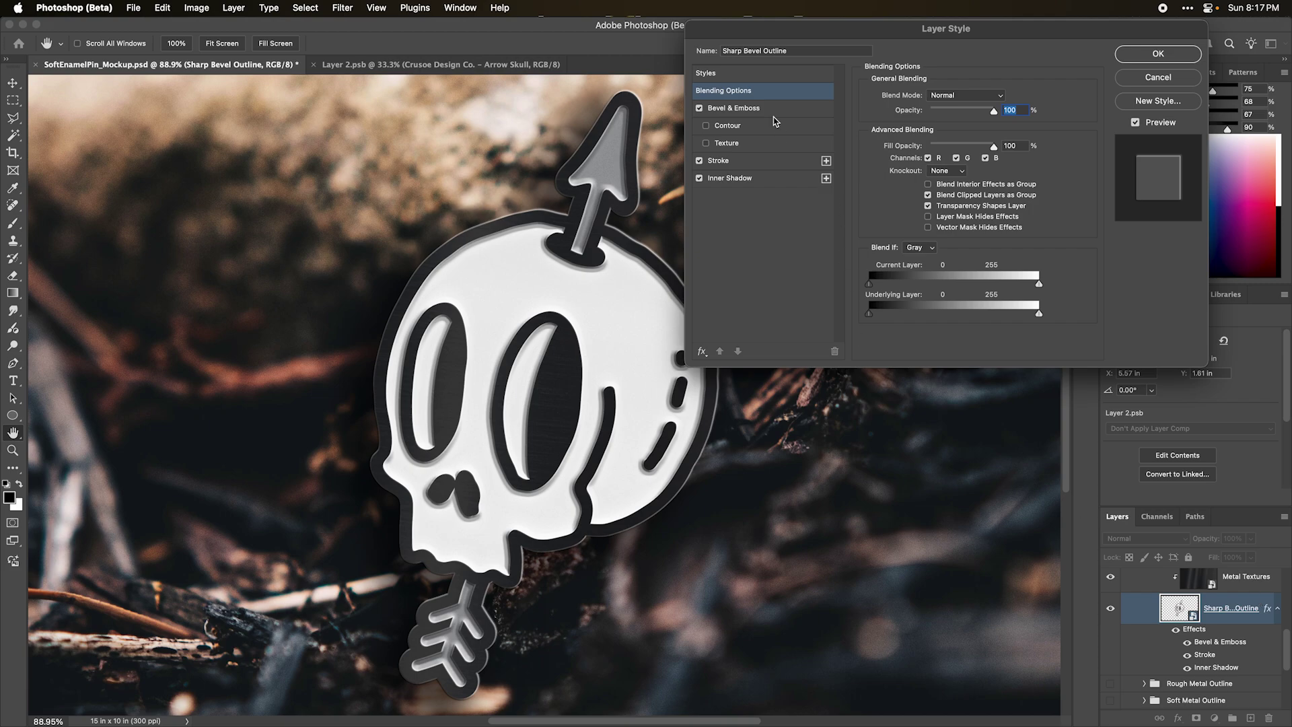
pyautogui.click(767, 113)
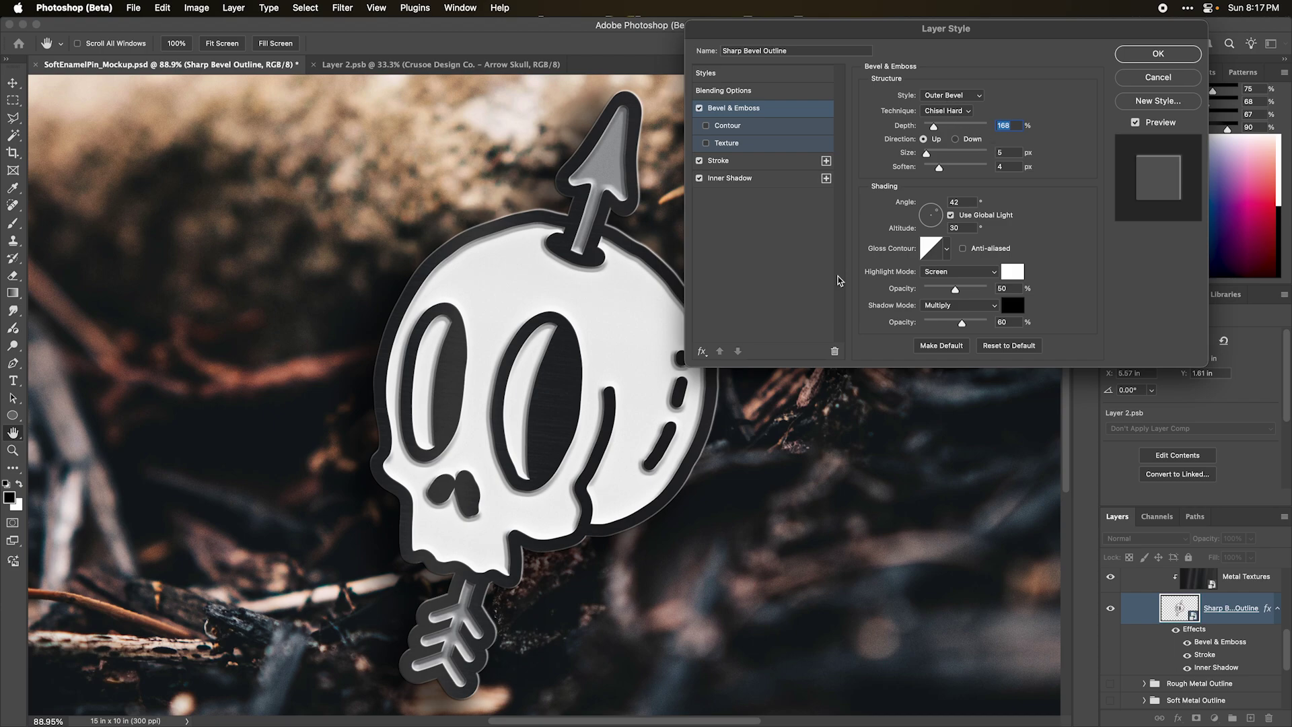
pyautogui.click(1135, 82)
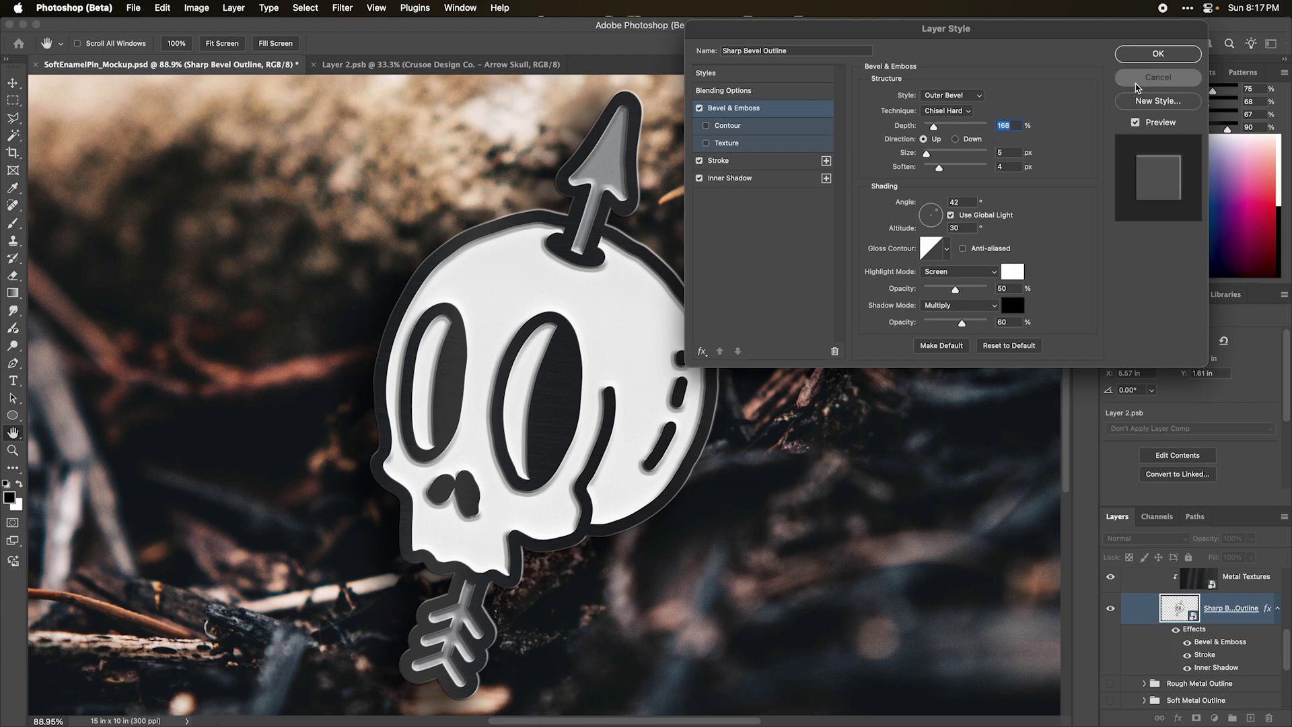
# Collapse the Sharp Metal Outline group, hide it, and show the Glossy Metal Outline group instead.
pyautogui.scroll(2, 1198, 639)
pyautogui.click(1144, 631)
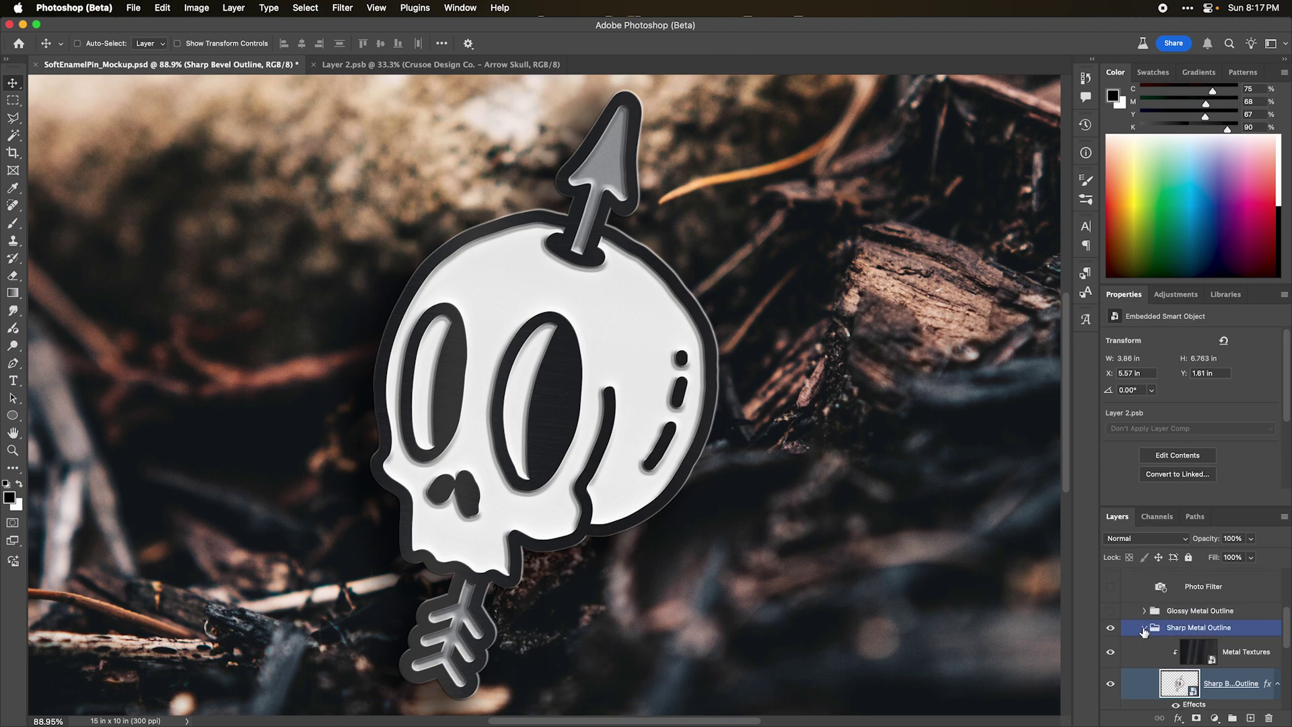
pyautogui.click(1144, 631)
pyautogui.click(1110, 627)
pyautogui.click(1110, 610)
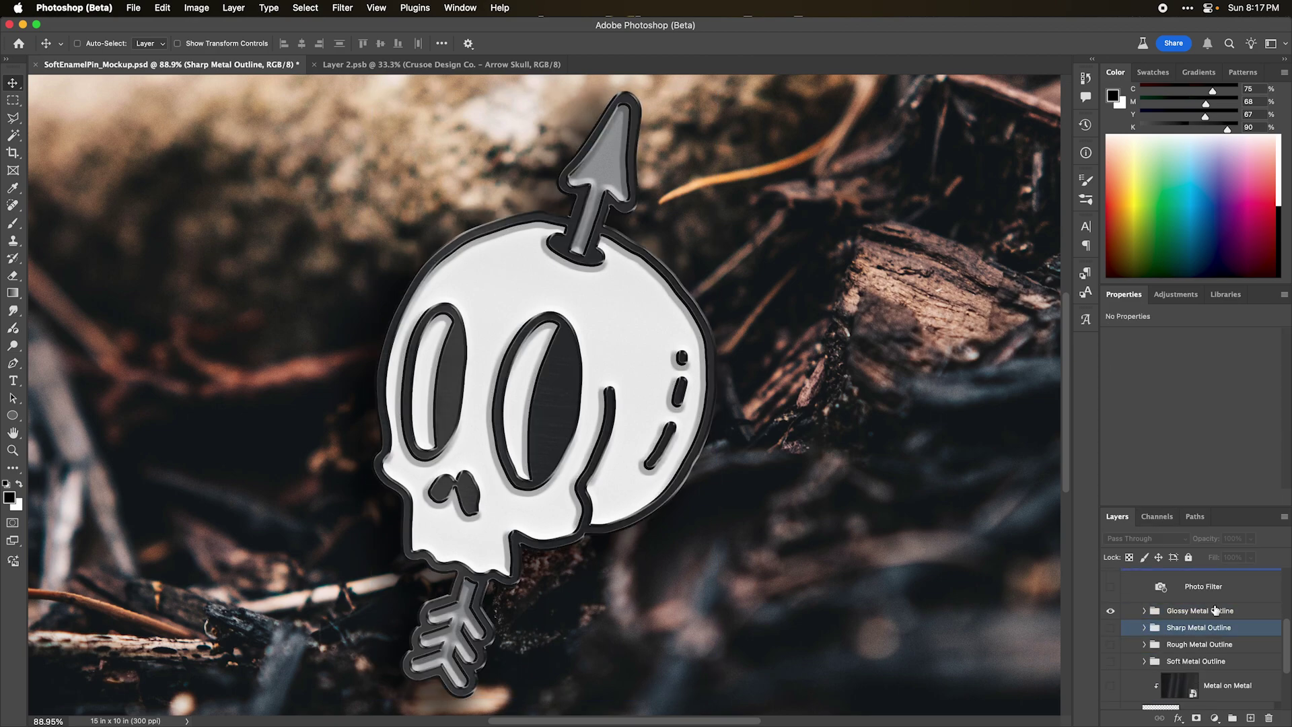
# Expand the Fill layer and look through its layer effects and Add Noise smart filter.
pyautogui.scroll(-3, 1221, 626)
pyautogui.click(1225, 629)
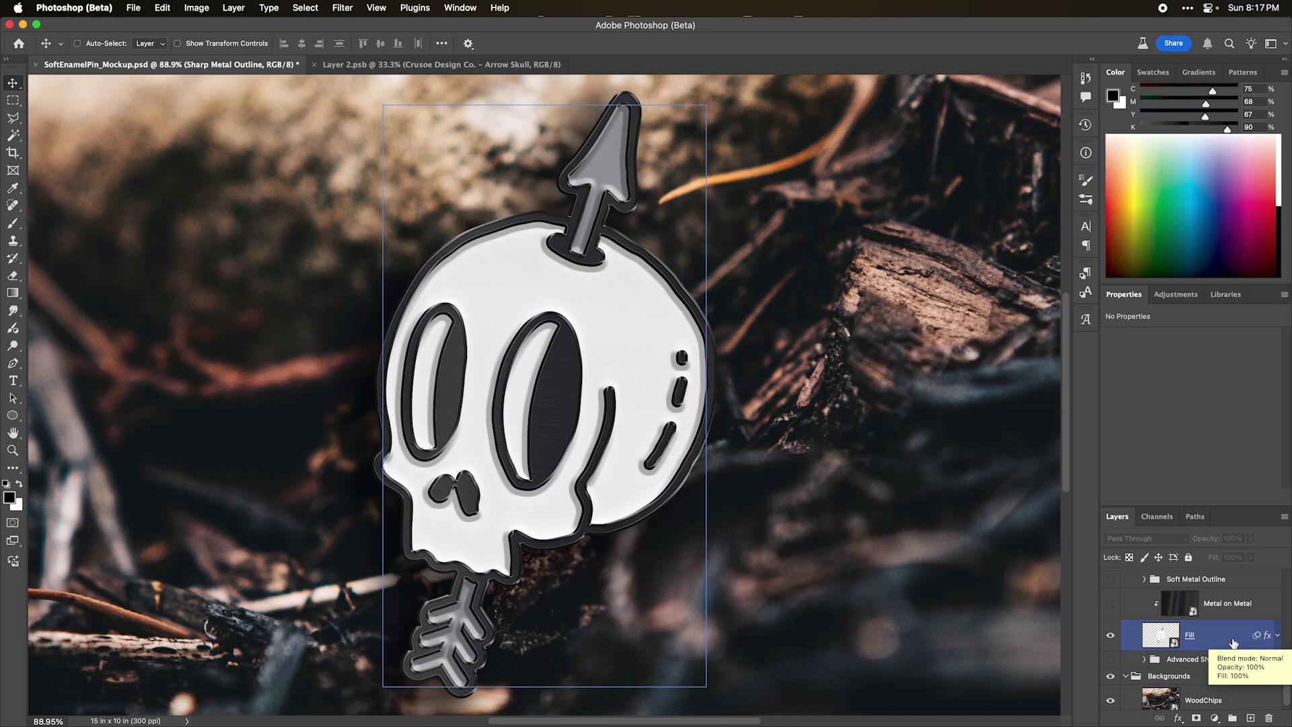
pyautogui.click(1277, 635)
pyautogui.scroll(-3, 1239, 646)
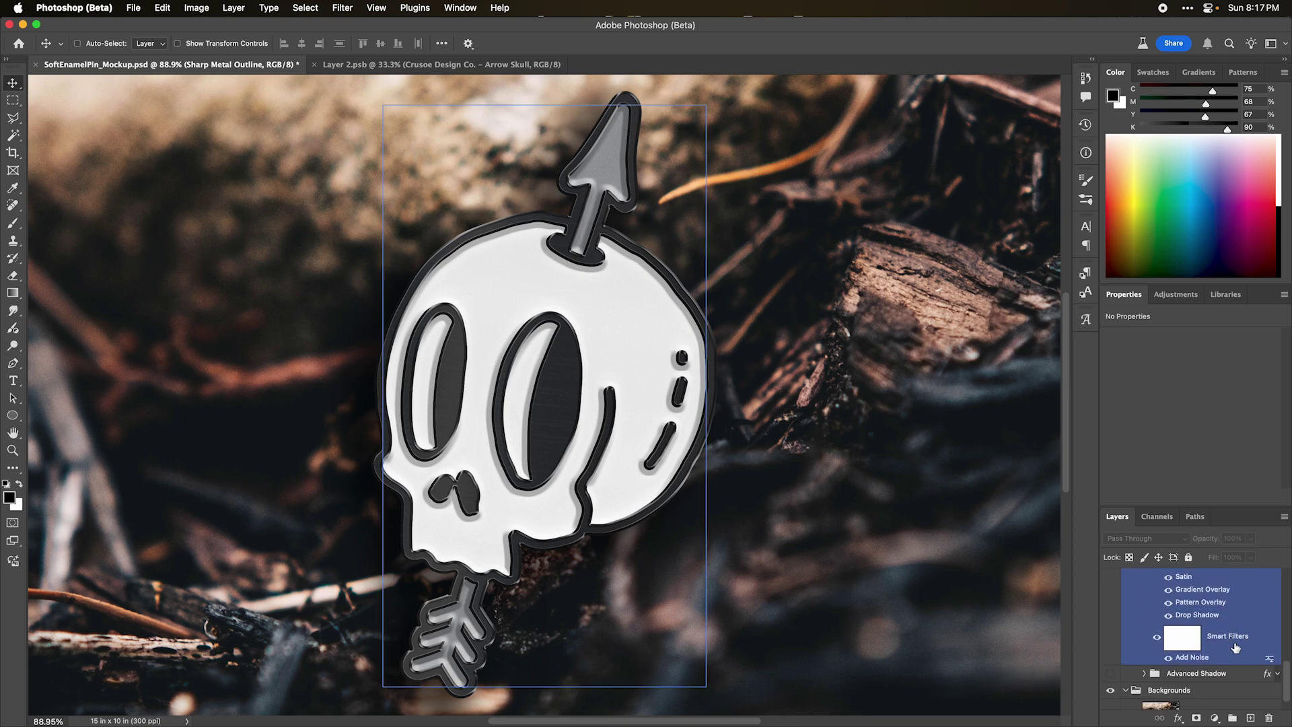
pyautogui.keyDown('super'); pyautogui.click(919, 570); pyautogui.keyUp('super')
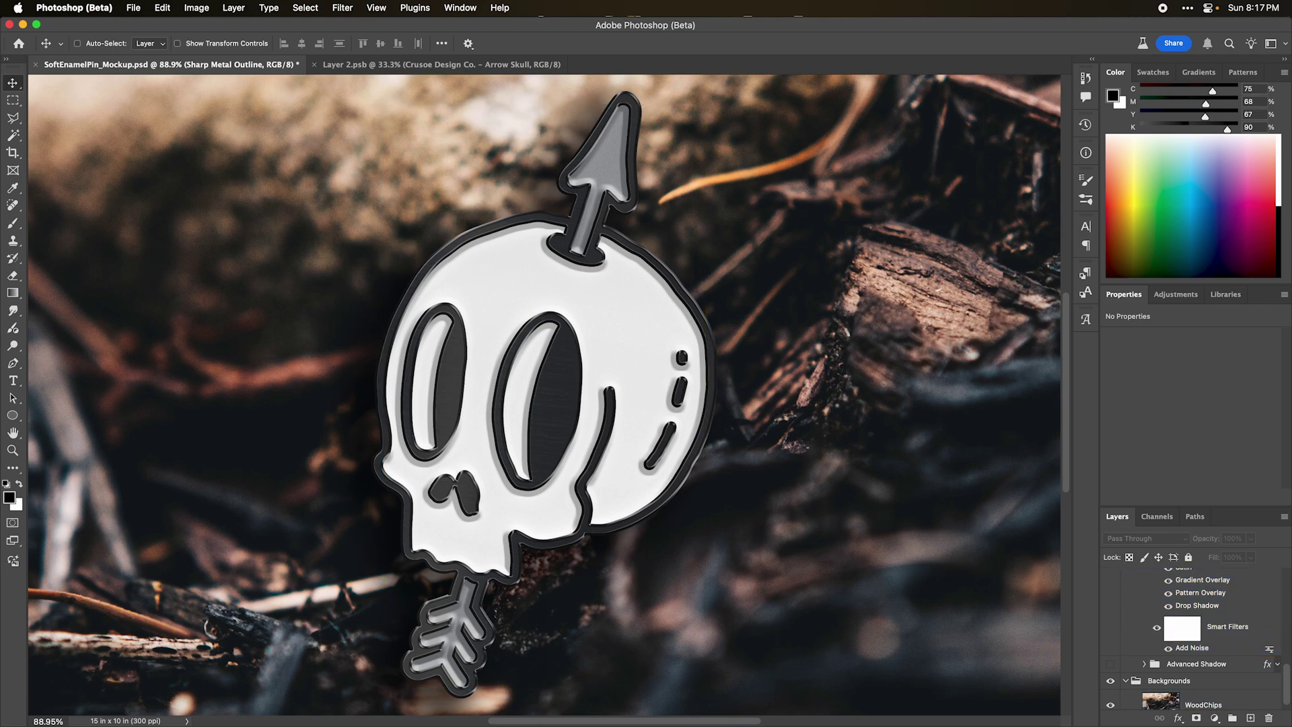
# Turn off the Fill layer's Drop Shadow effect, and show and select the Advanced Shadow group instead.
pyautogui.click(1174, 609)
pyautogui.click(1168, 605)
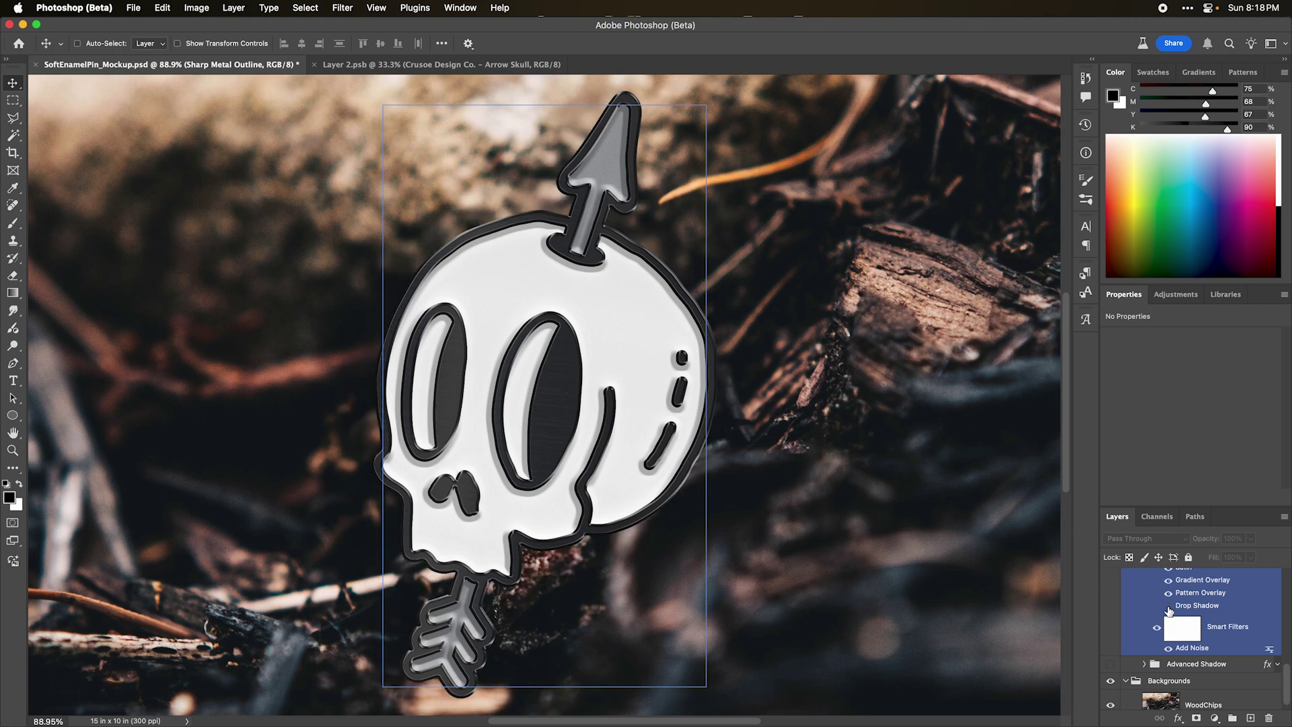
pyautogui.click(1111, 664)
pyautogui.click(1178, 666)
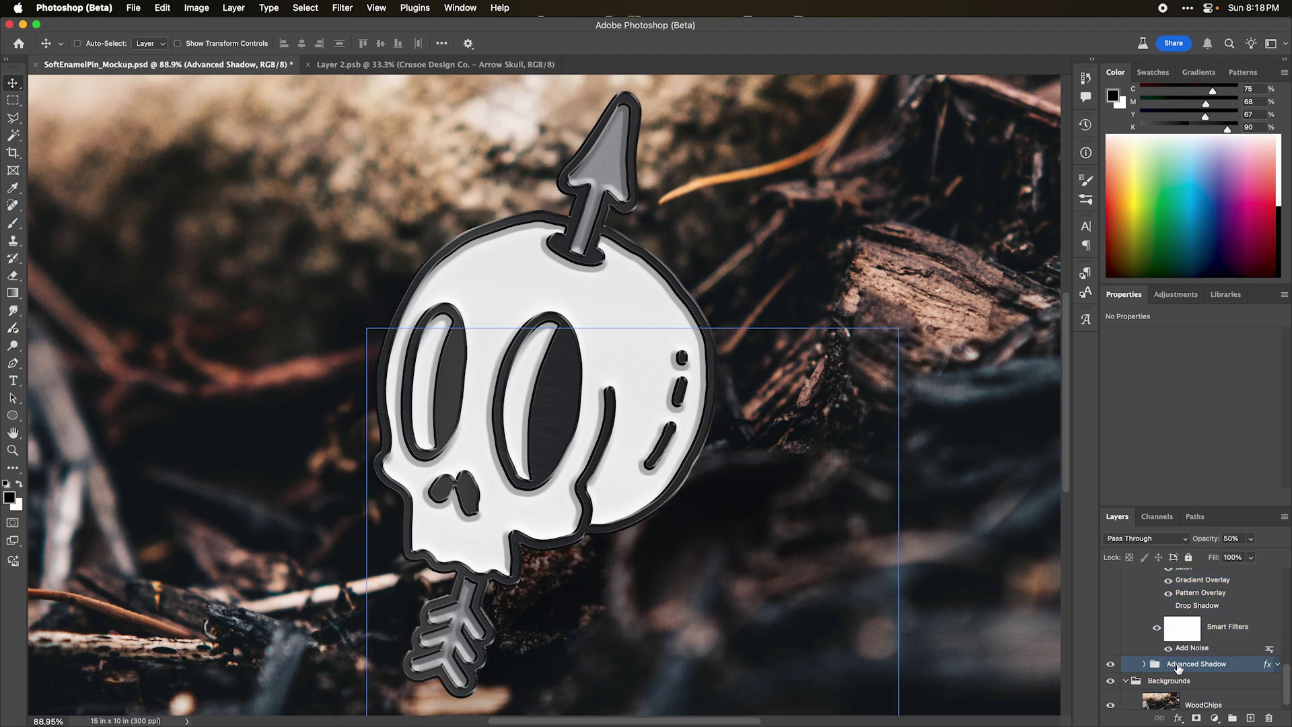
pyautogui.press('super+0')
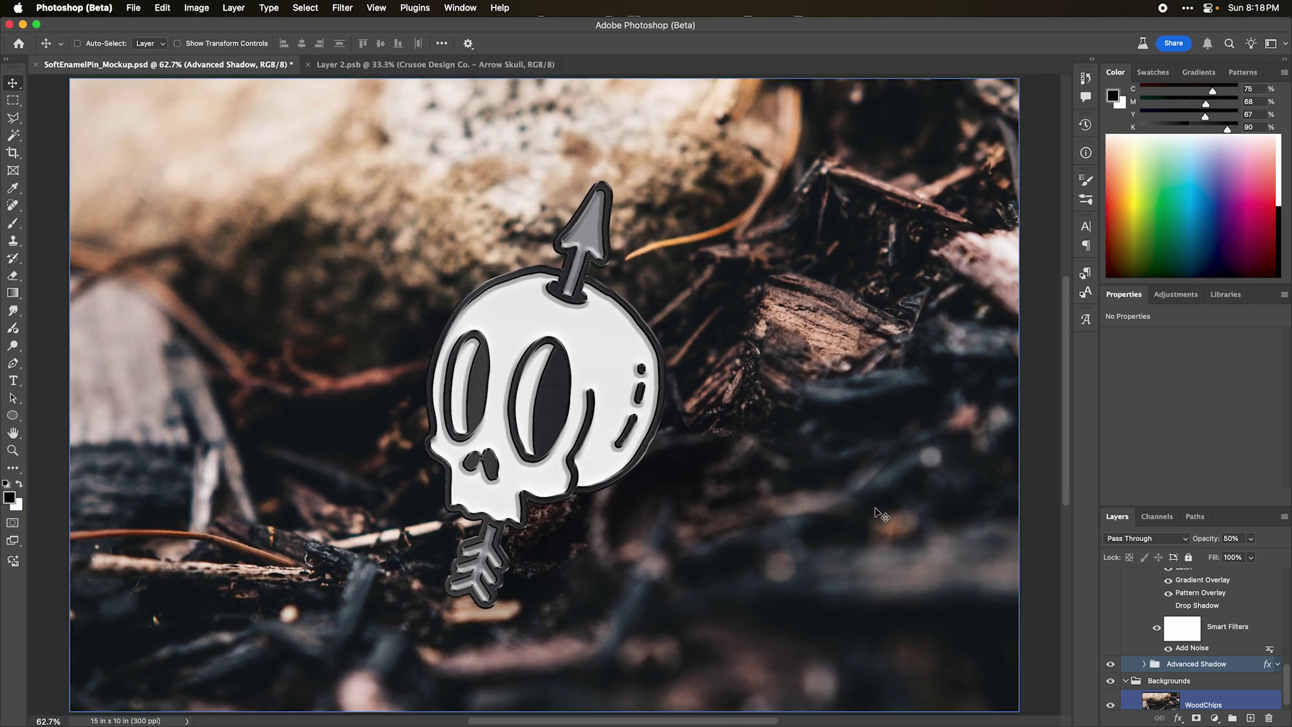
# Add a new layer in the Backgrounds group, fill it with white and place it above the WoodChips layer.
pyautogui.click(1181, 684)
pyautogui.scroll(-1, 1182, 693)
pyautogui.click(1183, 693)
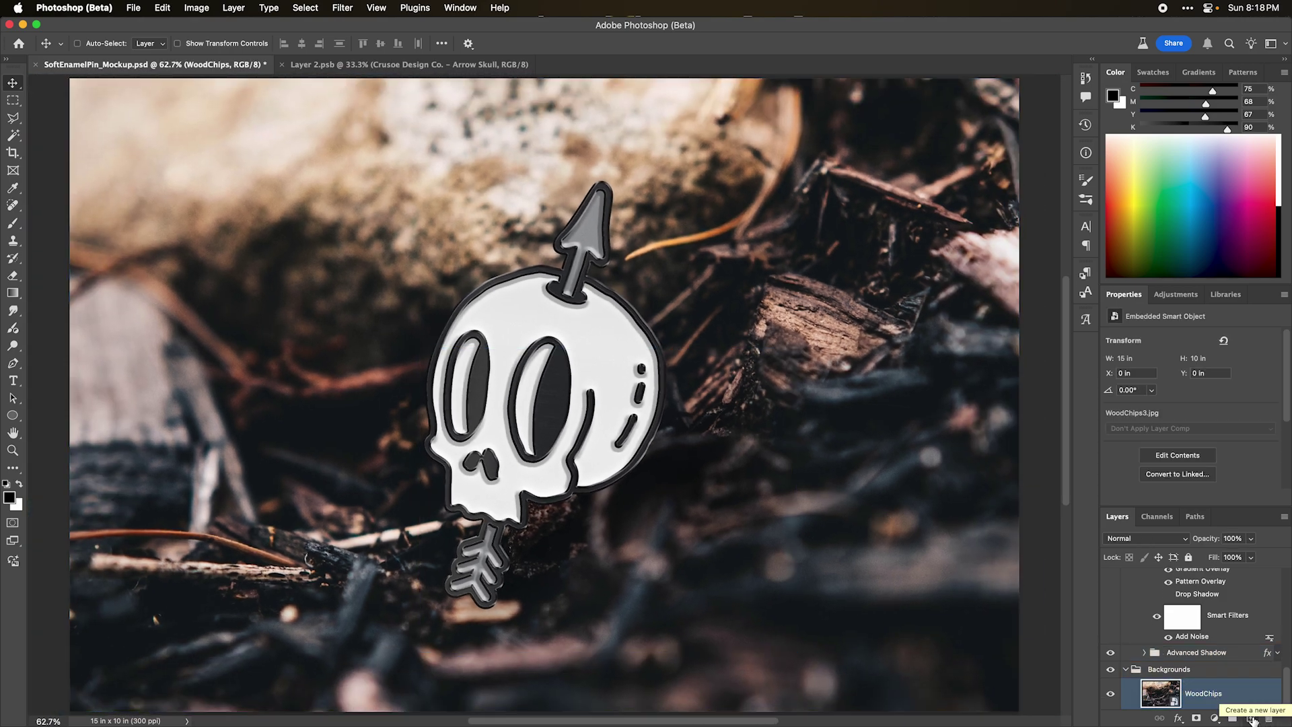
pyautogui.keyDown('super'); pyautogui.click(1250, 719); pyautogui.keyUp('super')
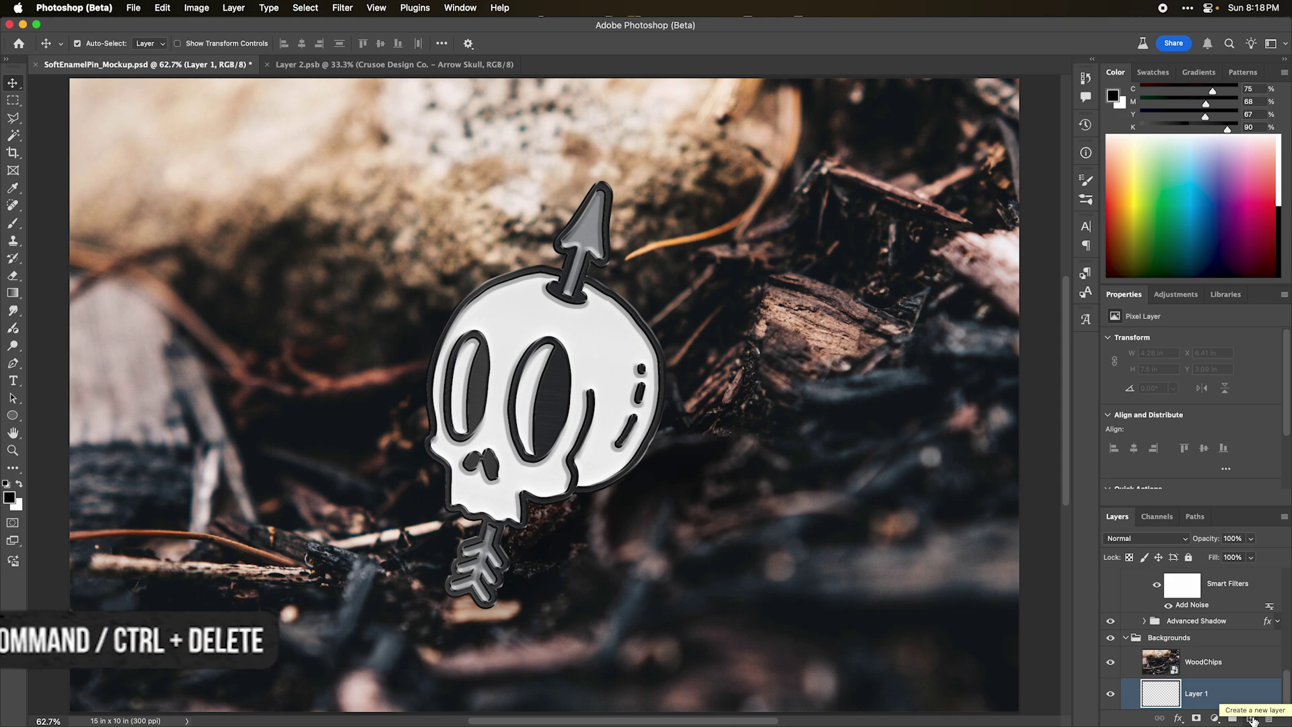
pyautogui.press('super+BackSpace')
pyautogui.moveTo(1253, 662); pyautogui.dragTo(1225, 705)
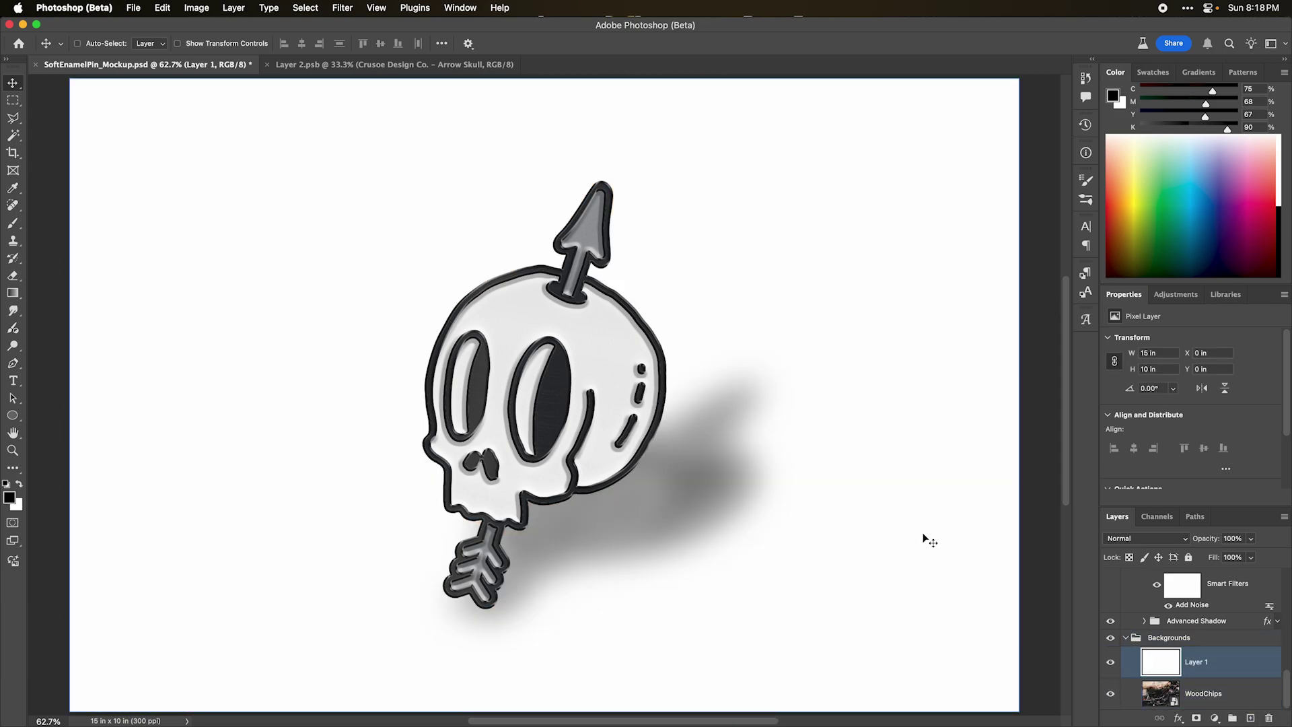
# Hide the Advanced Shadow group and preview the Fill layer's Drop Shadow effect on its own for comparison, leaving that effect off.
pyautogui.click(1110, 621)
pyautogui.scroll(1, 1168, 603)
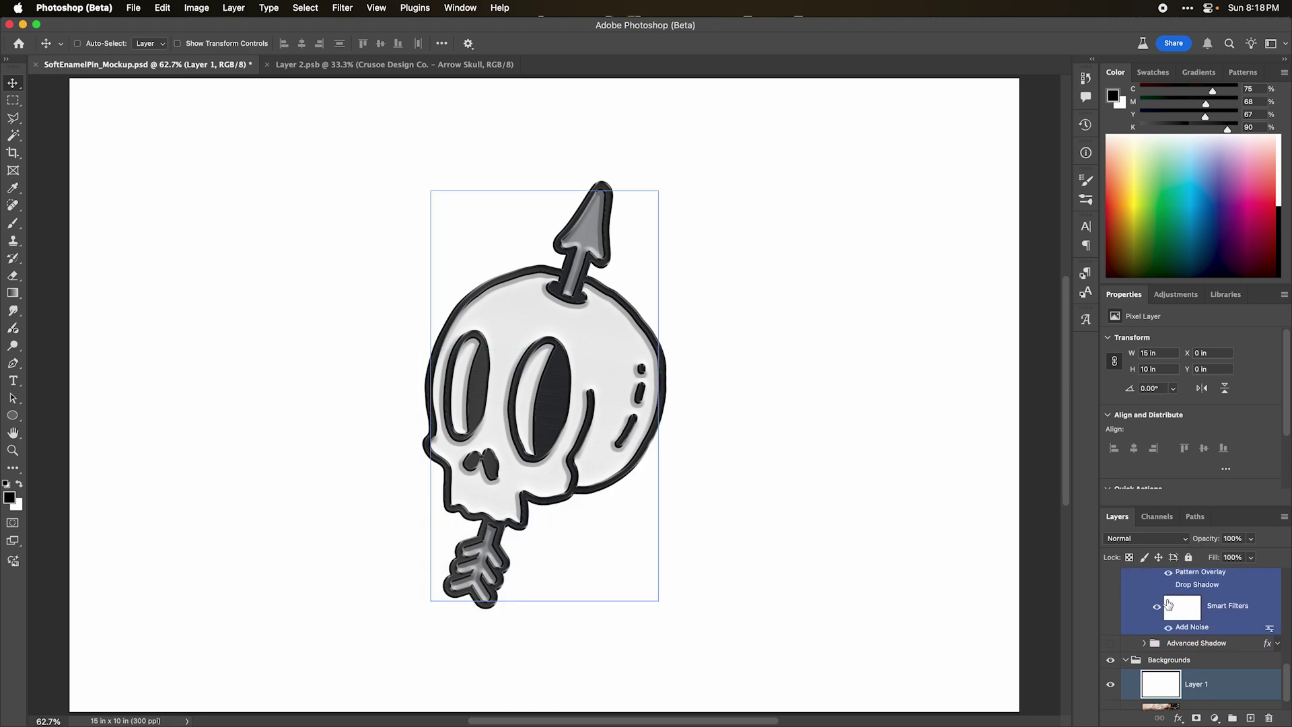
pyautogui.click(1169, 585)
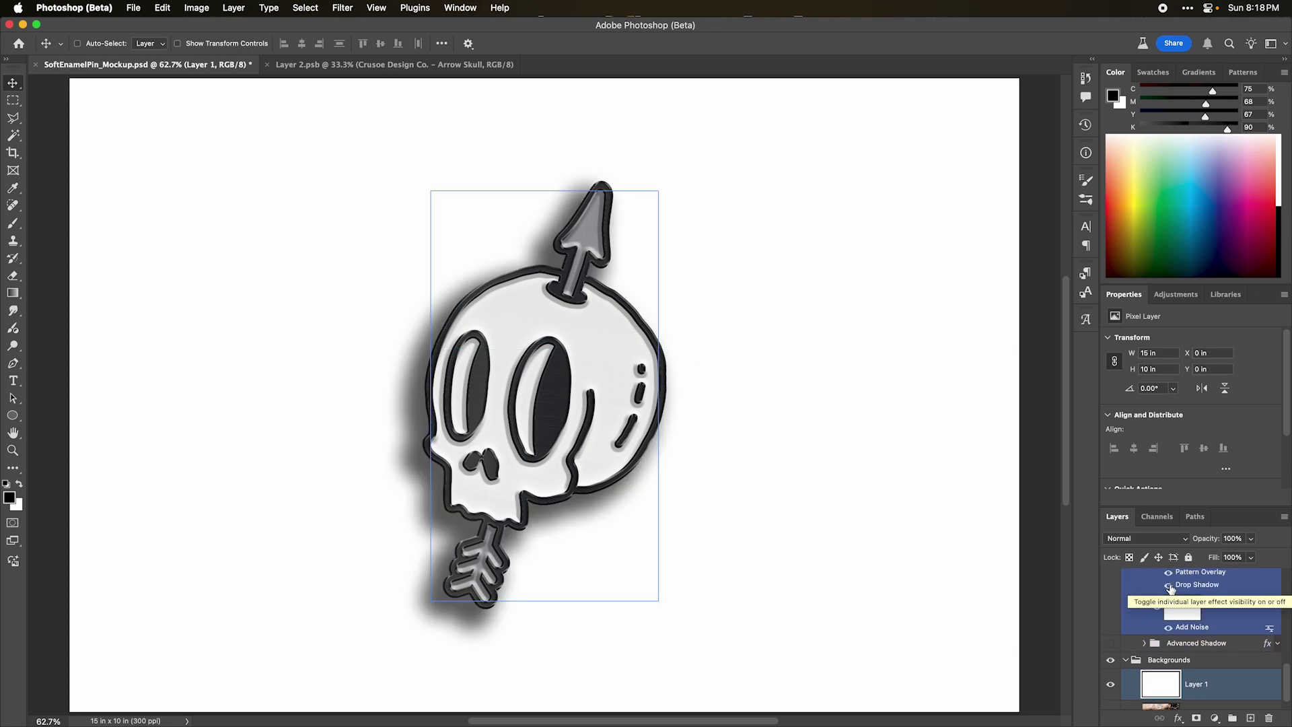
pyautogui.click(1169, 585)
# Show the Advanced Shadow group and try skewing and flattening it toward the left side of the pin with Free Transform.
pyautogui.click(1191, 643)
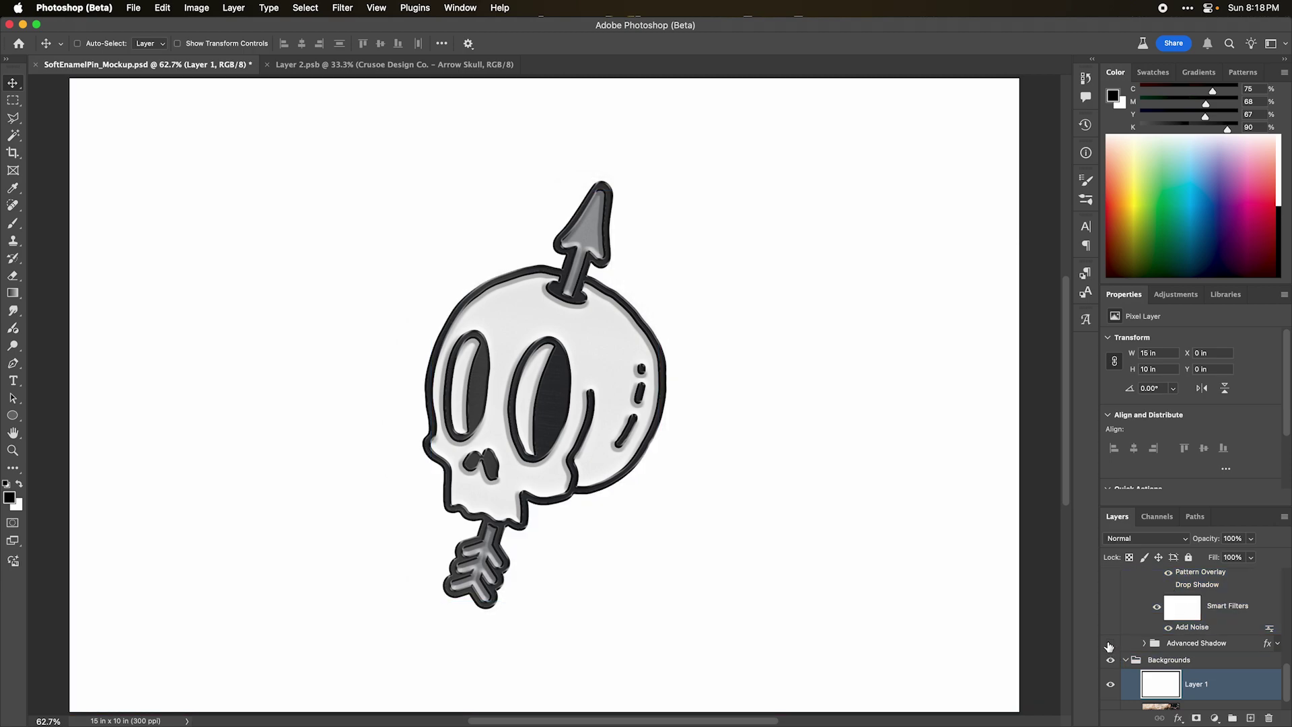
pyautogui.click(1110, 644)
pyautogui.click(1189, 644)
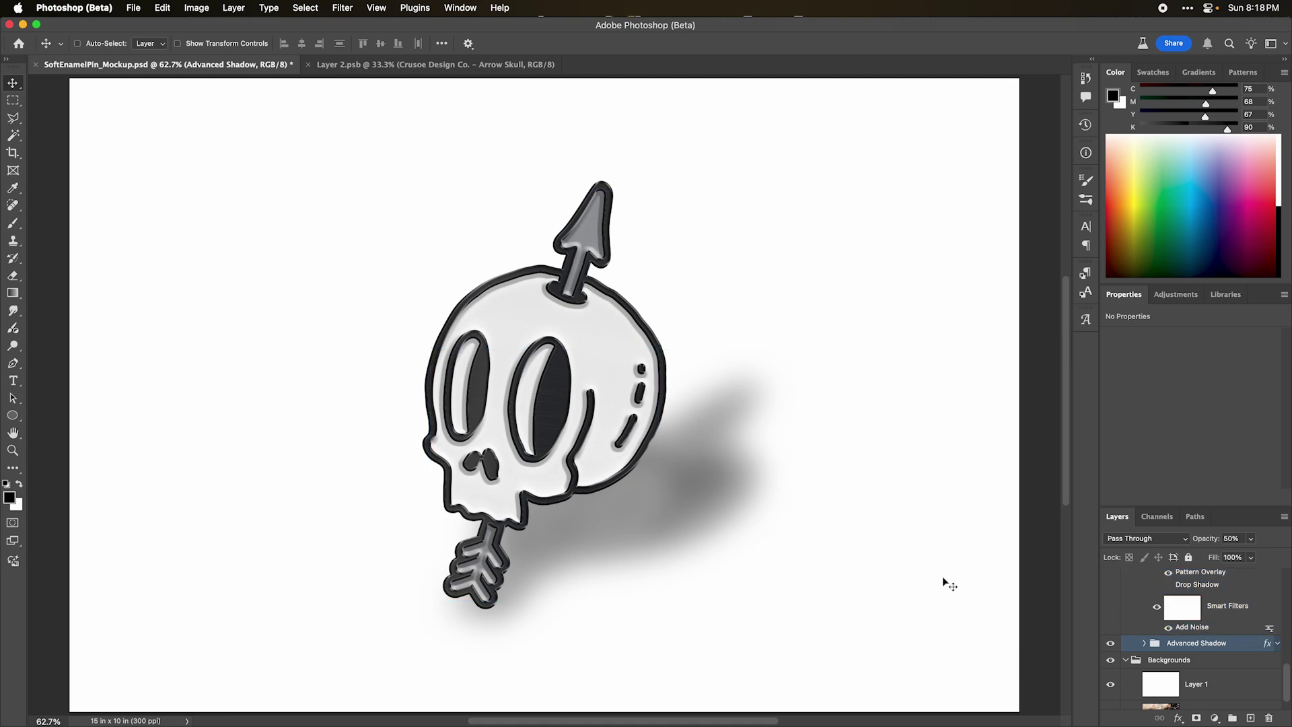
pyautogui.press('super+t')
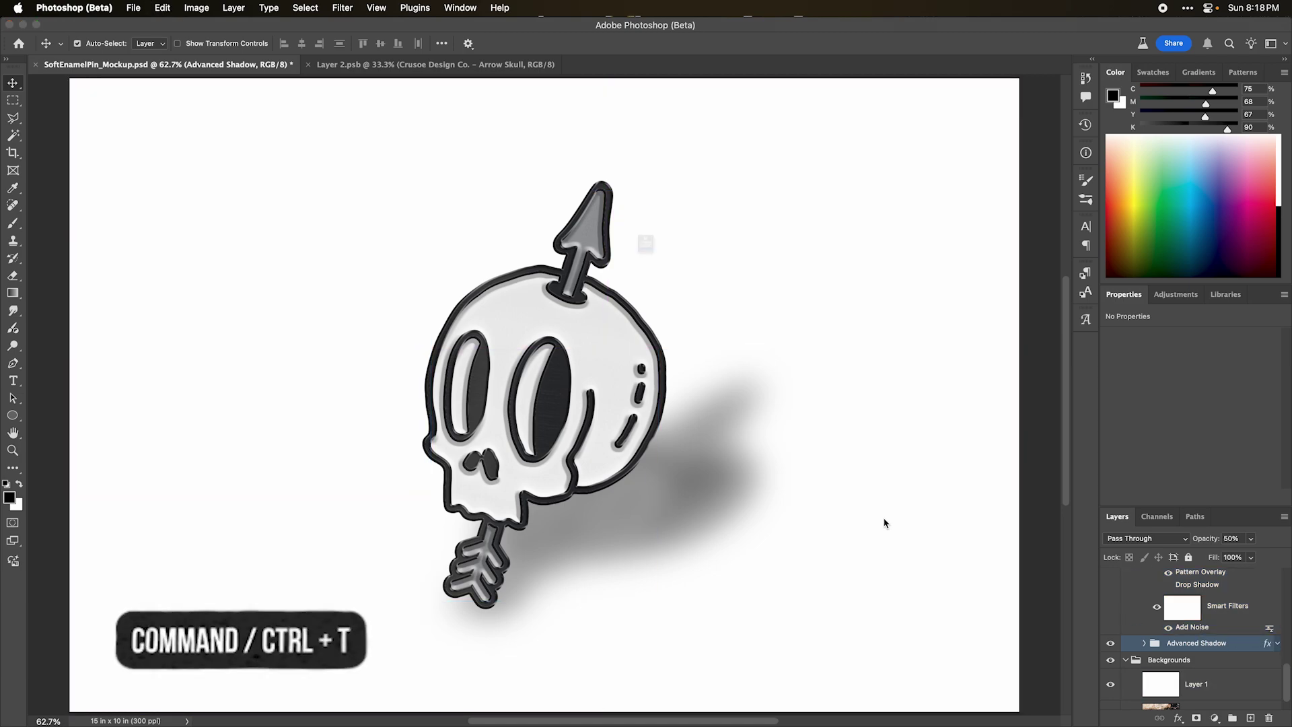
pyautogui.press('Return')
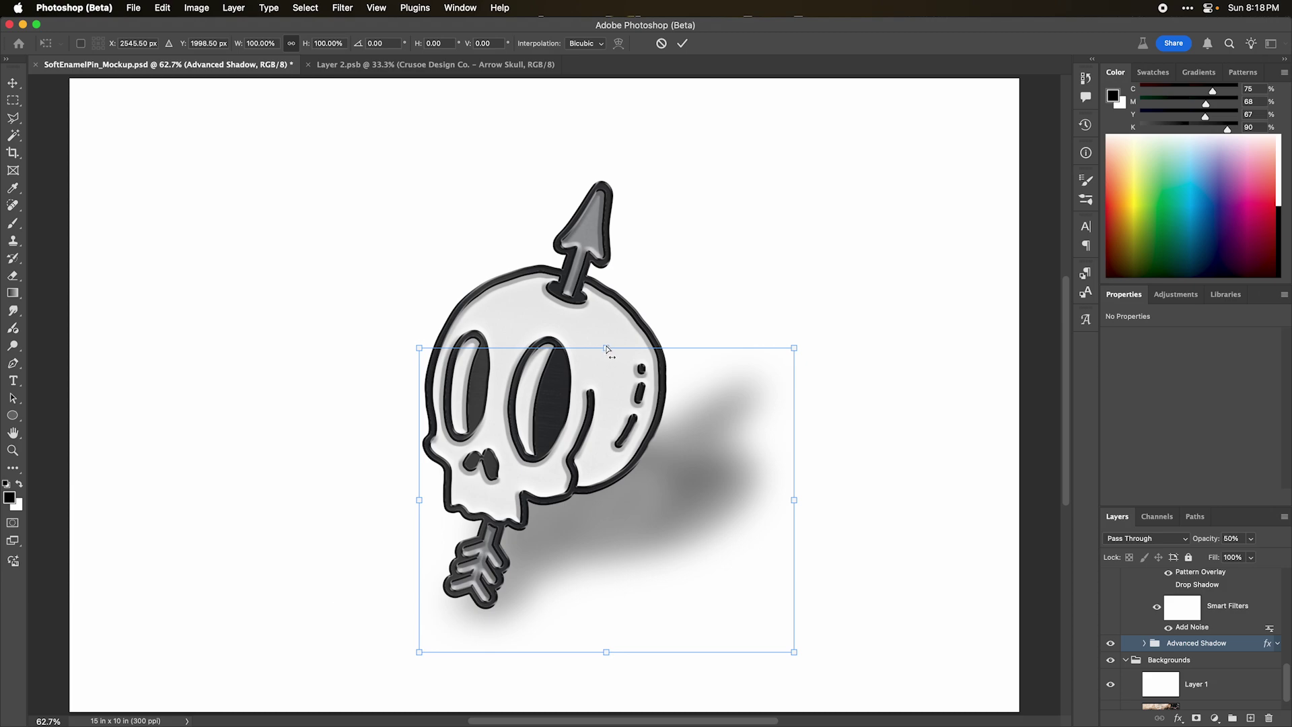
pyautogui.moveTo(606, 349); pyautogui.dragTo(39, 396)
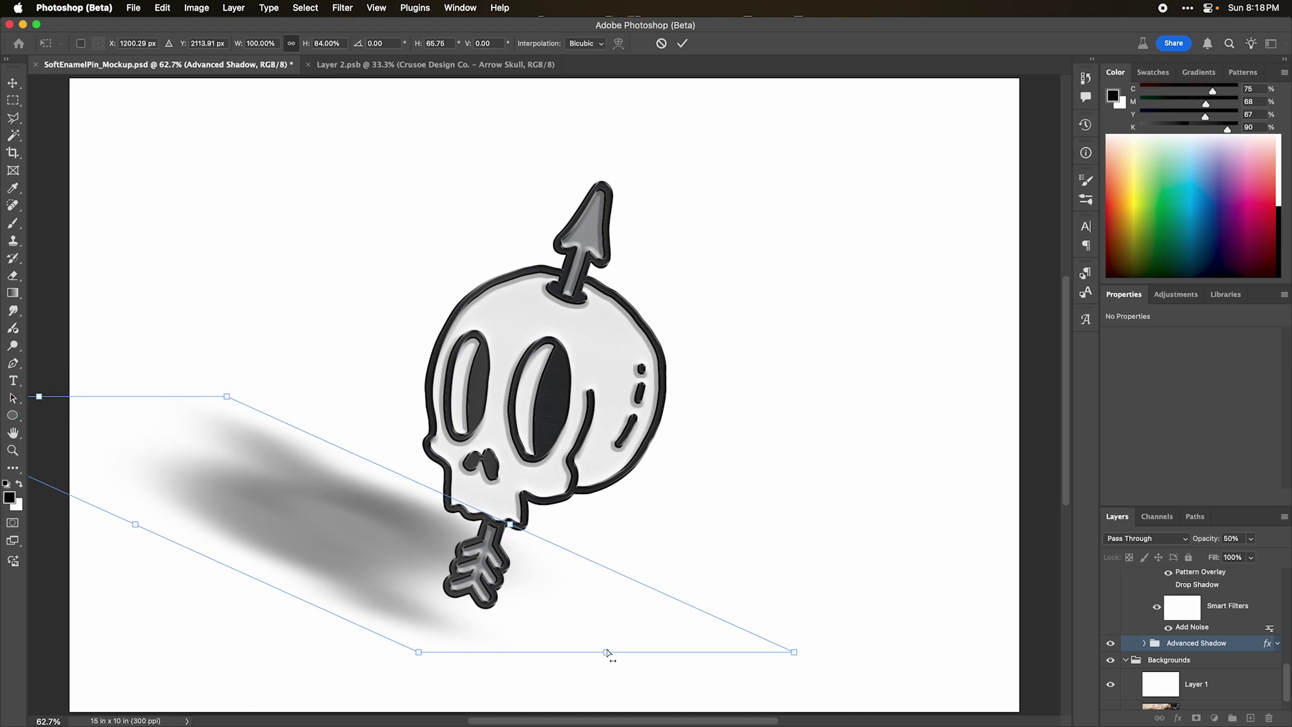
pyautogui.moveTo(606, 652); pyautogui.dragTo(654, 623)
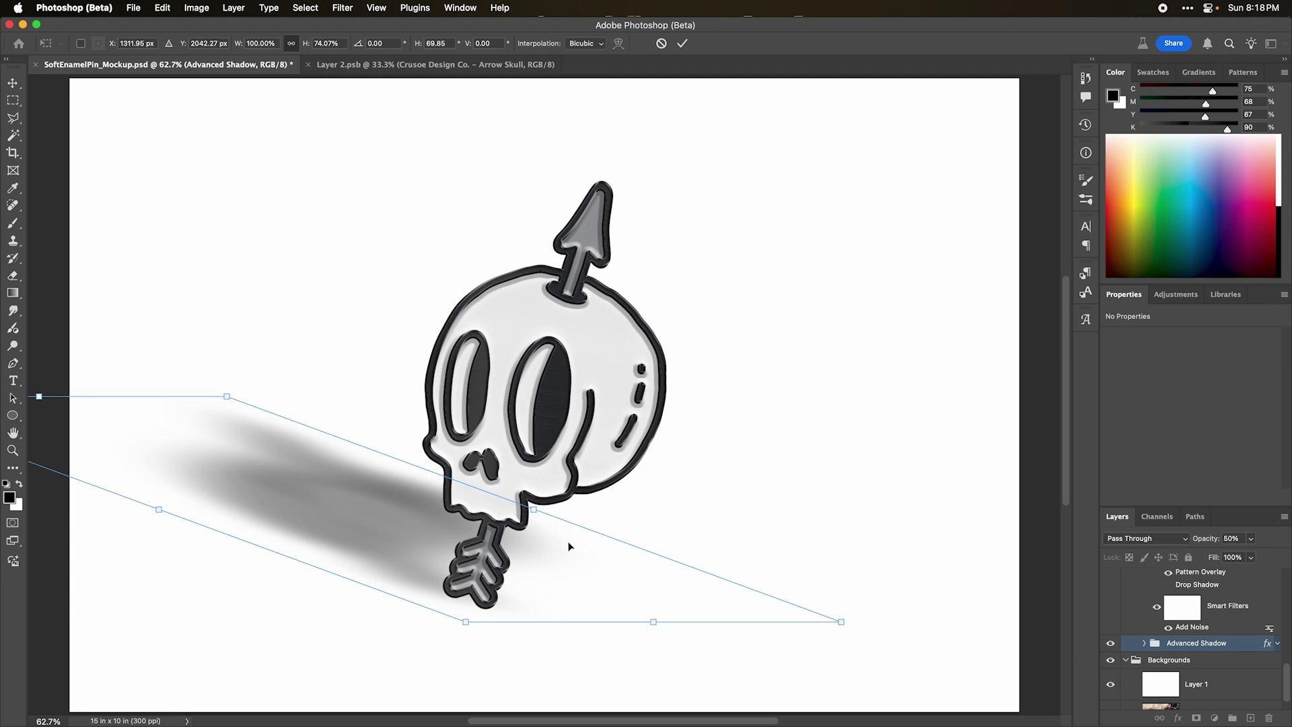
pyautogui.press('Escape')
# Try flattening the Advanced Shadow group to about 75% height with a slight skew.
pyautogui.press('super+t')
pyautogui.moveTo(606, 350); pyautogui.dragTo(593, 424)
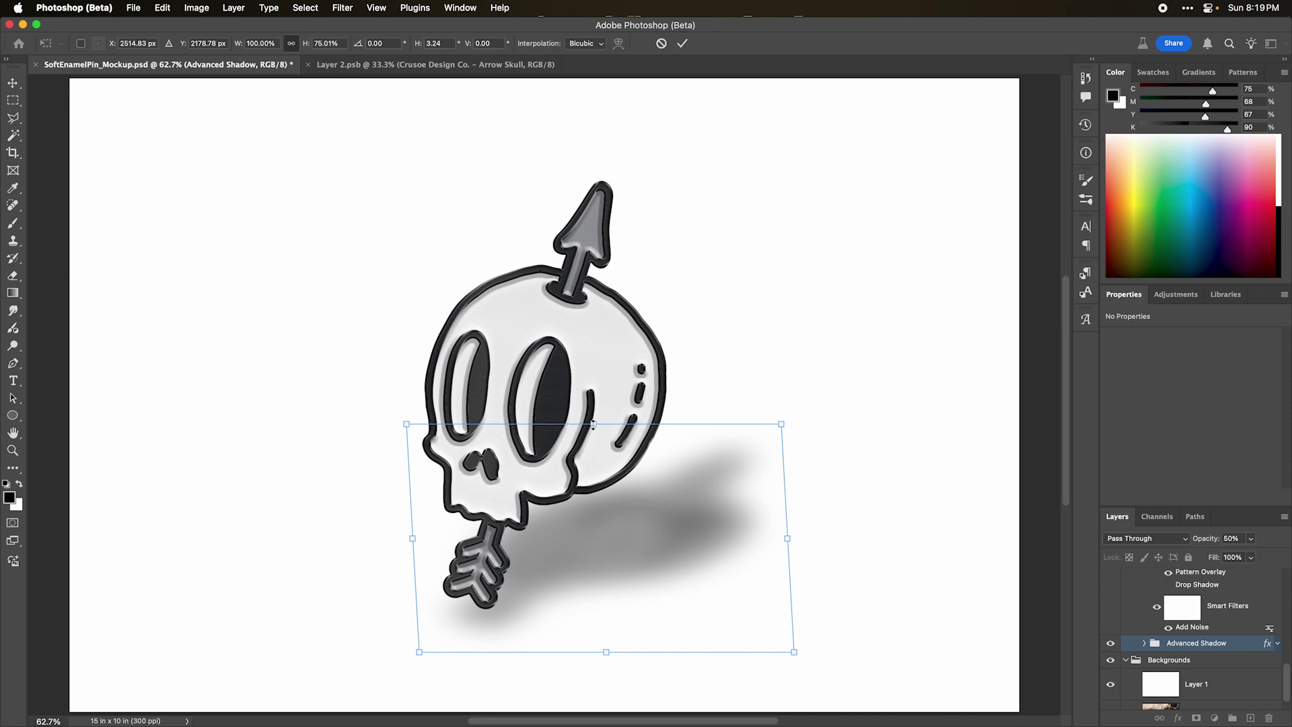
pyautogui.press('Return')
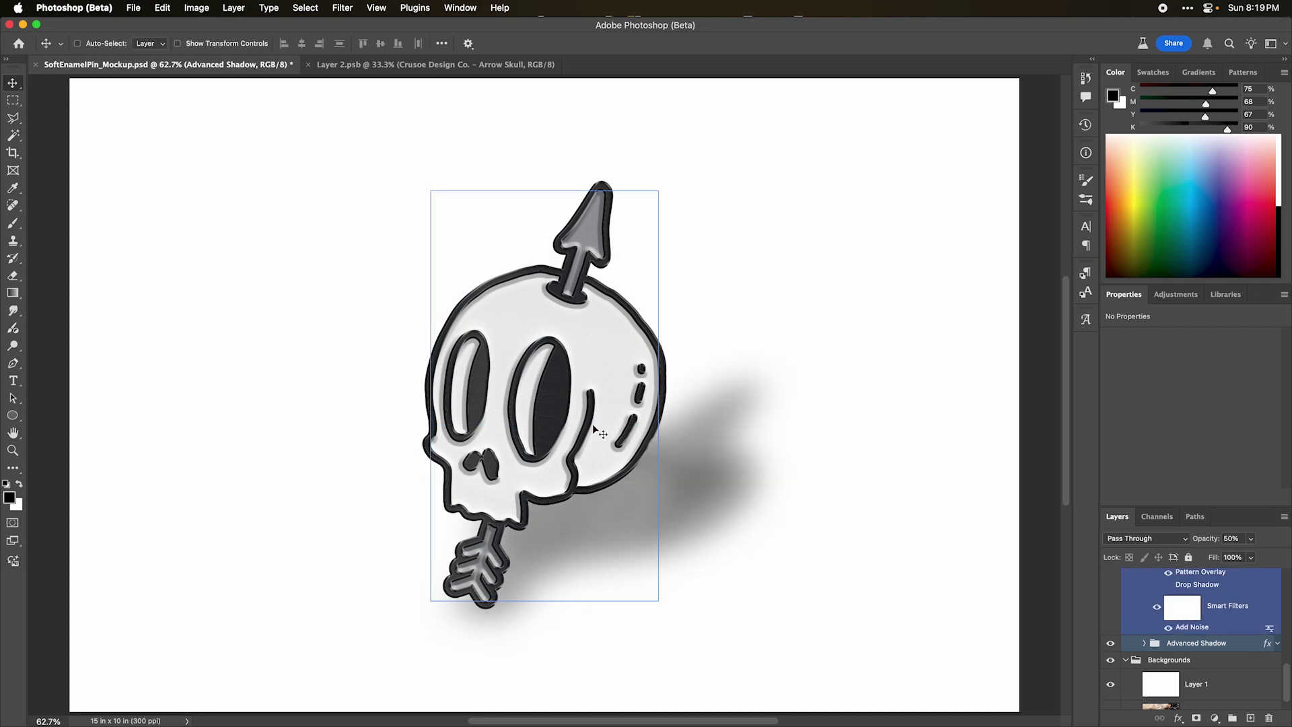
# Hide the Advanced Shadow group and the white background layer.
pyautogui.click(1110, 643)
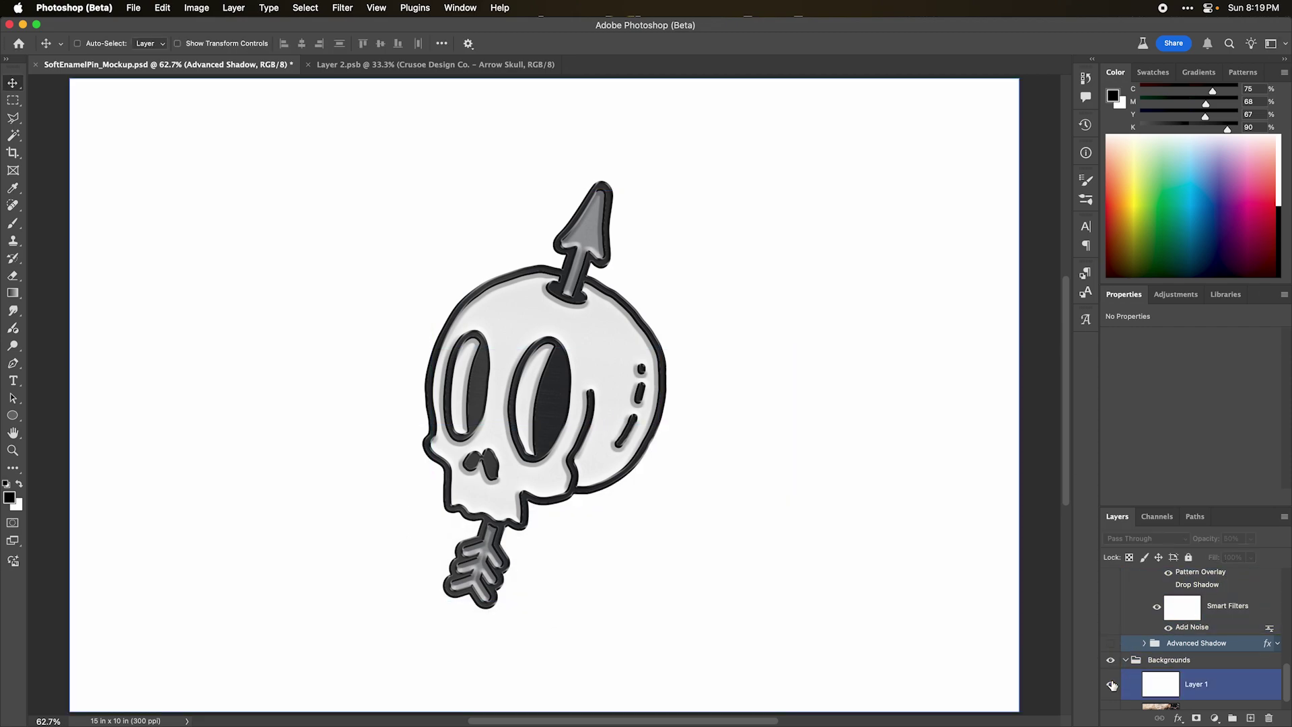
pyautogui.click(1111, 684)
# Open the Metal Textures smart object, swap Brushed Aluminum Black for Brushed Aluminum, save it and return to the mockup.
pyautogui.scroll(15, 1213, 675)
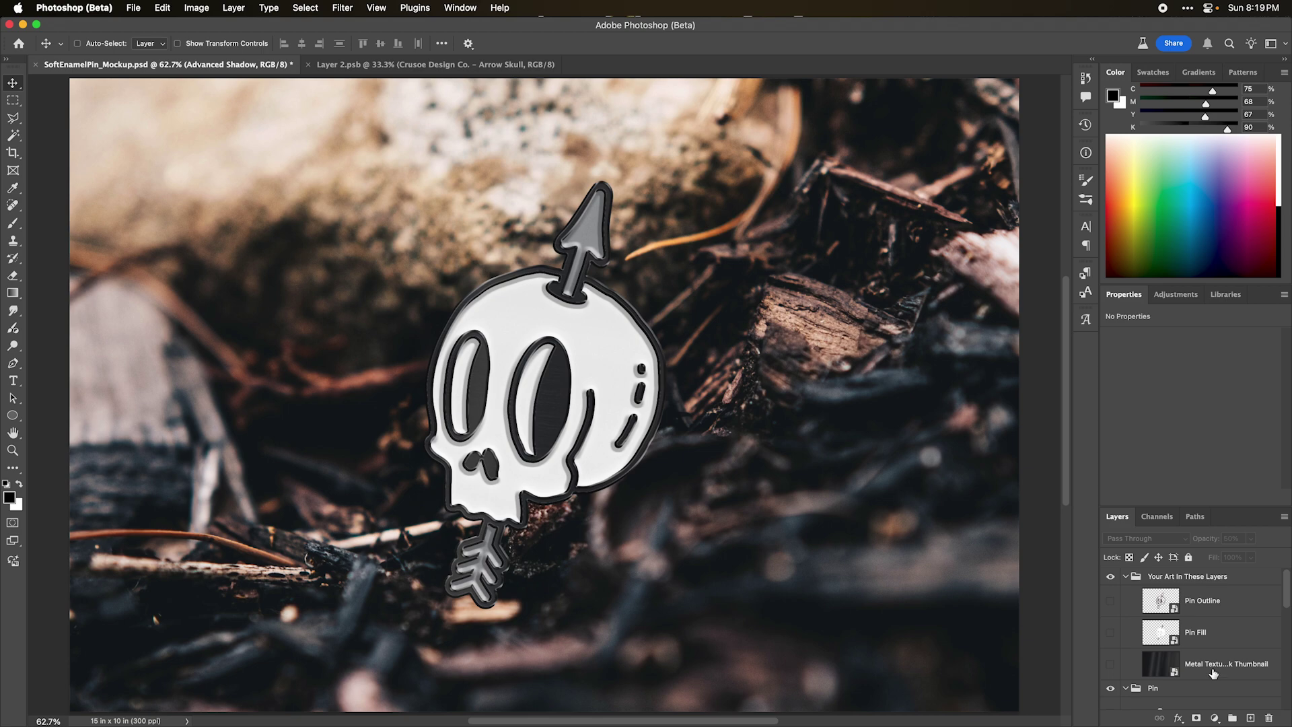
pyautogui.doubleClick(1156, 661)
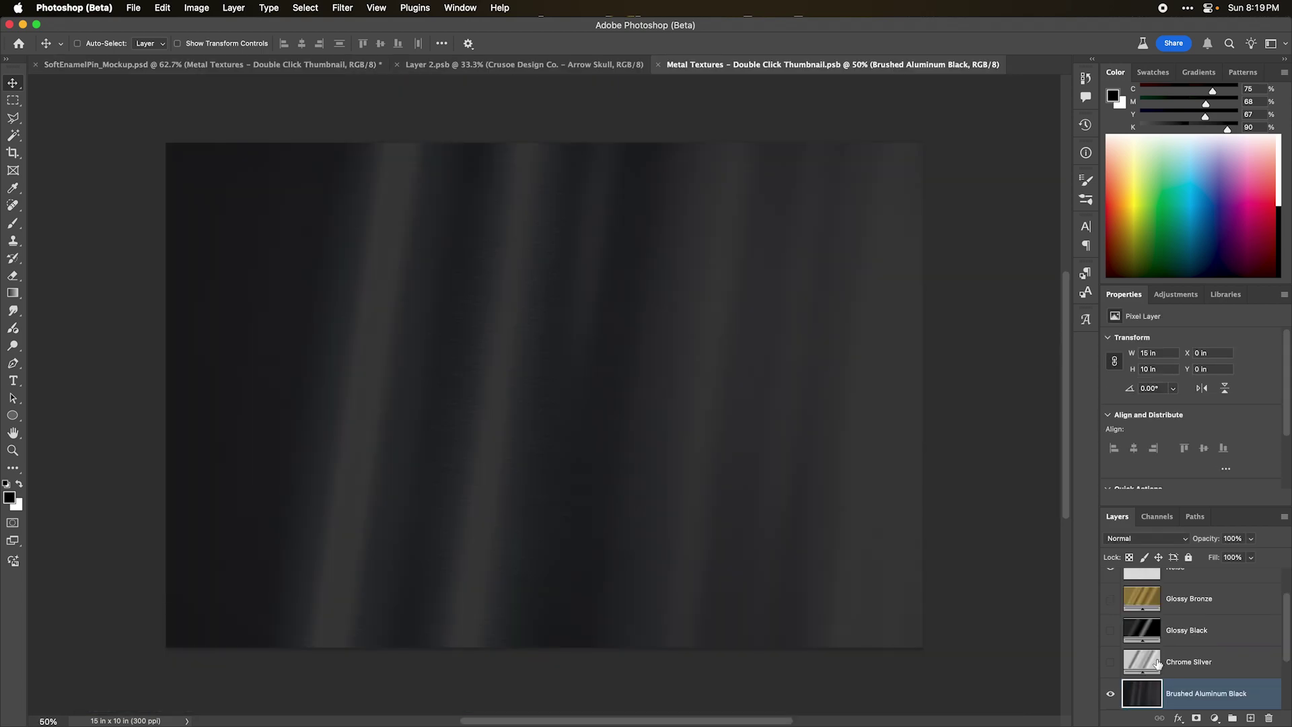
pyautogui.scroll(-1, 1189, 700)
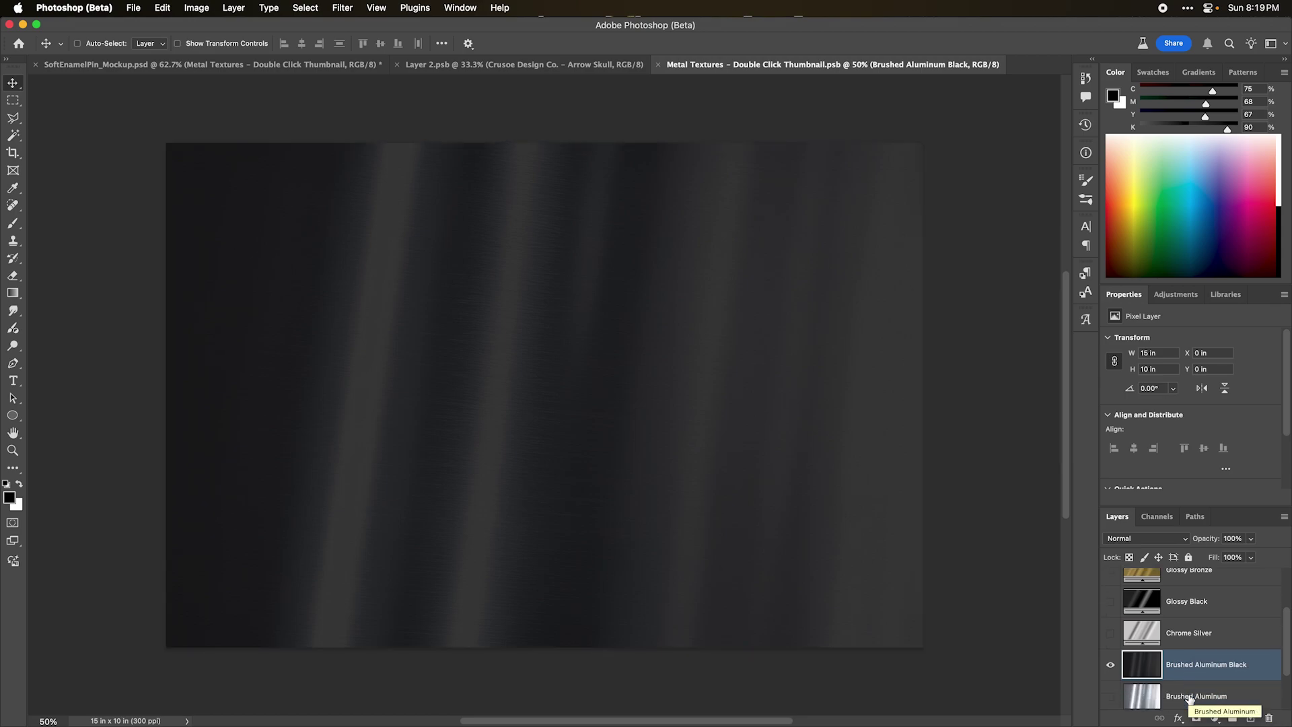
pyautogui.scroll(-1, 1189, 700)
pyautogui.click(1112, 637)
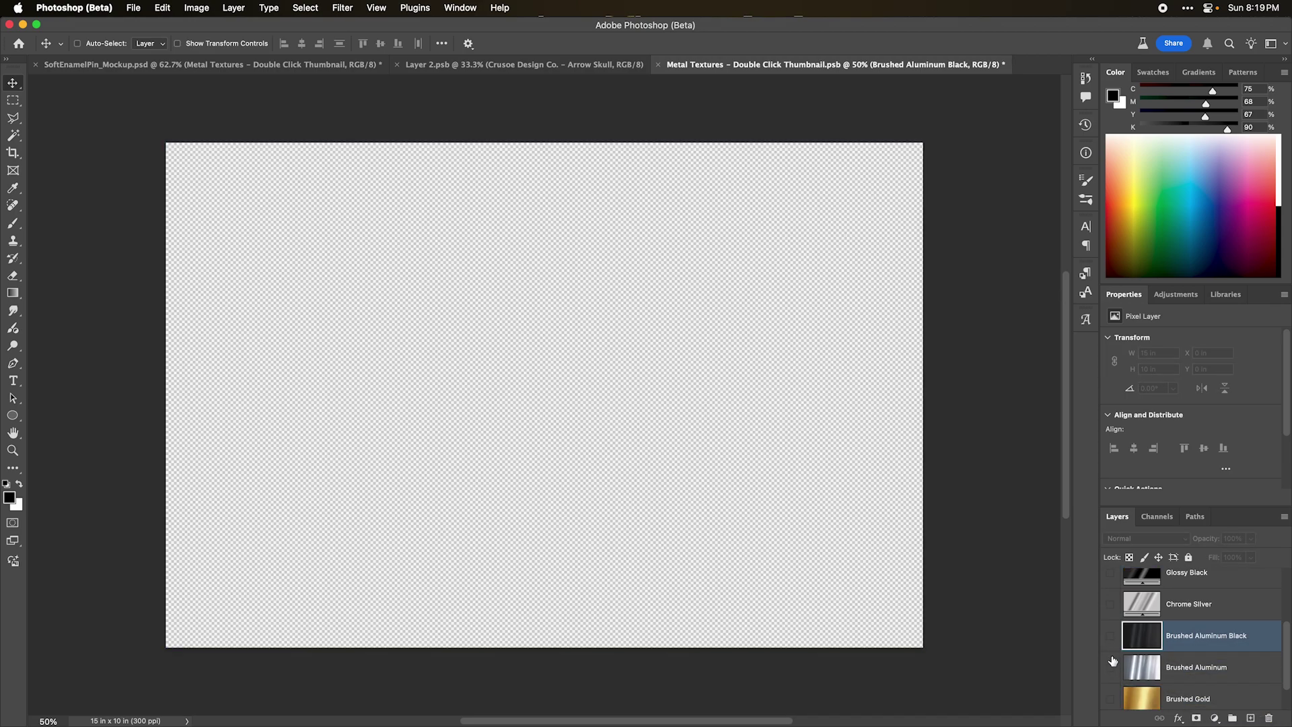
pyautogui.click(1110, 669)
pyautogui.press('super')
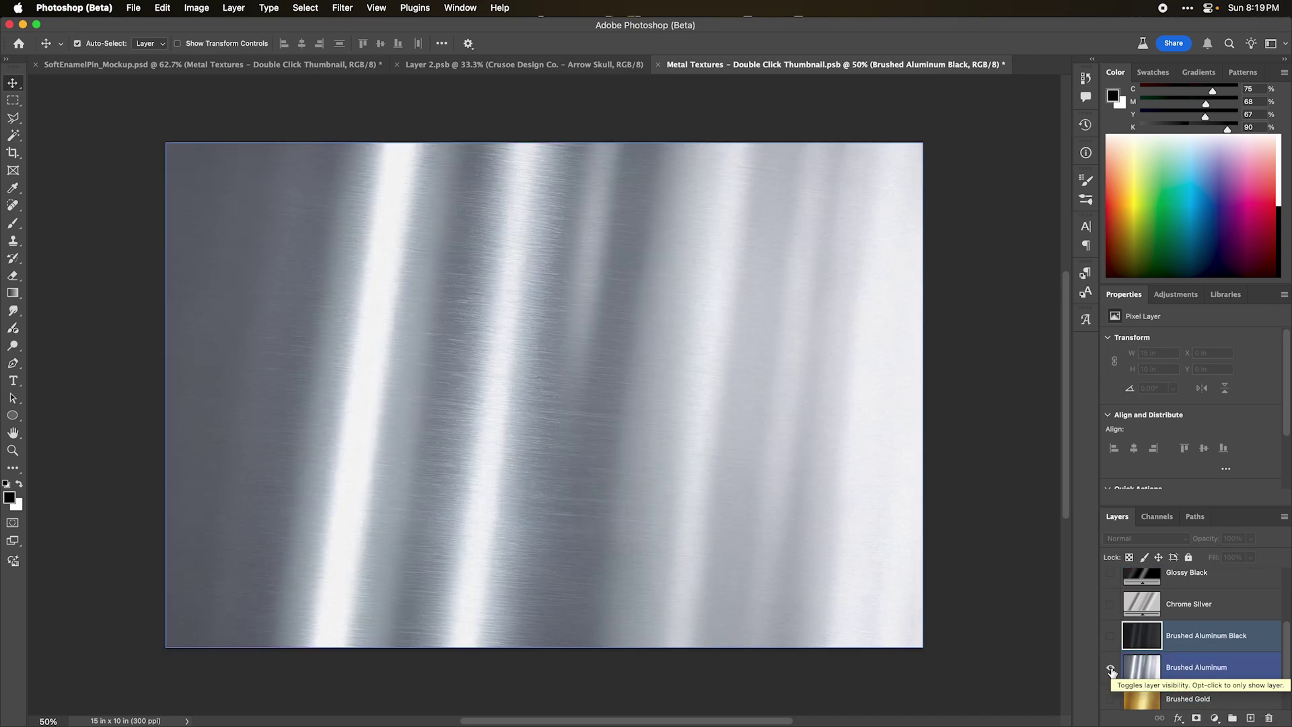
pyautogui.press('super+s')
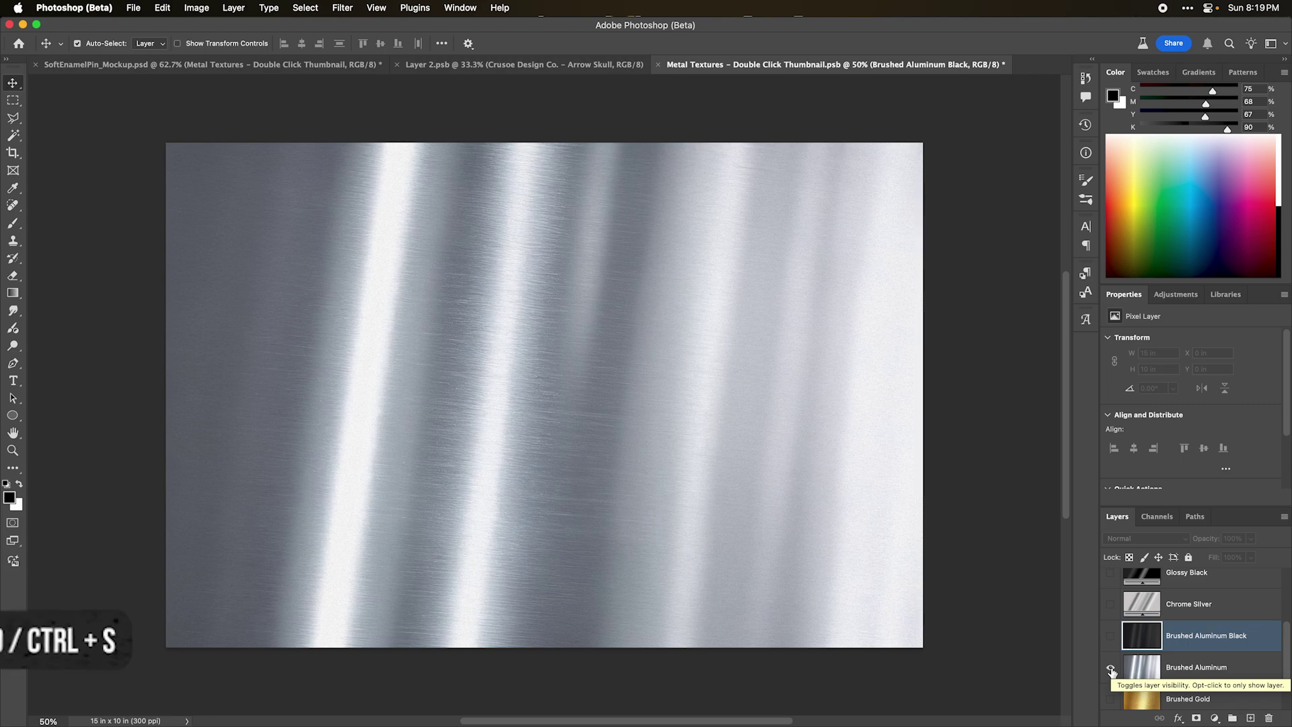
pyautogui.click(205, 67)
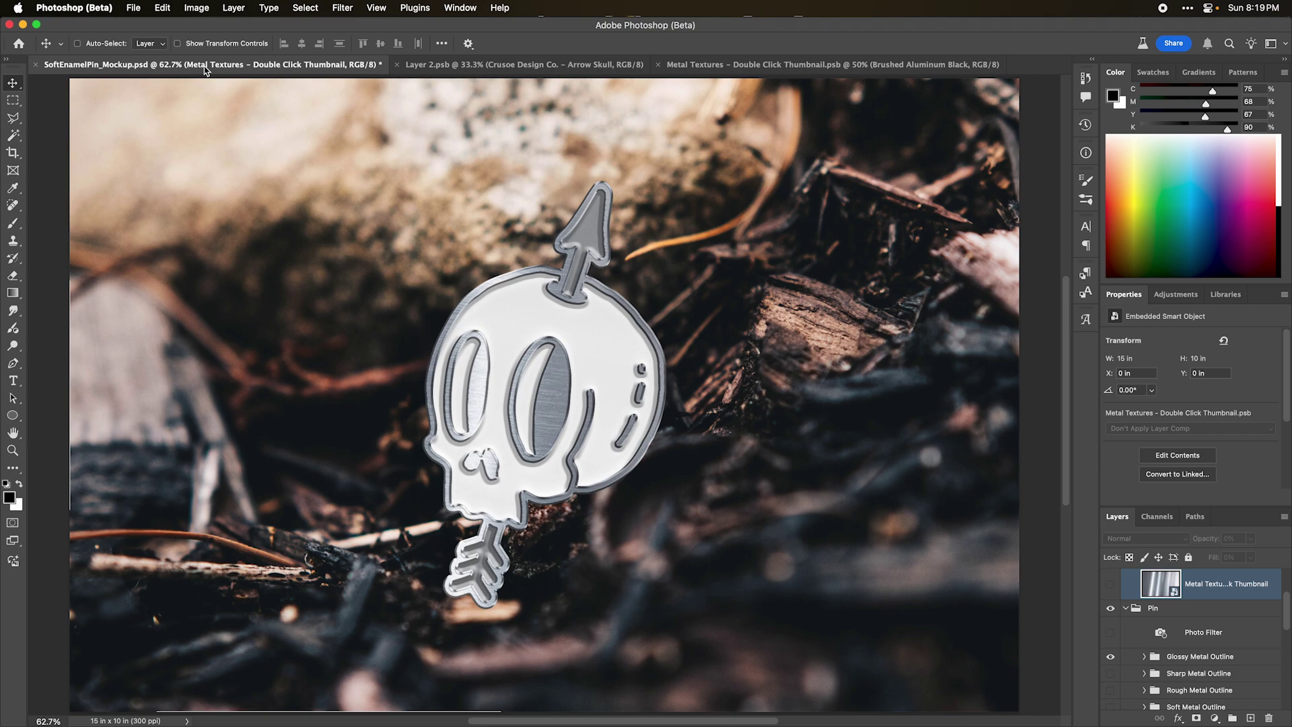
# Replace Brushed Aluminum with Chrome Silver in the Metal Textures smart object, save it and inspect the pin up close in the mockup.
pyautogui.click(764, 67)
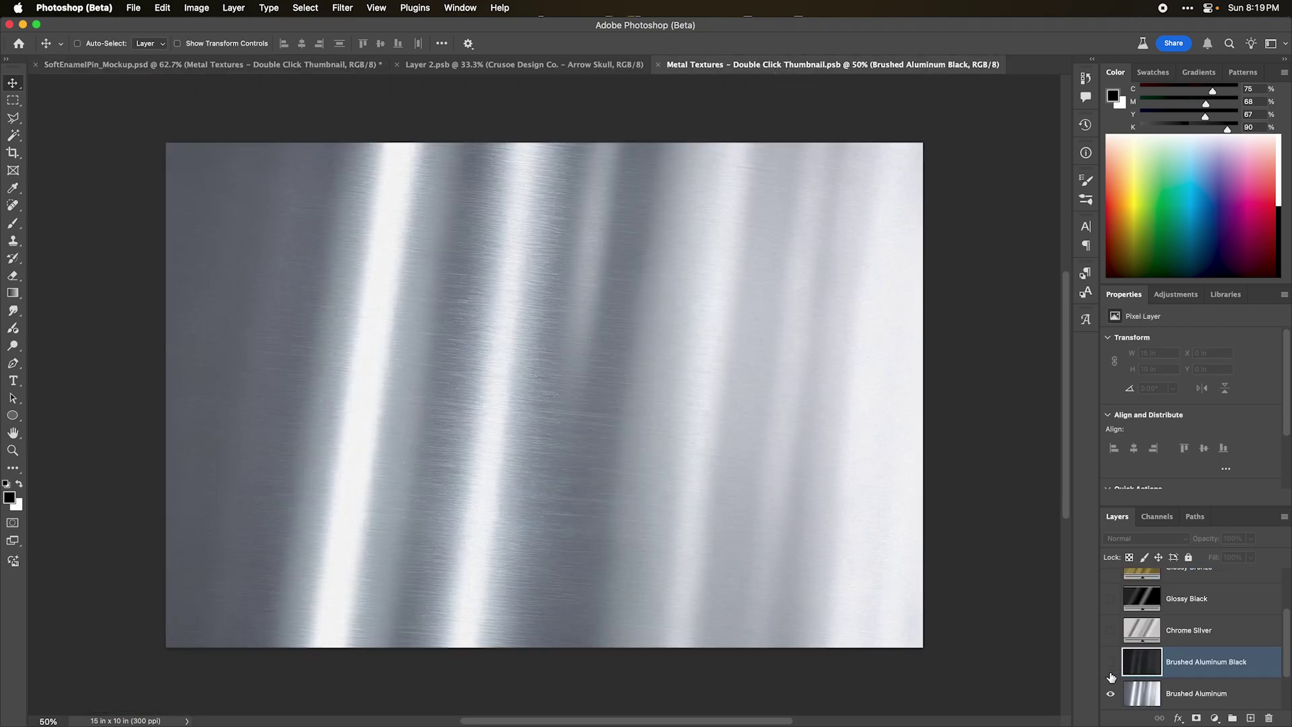
pyautogui.click(1110, 694)
pyautogui.click(1110, 631)
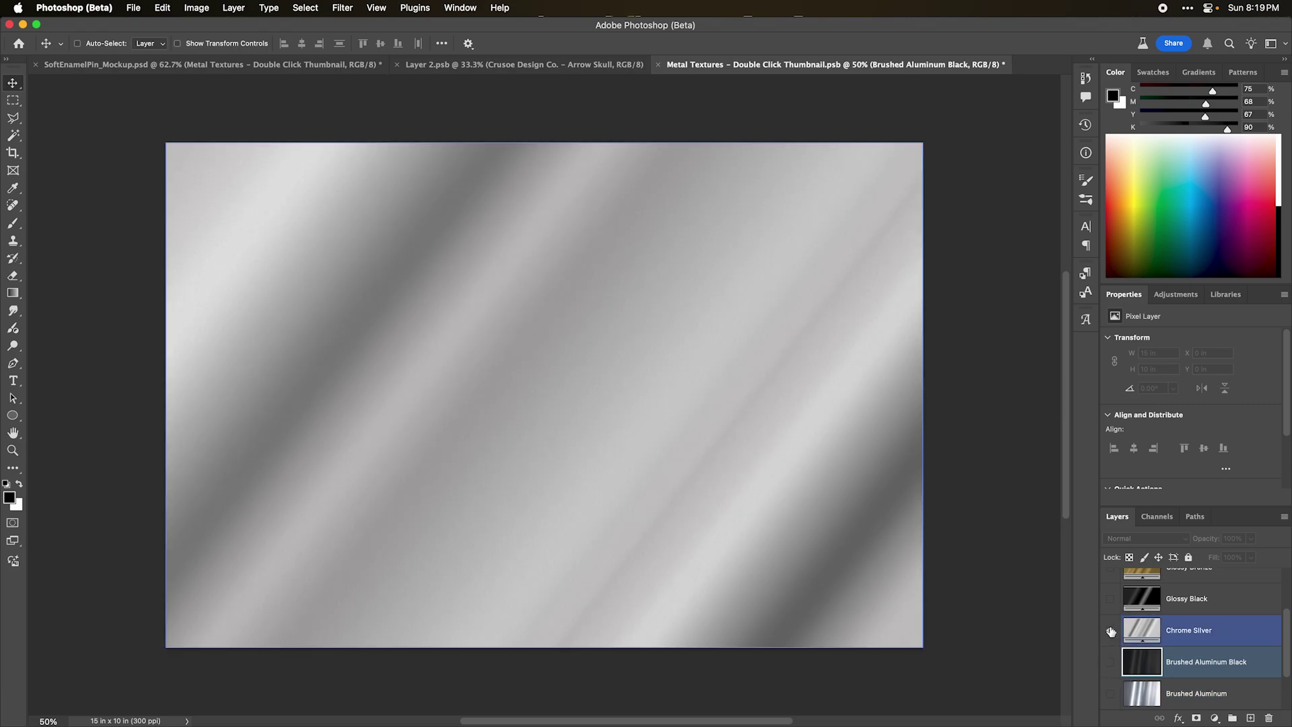
pyautogui.press('super+s')
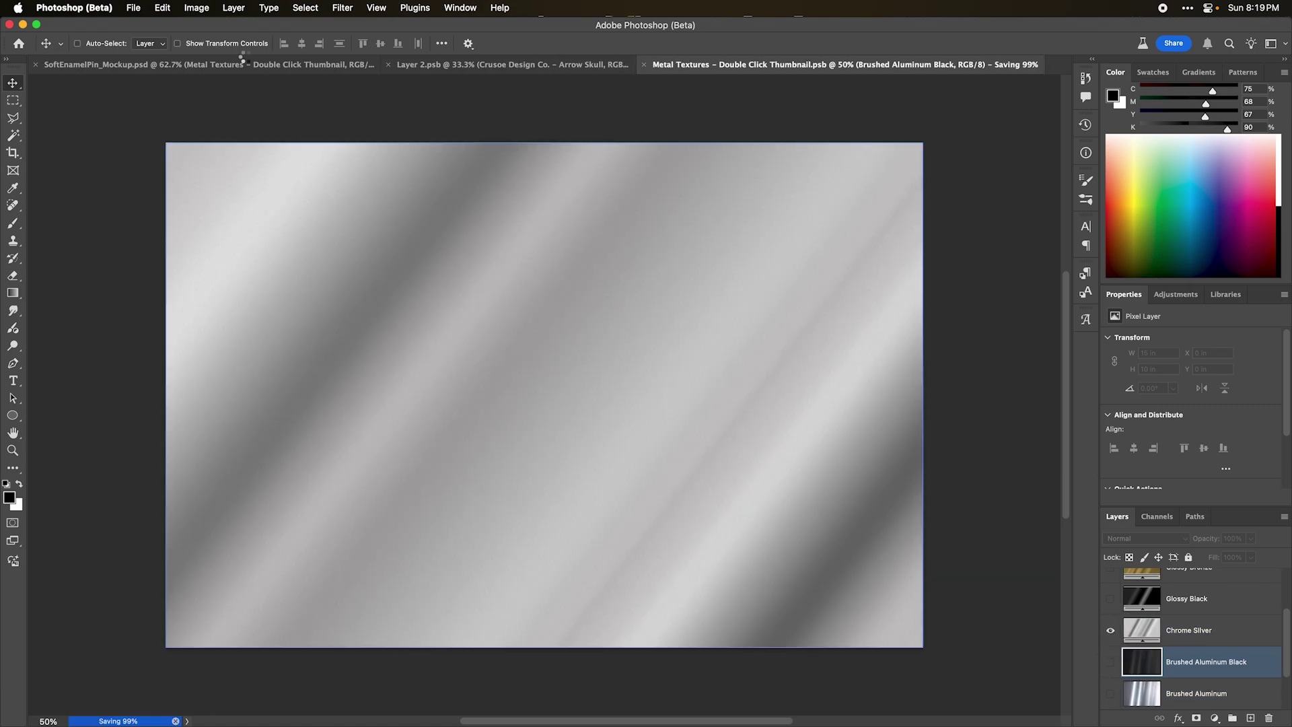
pyautogui.click(247, 65)
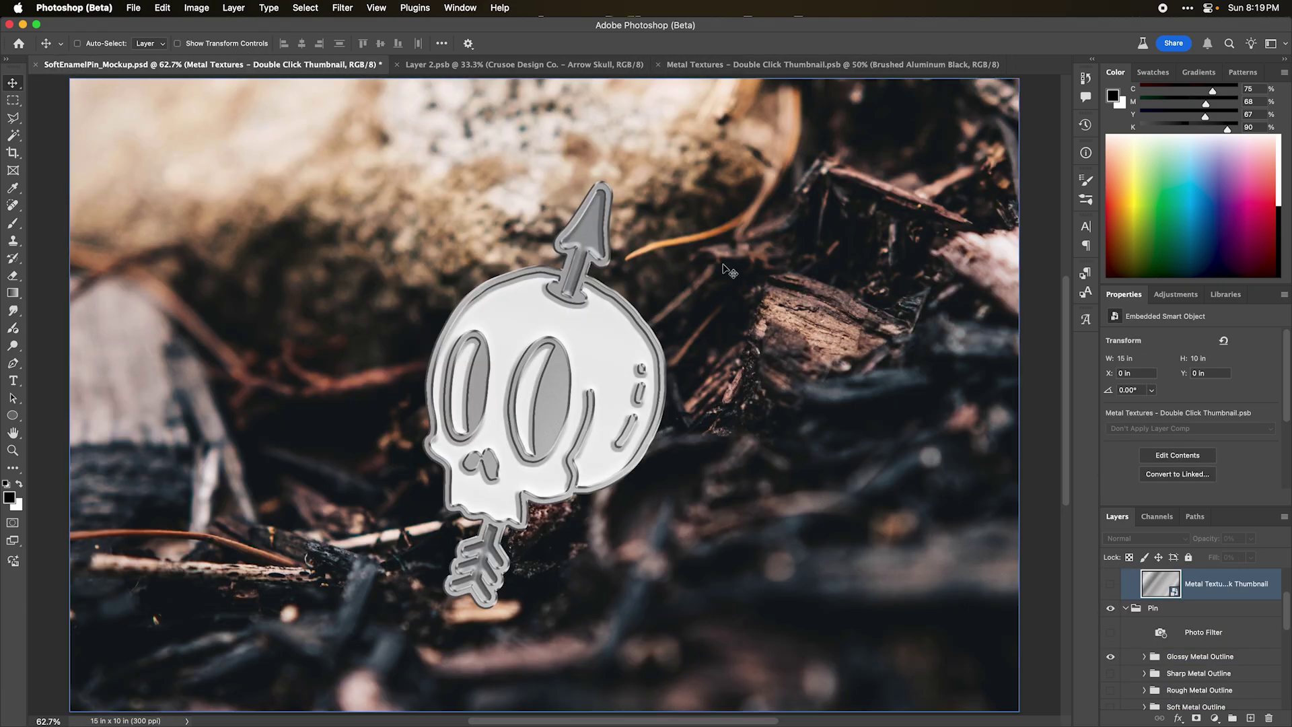
pyautogui.scroll(3, 668, 334)
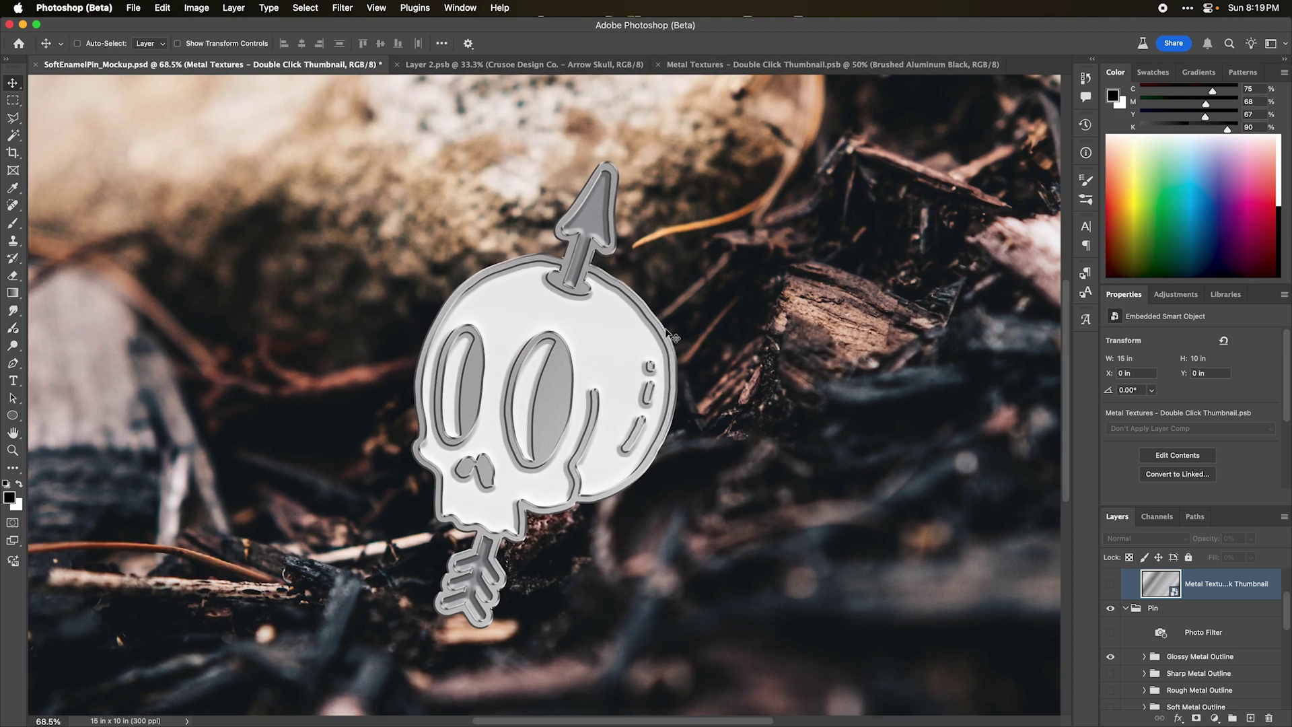
pyautogui.scroll(3, 668, 334)
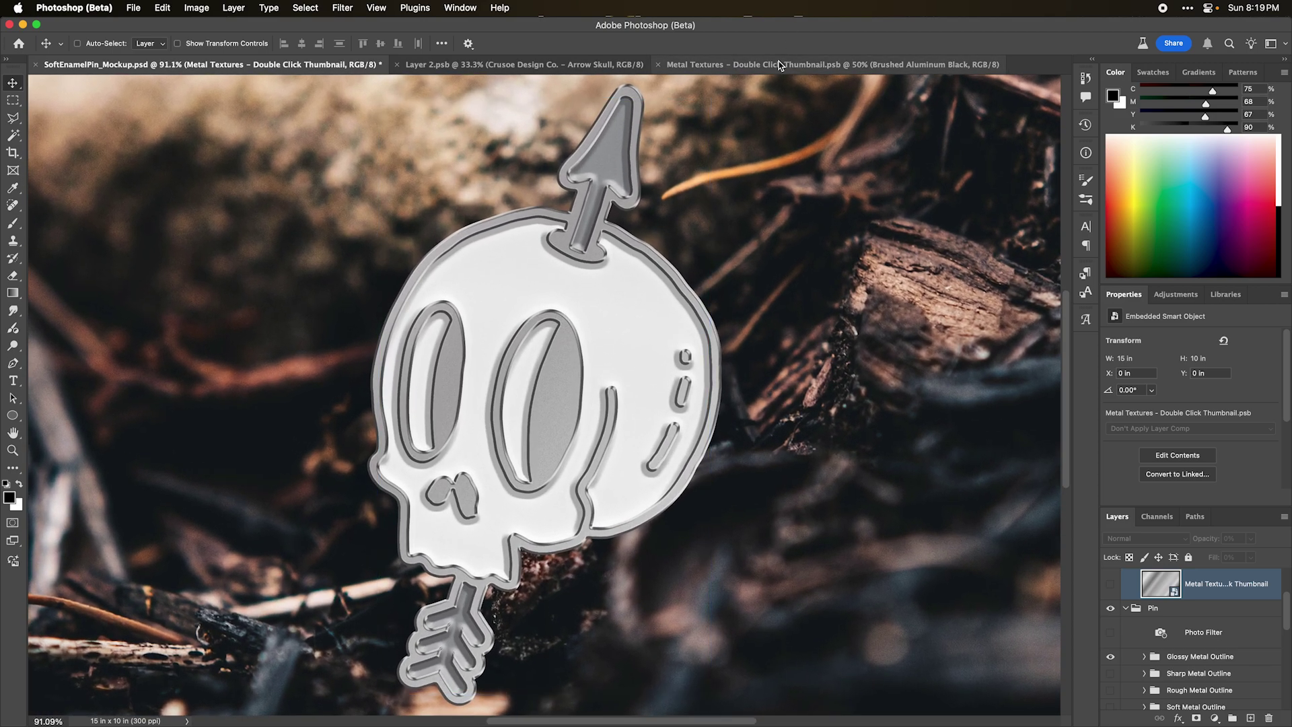
# Switch the metal texture from Chrome Silver to Glossy Black, save the smart object and view the result in the mockup.
pyautogui.click(779, 65)
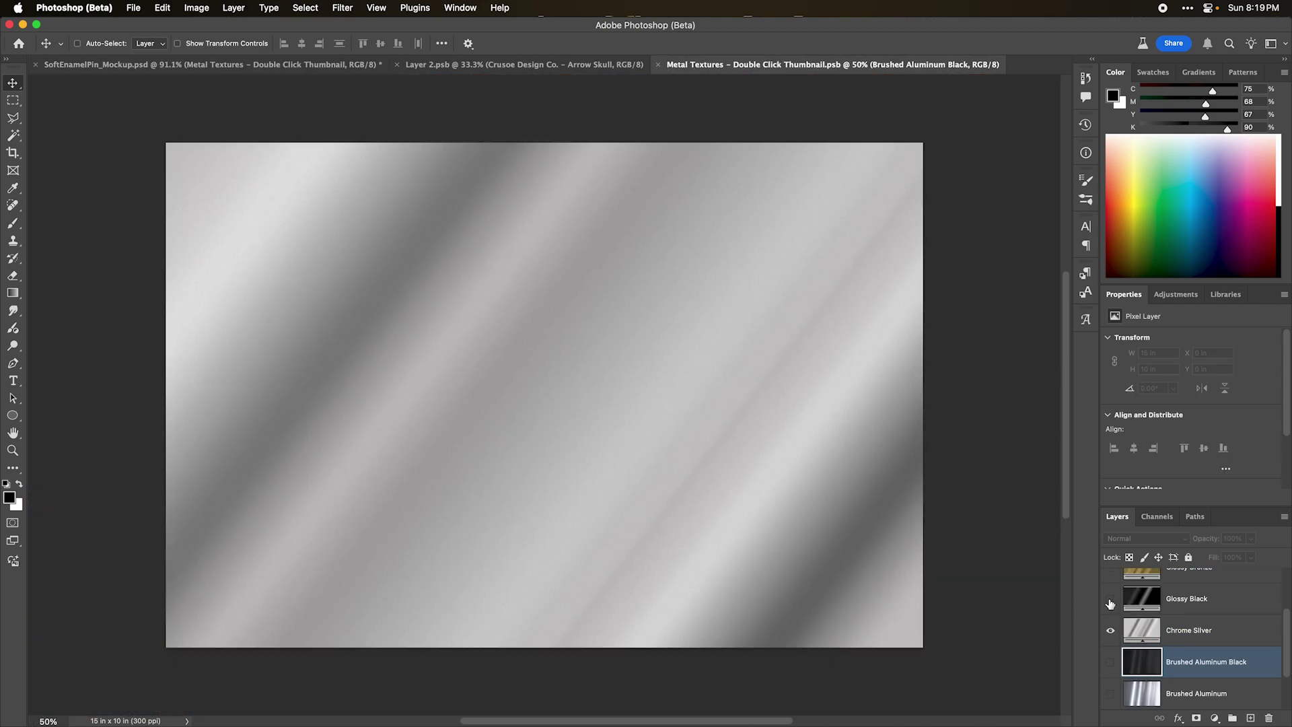
pyautogui.click(1110, 631)
pyautogui.press('super+s')
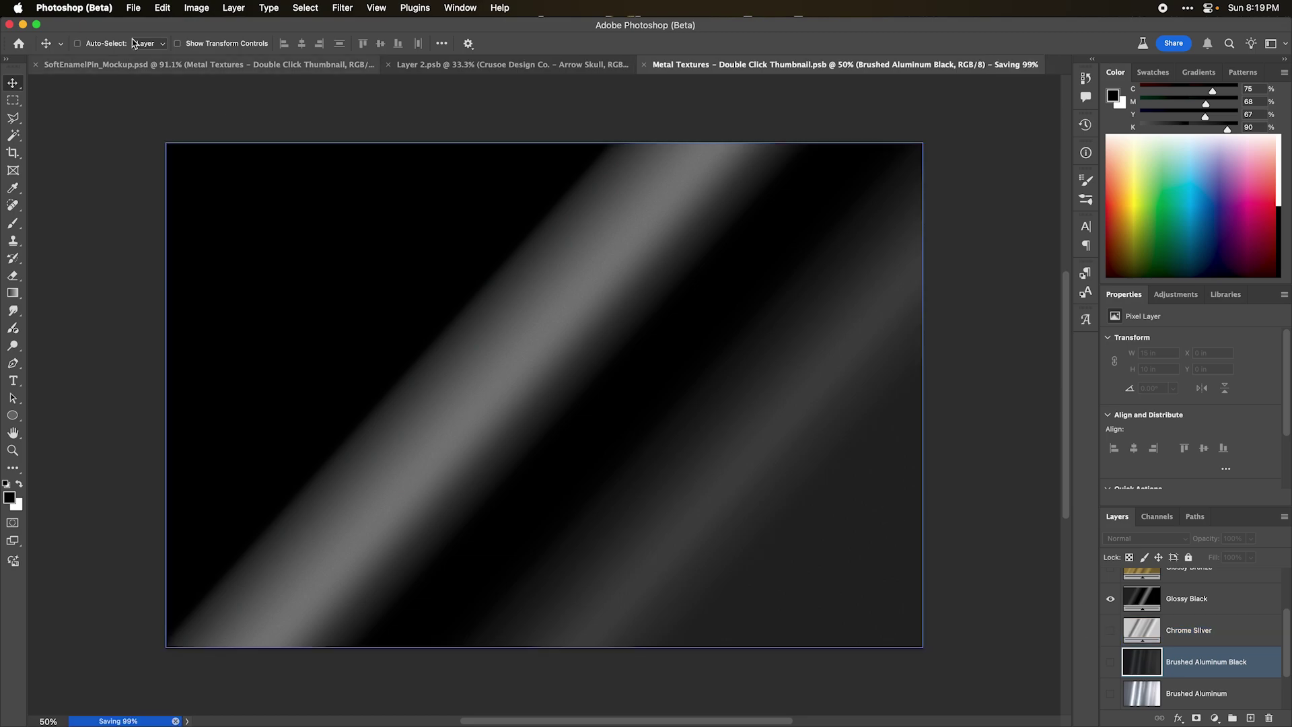
pyautogui.click(142, 67)
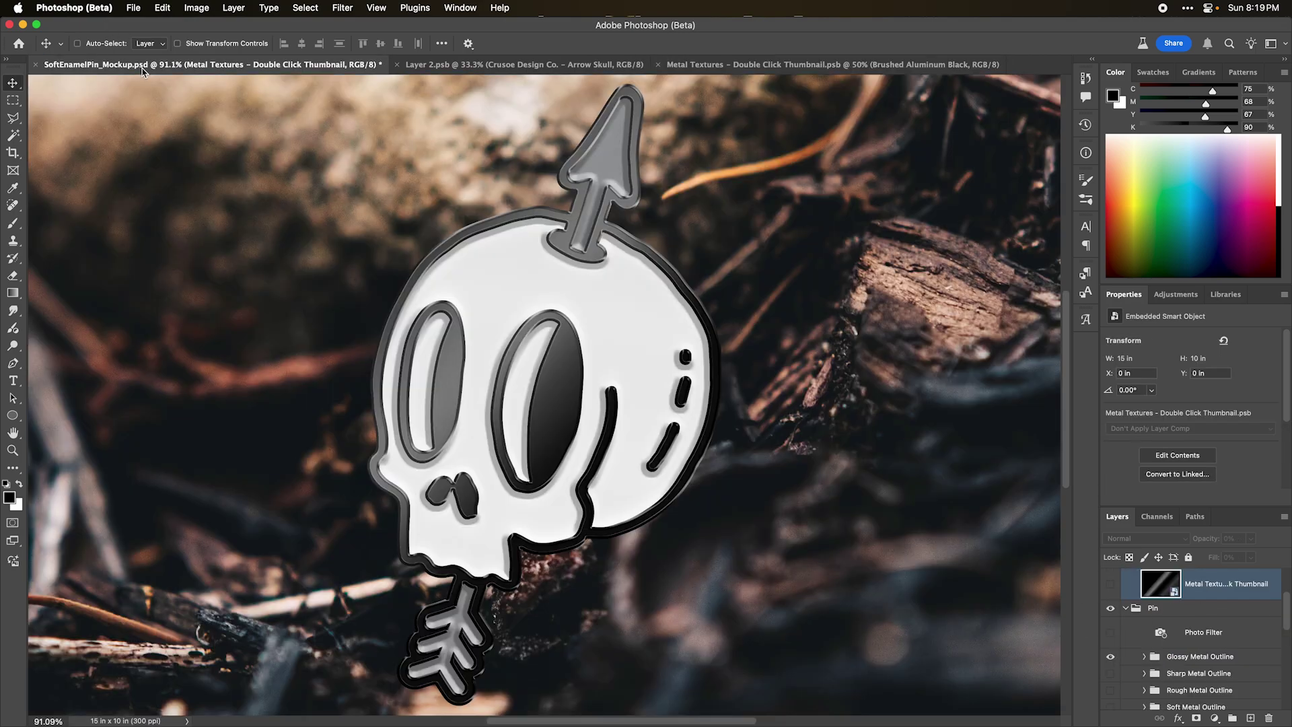
# Switch the metal texture from Glossy Black to Glossy Bronze, save the smart object and return to the mockup.
pyautogui.click(747, 65)
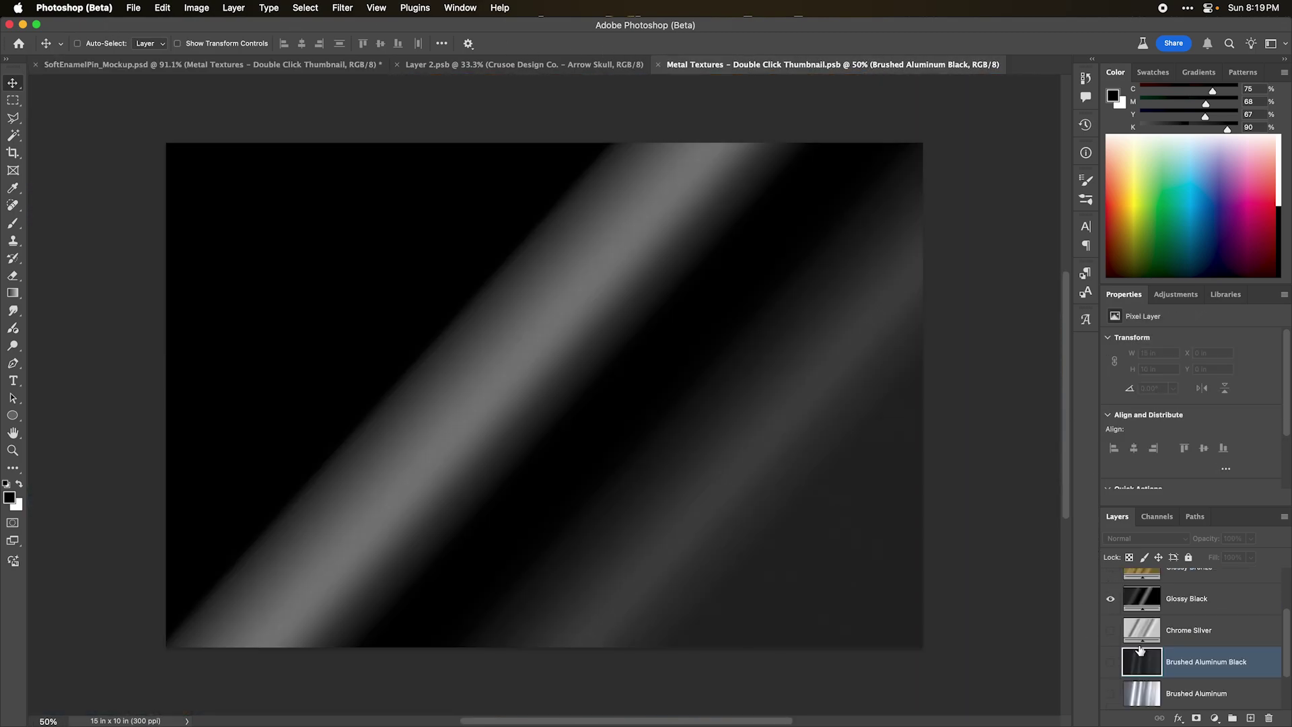
pyautogui.scroll(2, 1140, 649)
pyautogui.click(1110, 657)
pyautogui.click(1110, 626)
pyautogui.click(1198, 594)
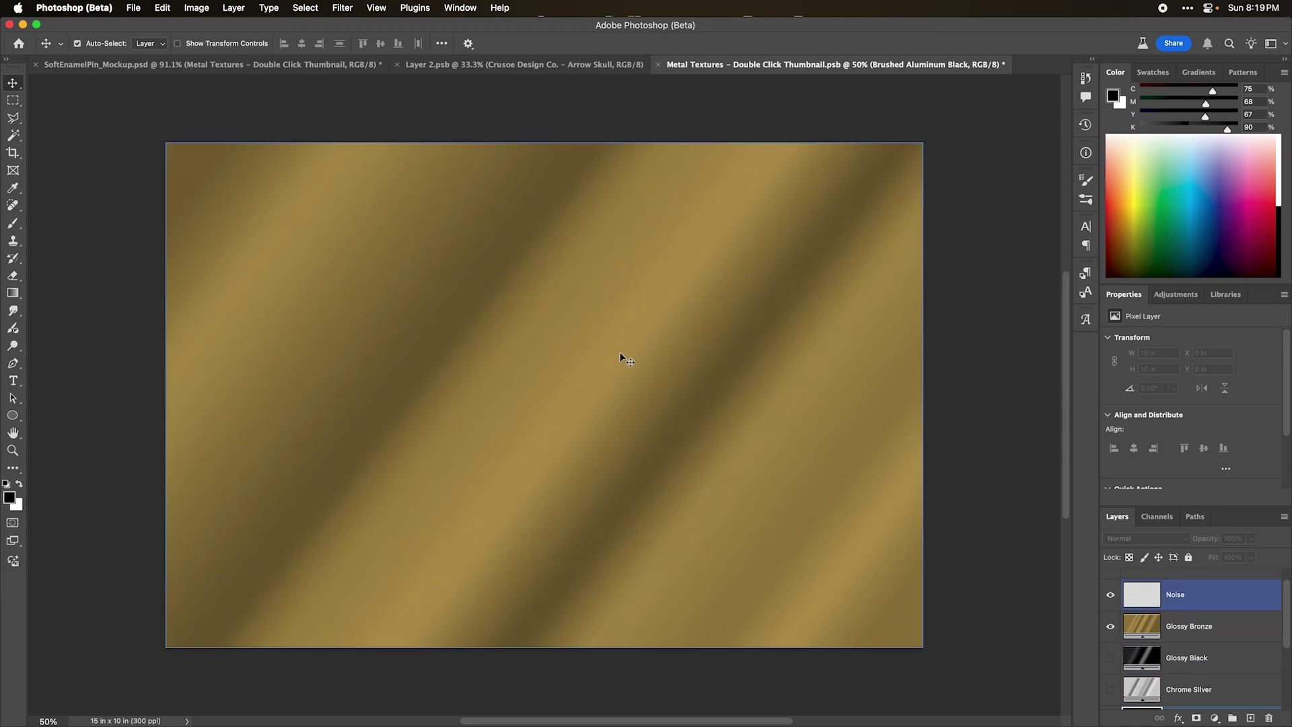
pyautogui.press('super+s')
pyautogui.click(232, 66)
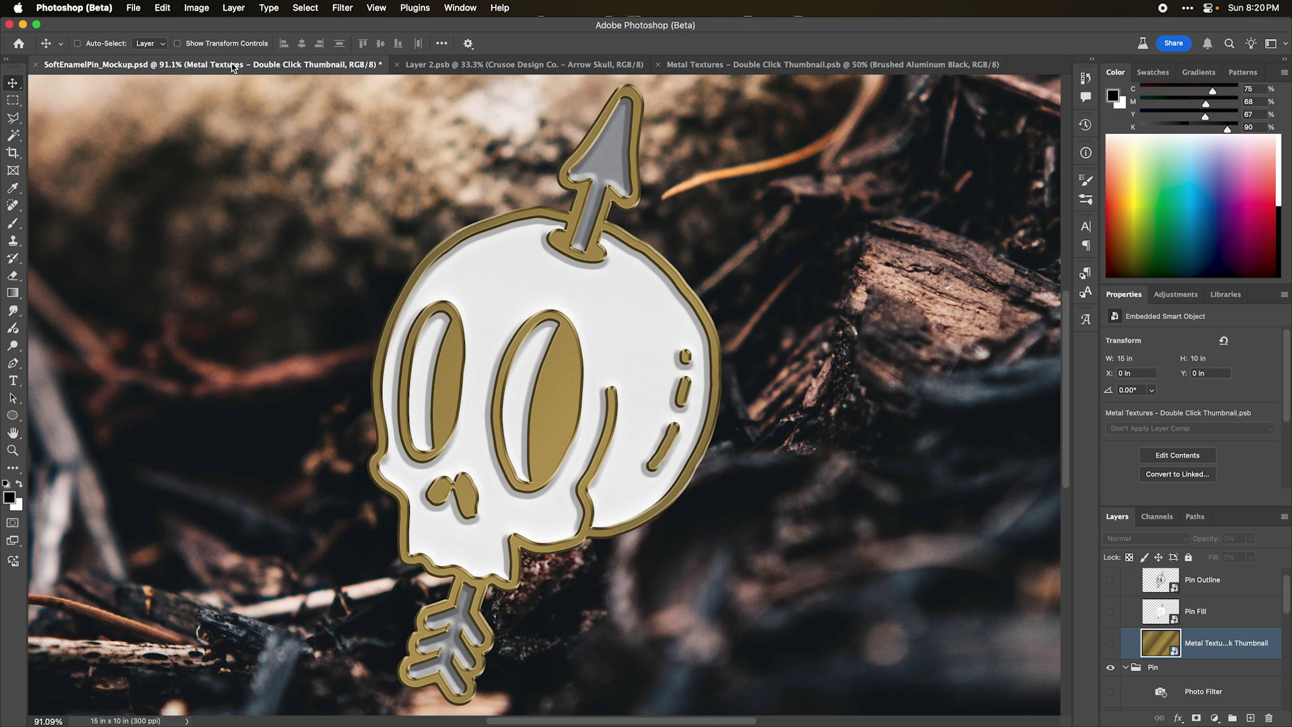
# Restore the Brushed Aluminum Black texture through the Metal Textures smart object and view the pin in the mockup.
pyautogui.hotkey('ctrl', 'shift', 'Tab')
pyautogui.click(288, 68)
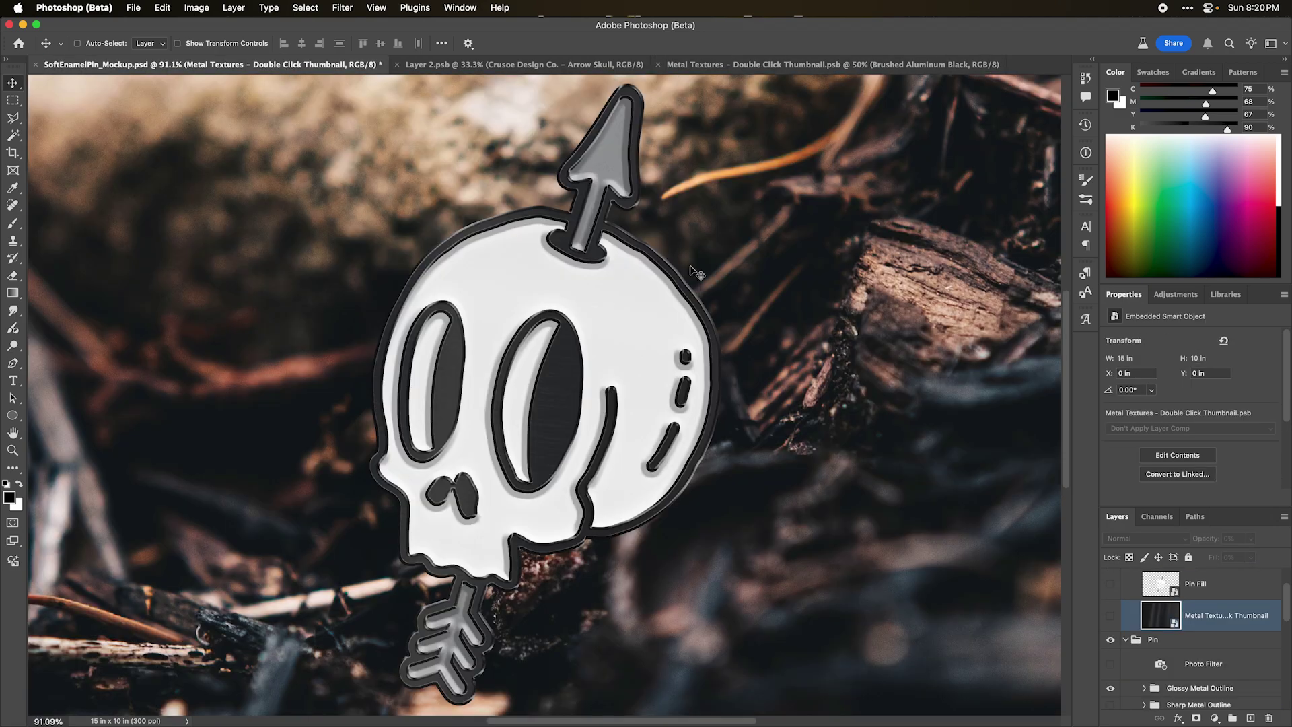
pyautogui.scroll(-2, 695, 271)
pyautogui.scroll(2, 1219, 639)
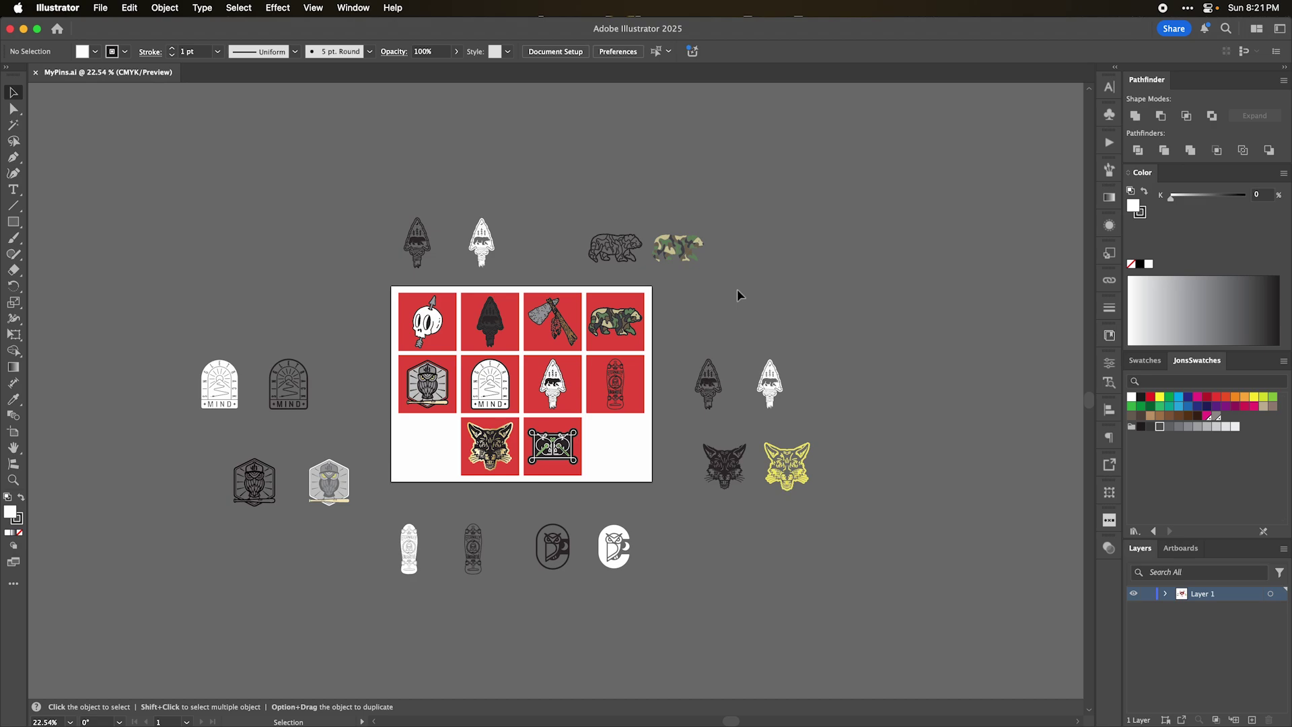
# Switch to Illustrator and duplicate the white arrowhead design with its red square from MyPins.ai onto empty canvas beside the artboard.
pyautogui.scroll(5, 479, 405)
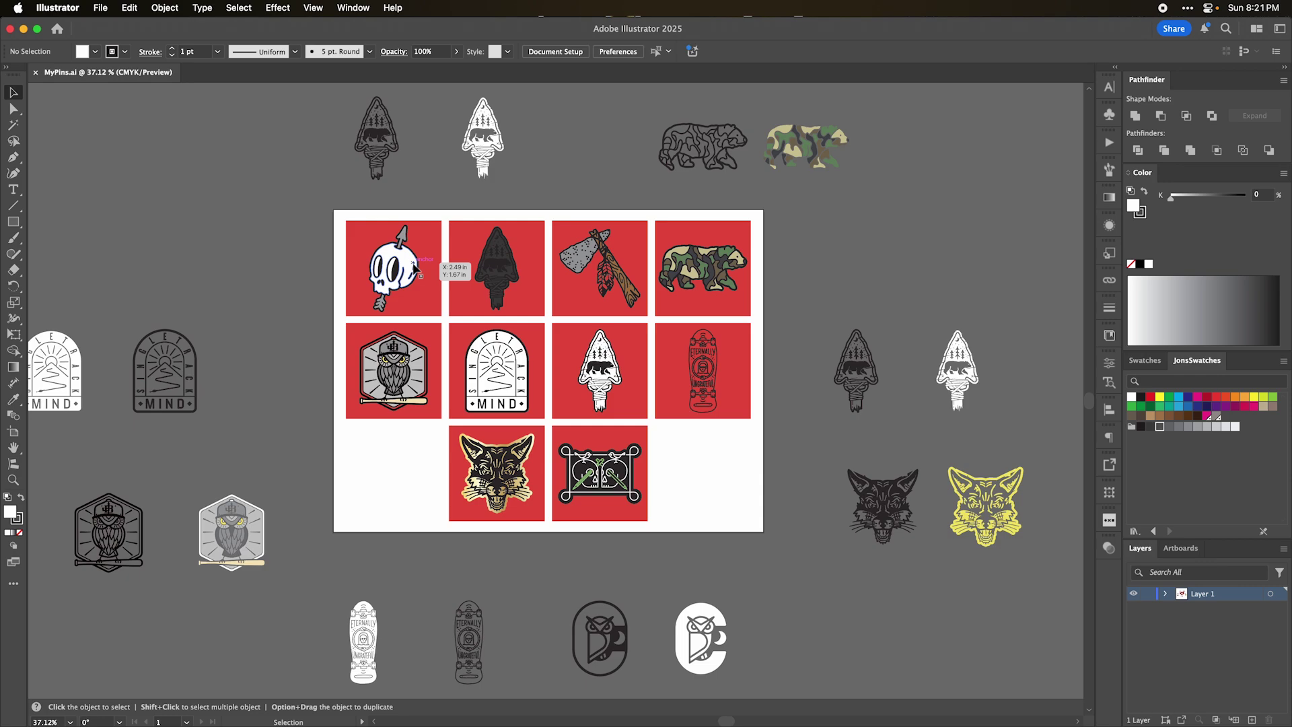
pyautogui.scroll(4, 415, 266)
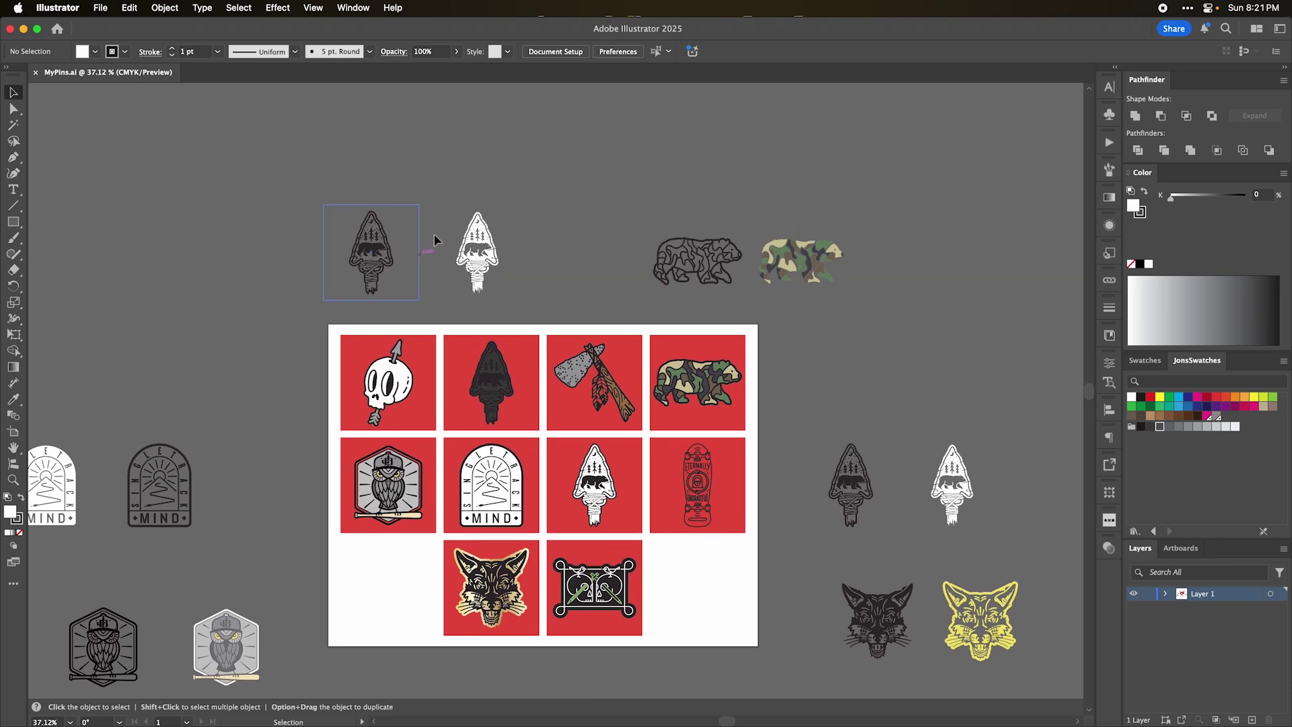
pyautogui.click(797, 265)
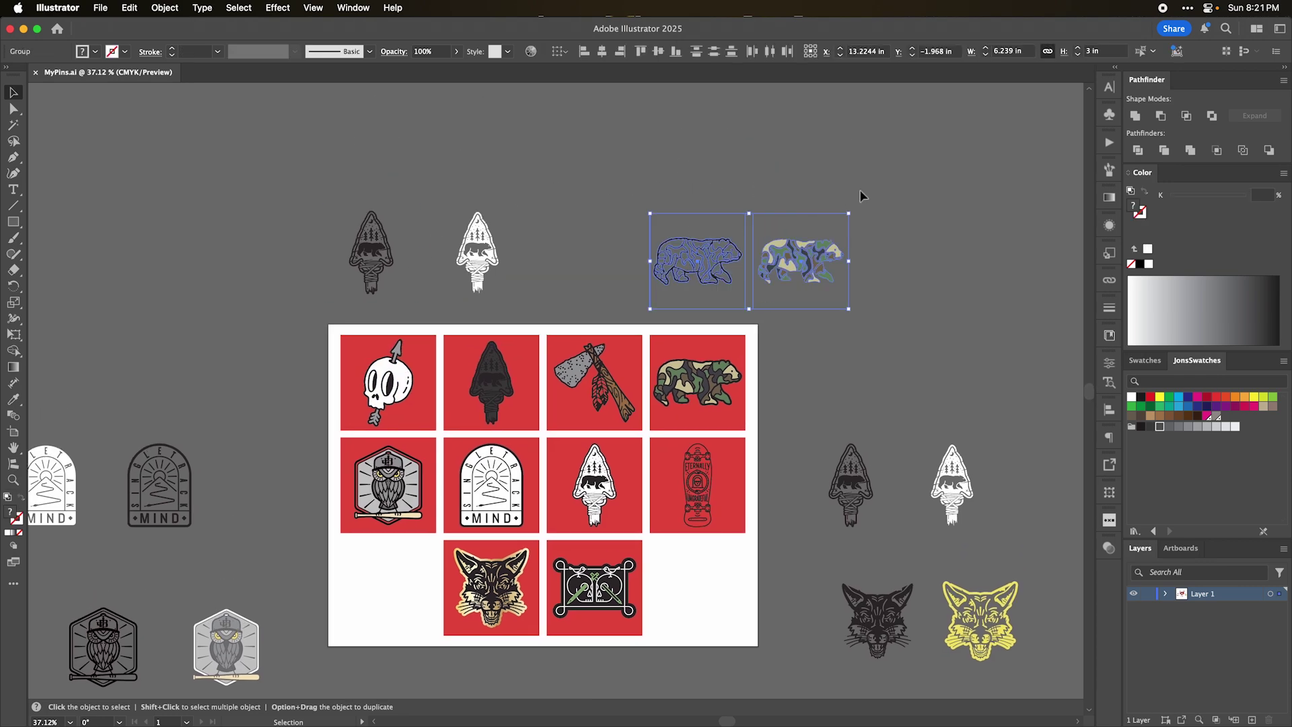
pyautogui.click(810, 372)
pyautogui.scroll(5, 807, 377)
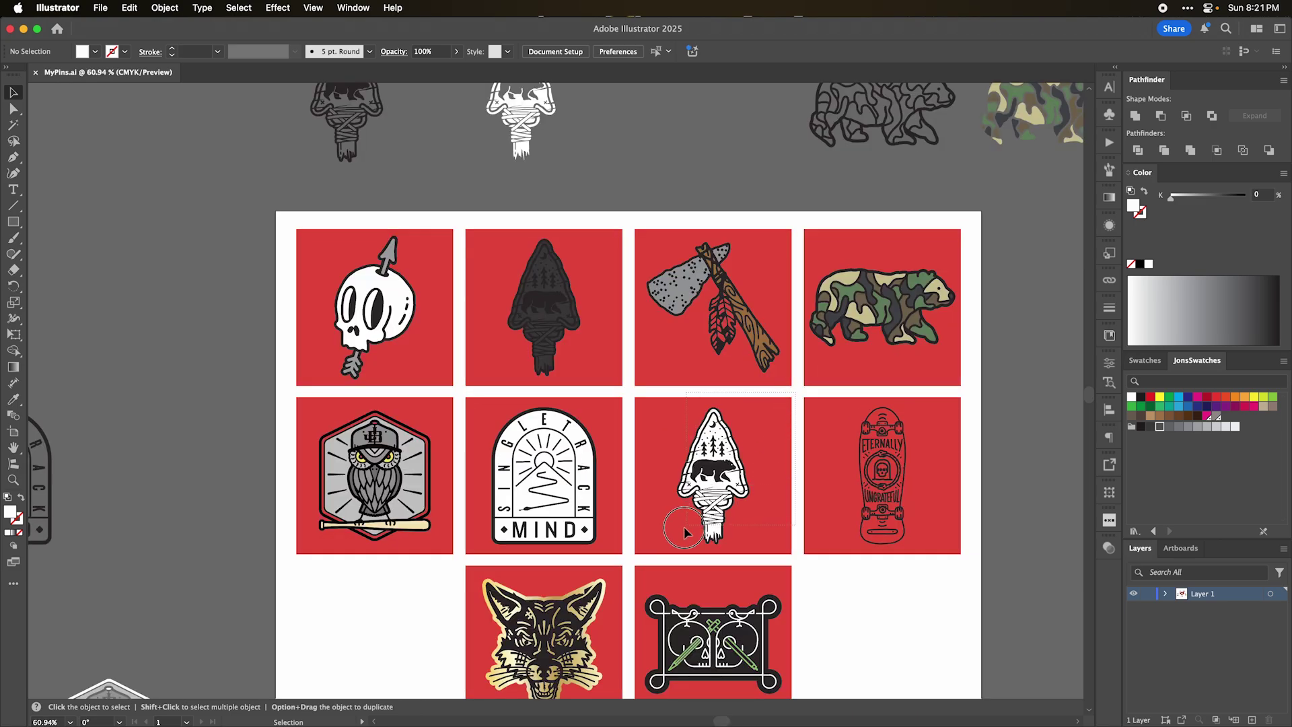
pyautogui.moveTo(664, 477); pyautogui.dragTo(473, 443)
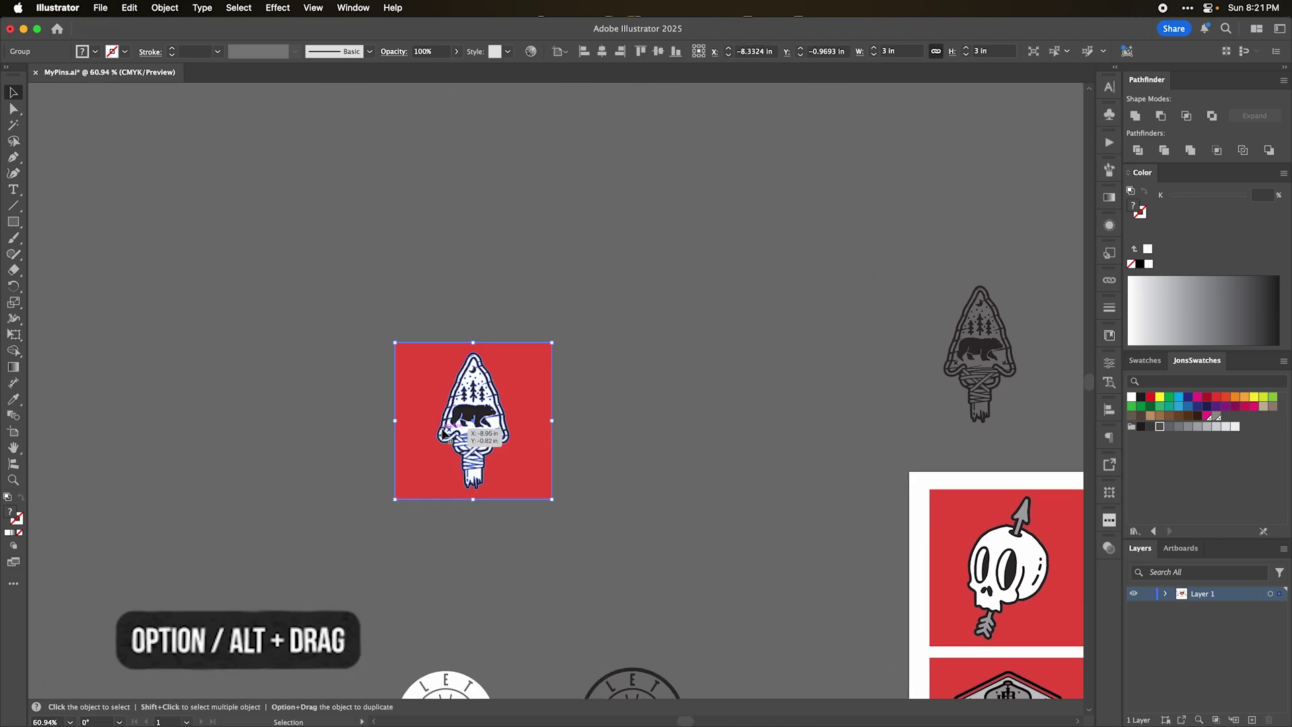
pyautogui.scroll(4, 499, 445)
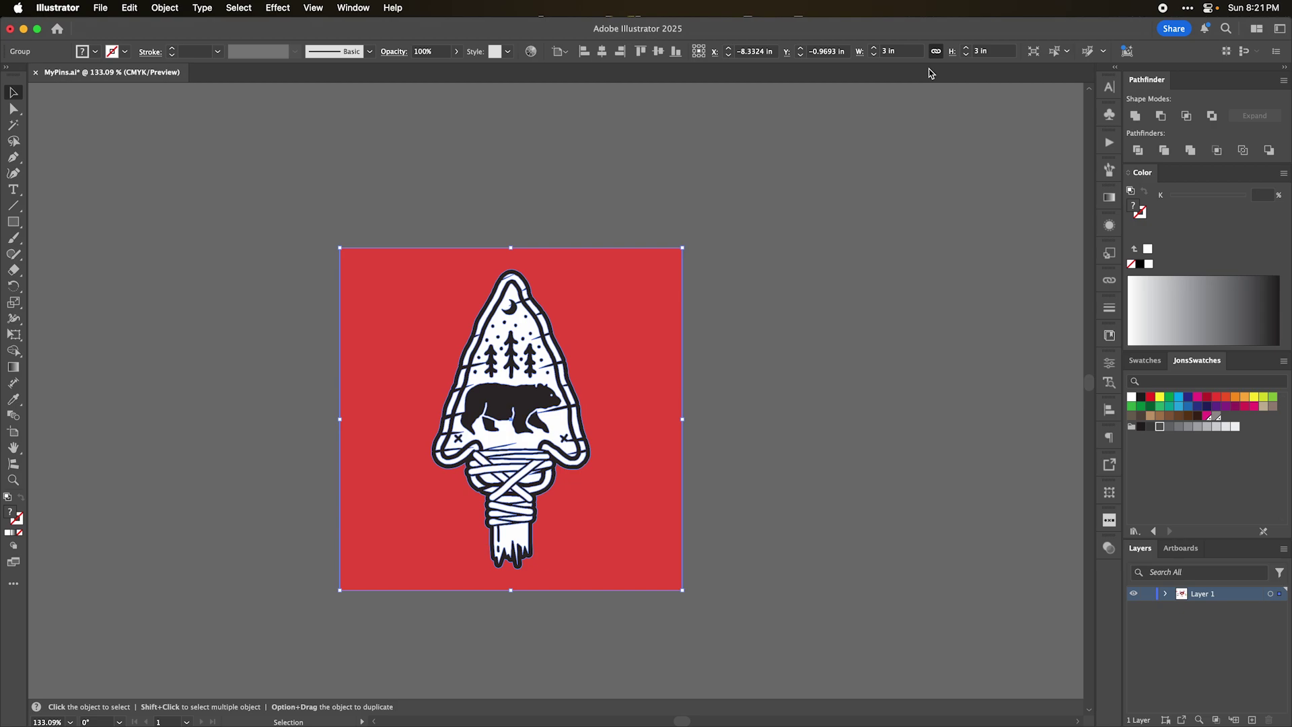
# Select the arrowhead artwork with its red square, make the square the key object for centring, and deselect both.
pyautogui.press('super+a')
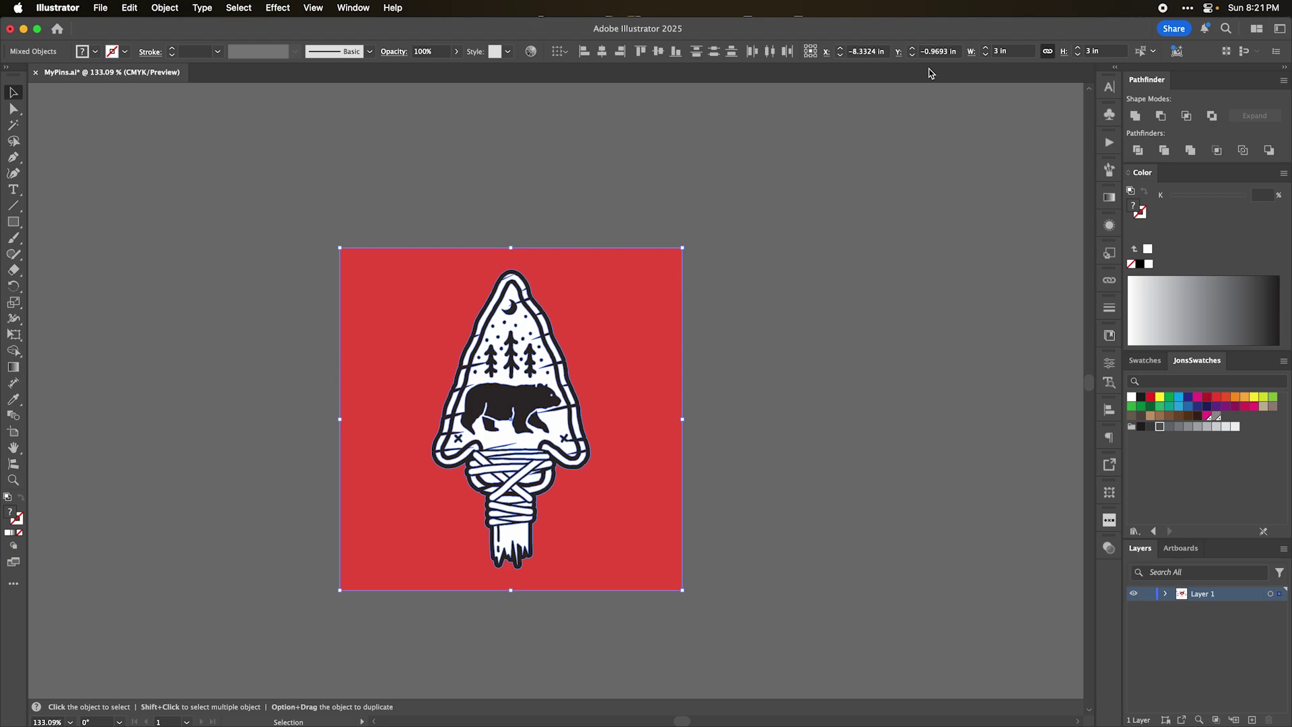
pyautogui.click(793, 225)
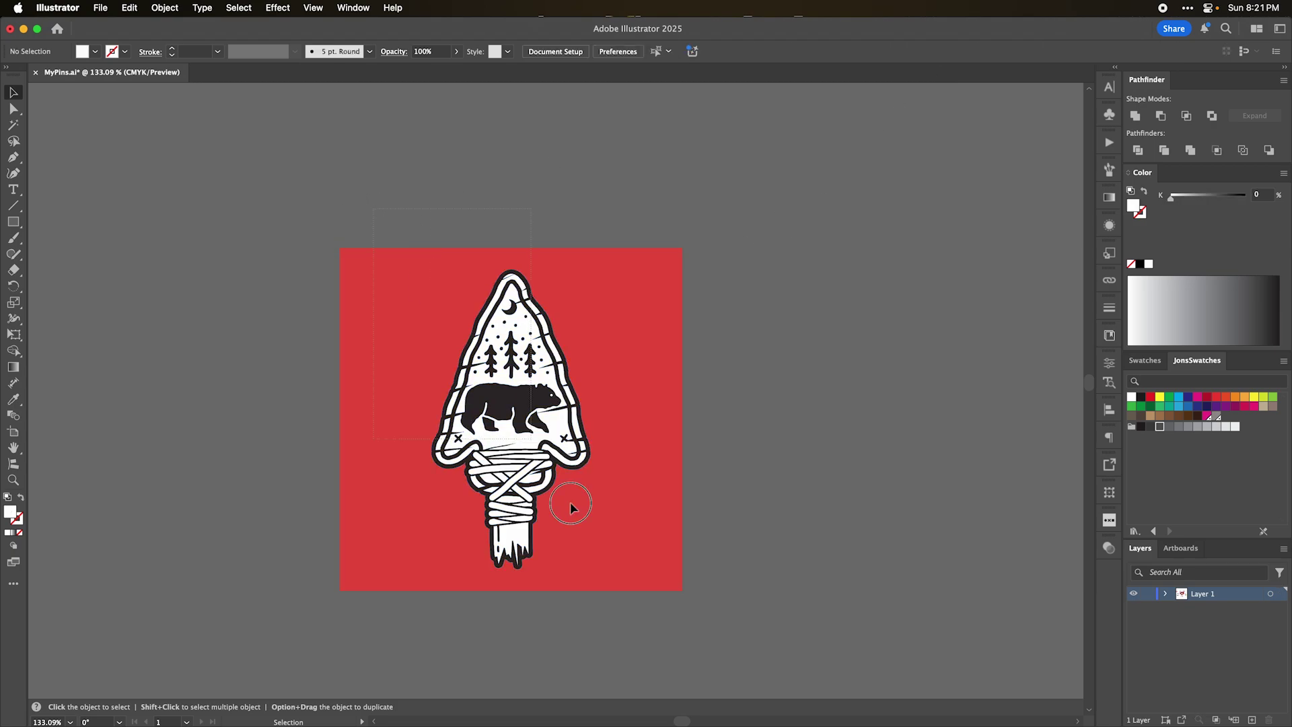
pyautogui.click(551, 484)
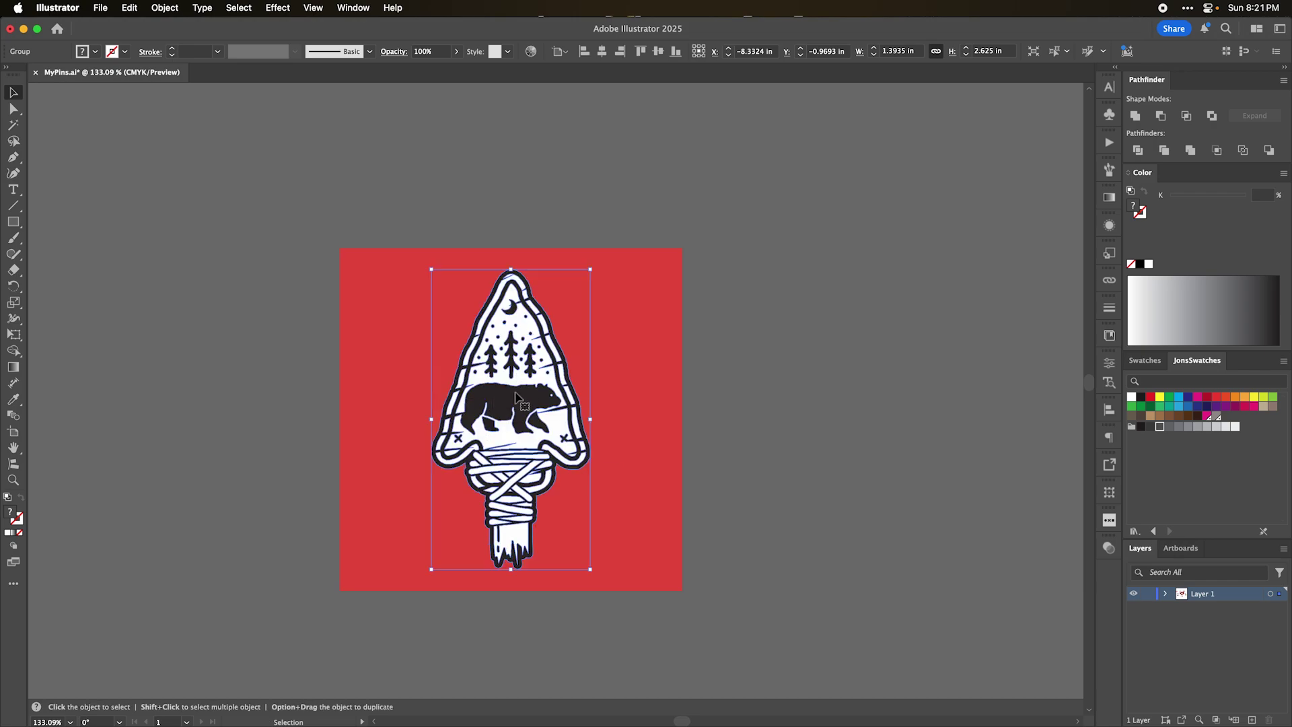
pyautogui.keyDown('shift'); pyautogui.click(623, 335); pyautogui.keyUp('shift')
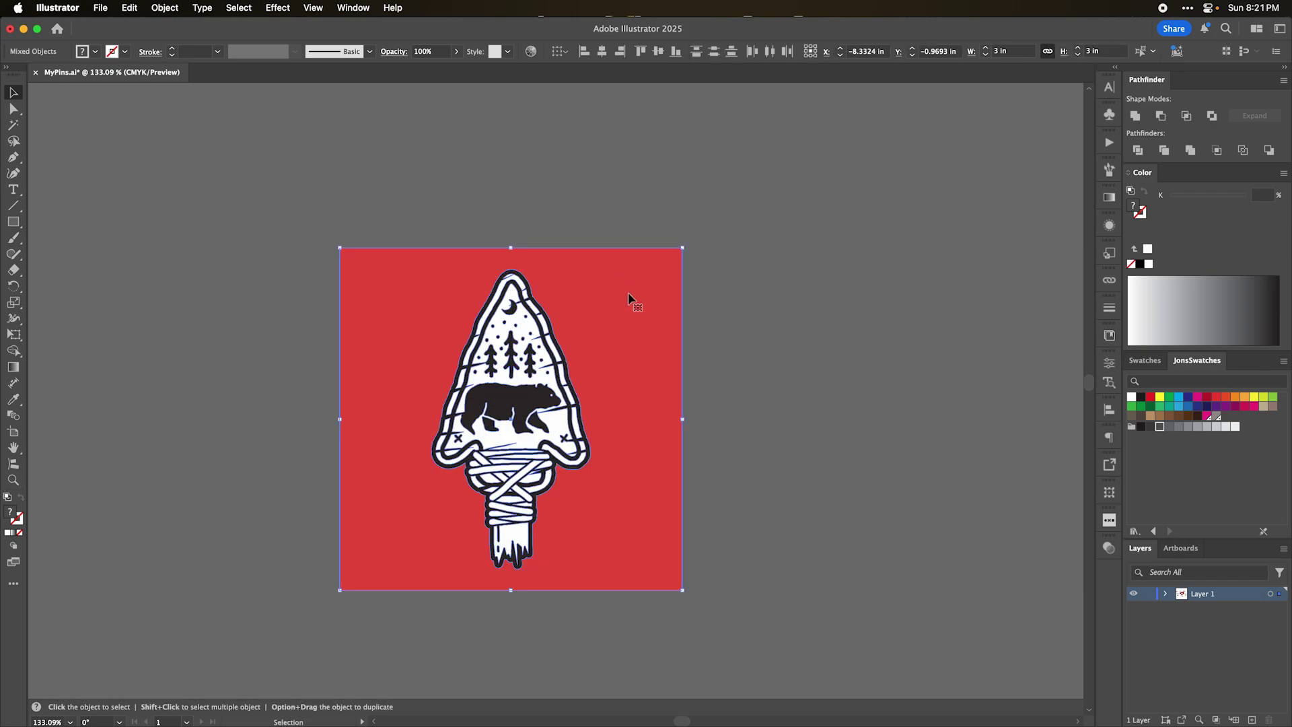
pyautogui.keyDown('alt'); pyautogui.click(591, 297); pyautogui.keyUp('alt')
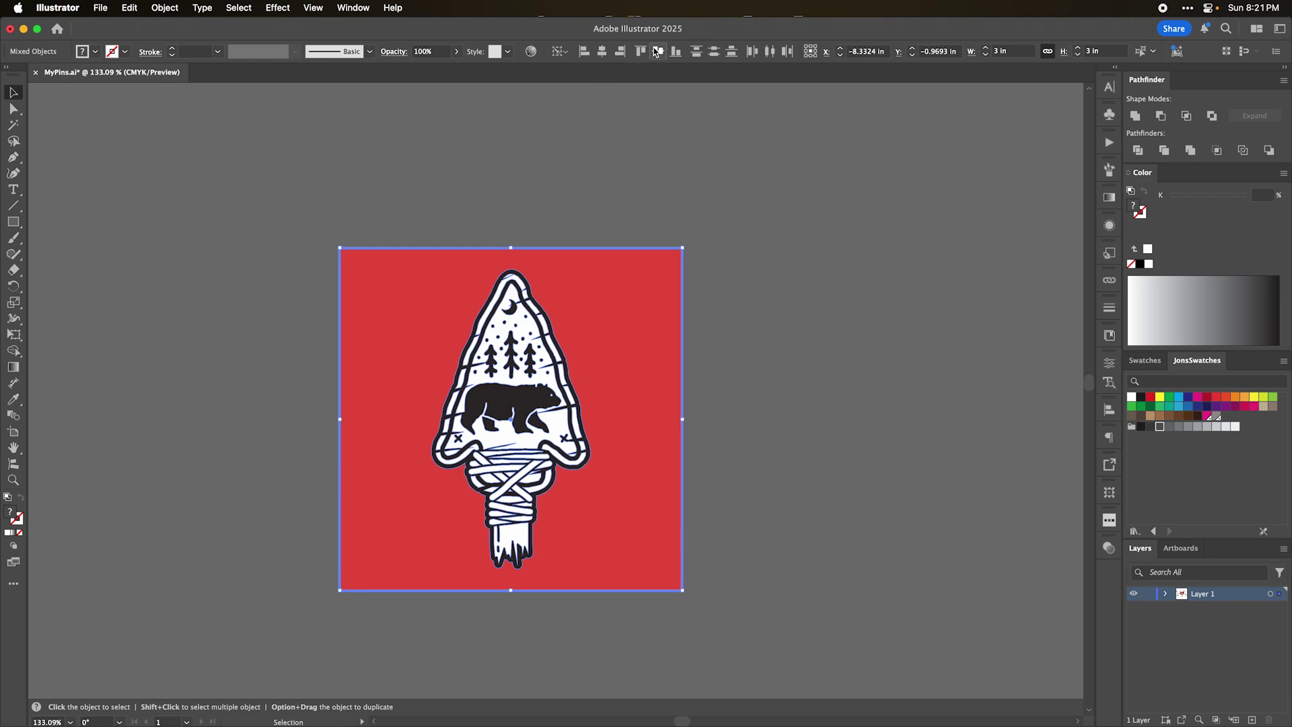
pyautogui.click(628, 166)
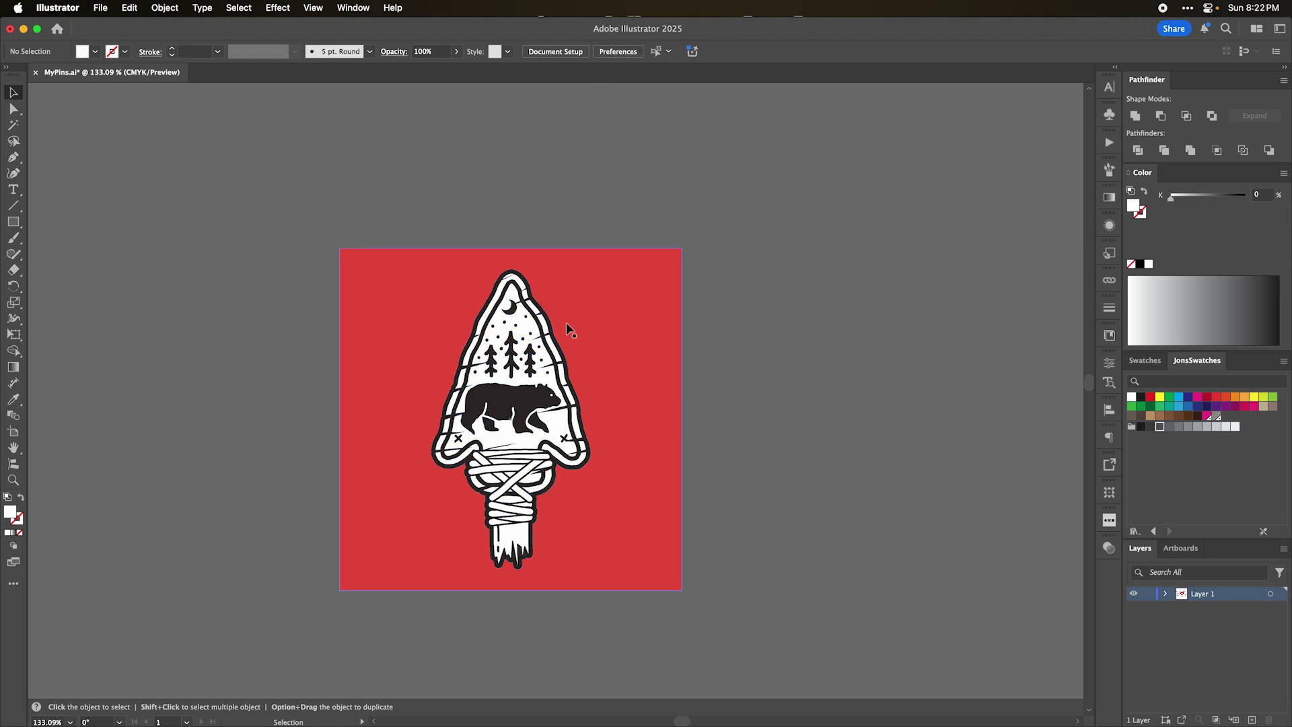
# Merge the arrowhead artwork's shapes with the Pathfinder Merge operation, checking the Expand and Expand Appearance commands beforehand.
pyautogui.click(555, 346)
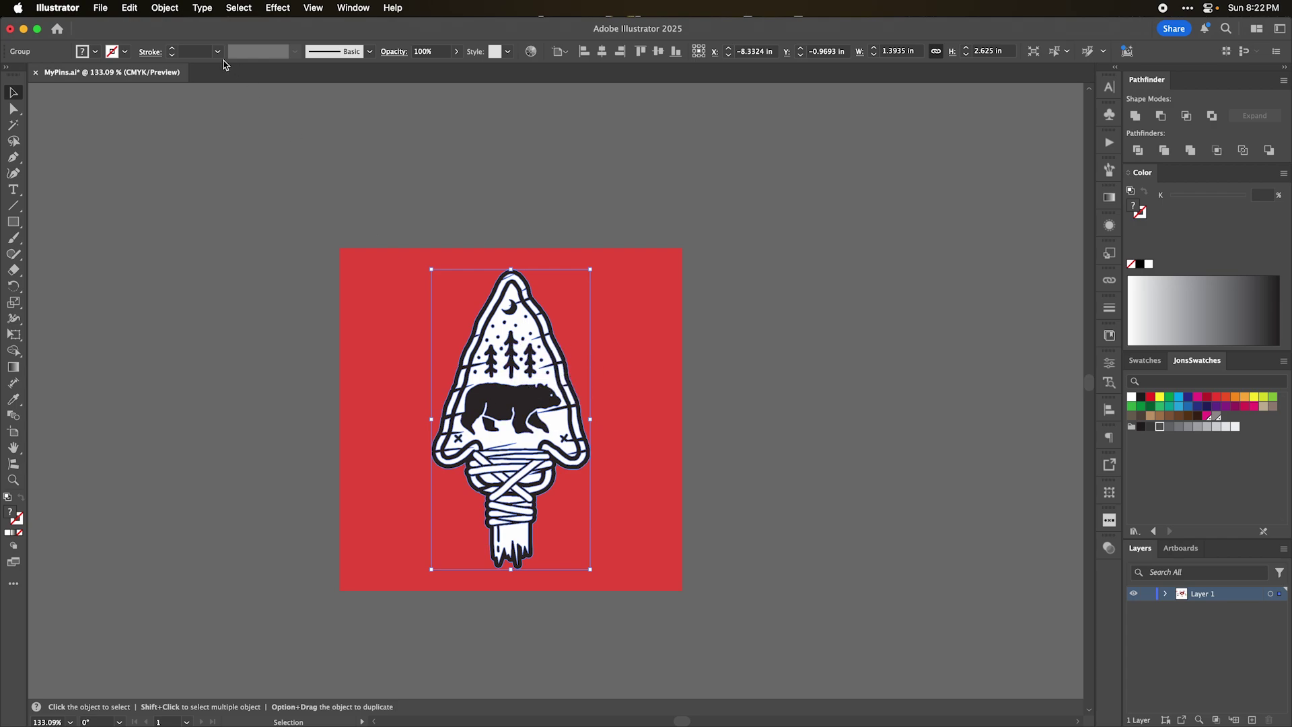
pyautogui.click(169, 10)
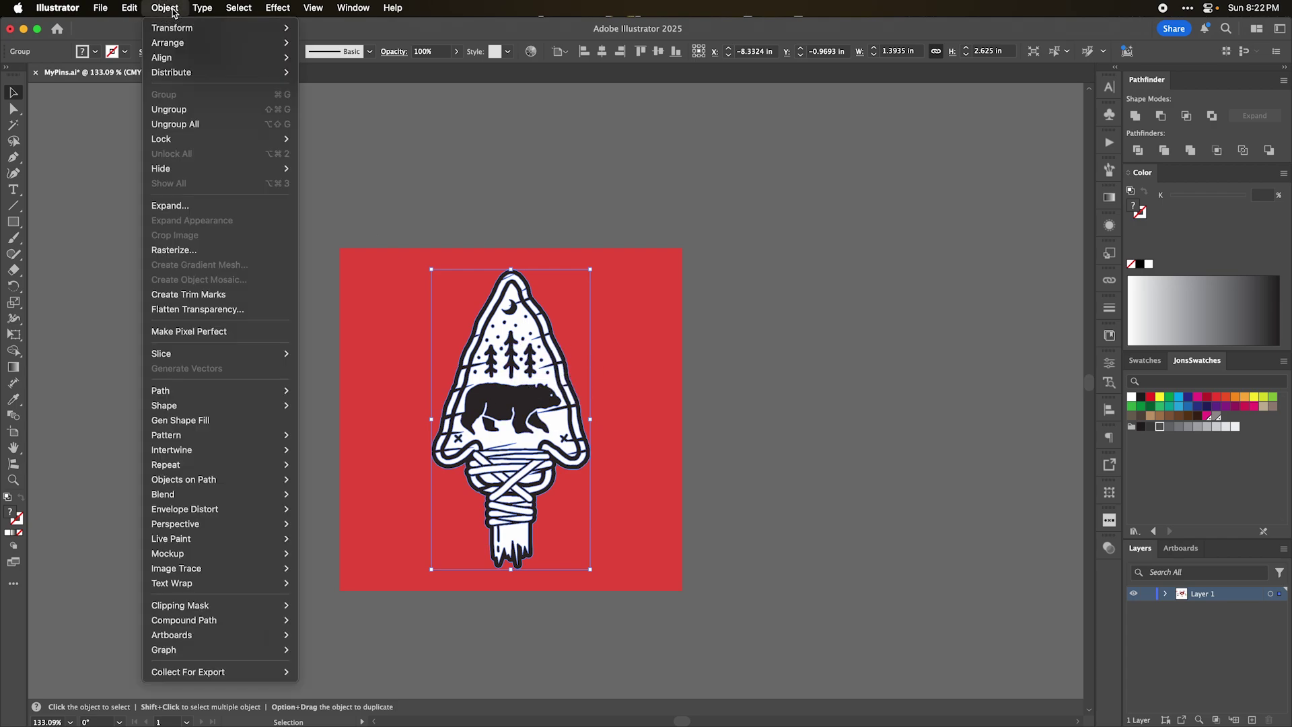
pyautogui.press('Escape')
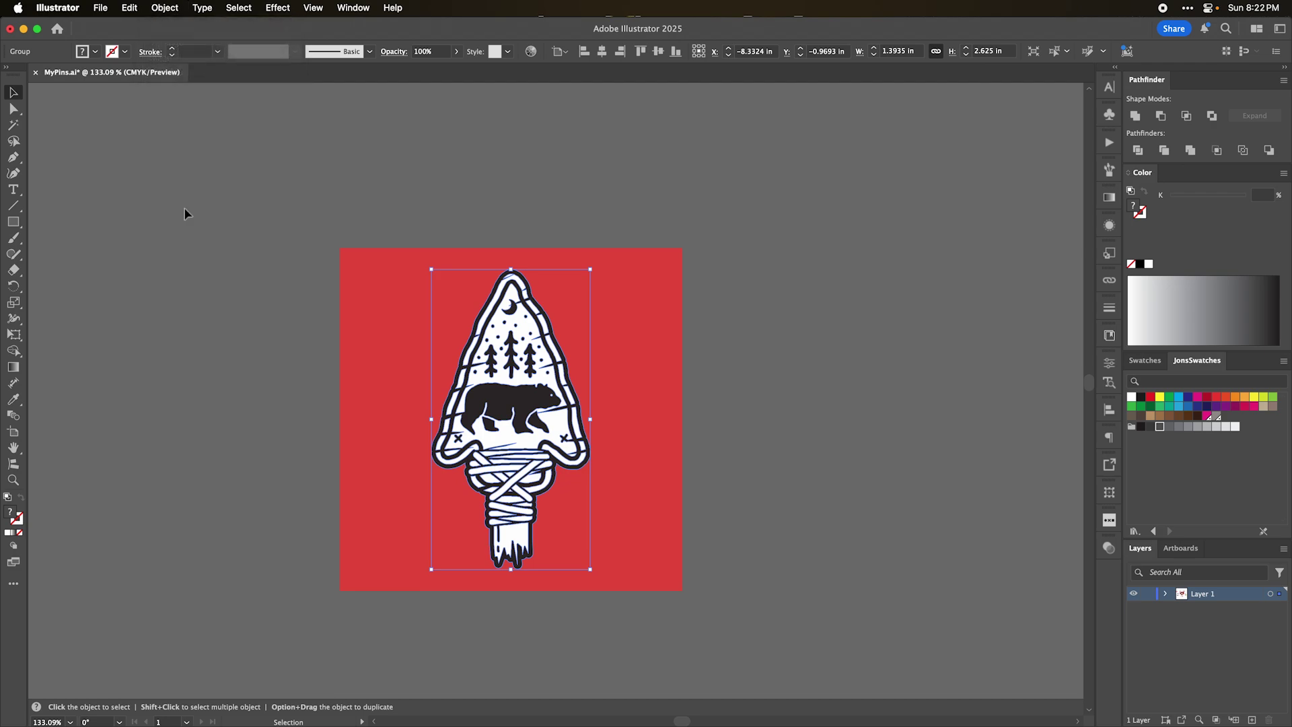
pyautogui.click(173, 12)
pyautogui.press('Escape')
pyautogui.click(165, 8)
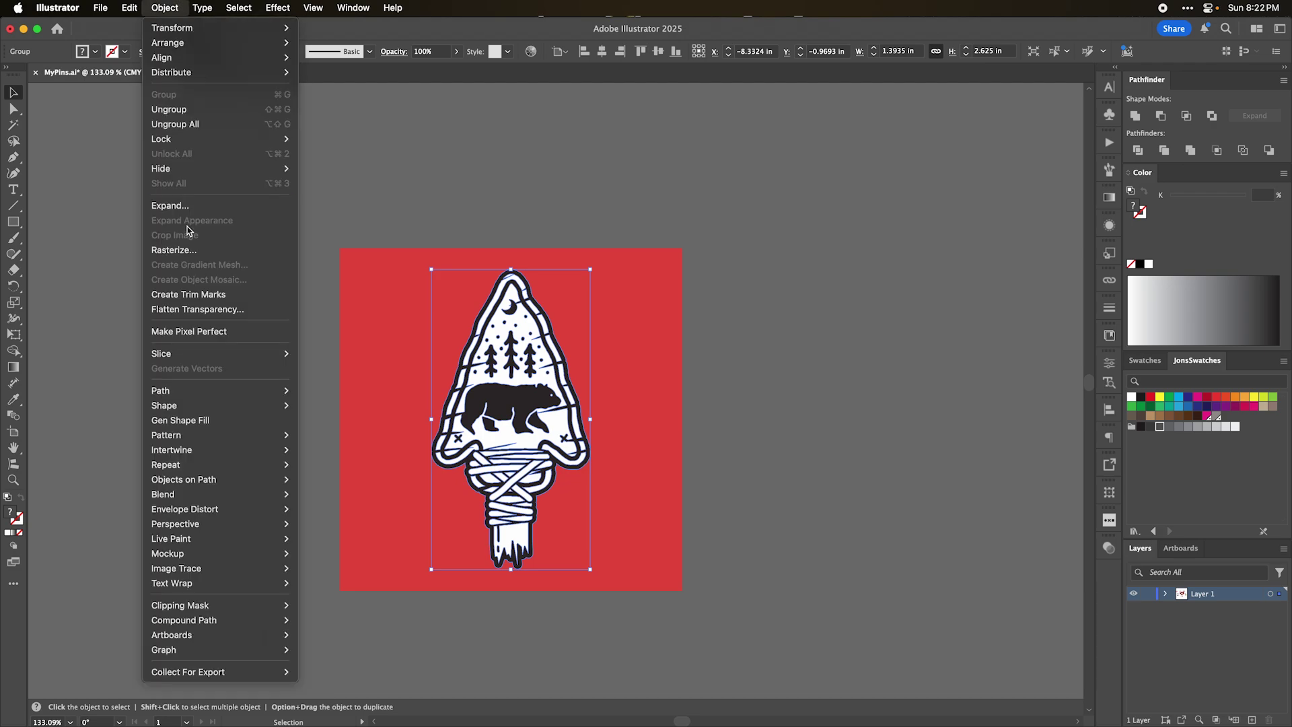
pyautogui.click(156, 6)
pyautogui.click(345, 5)
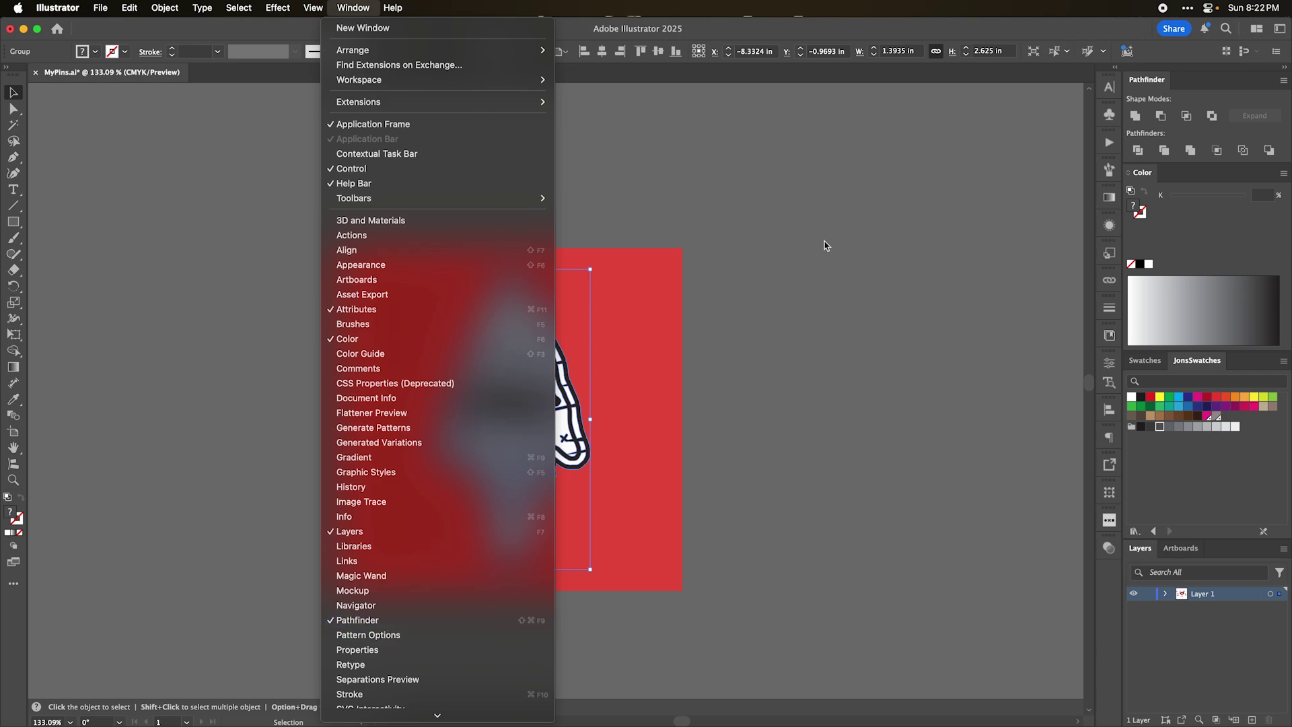
pyautogui.click(1218, 214)
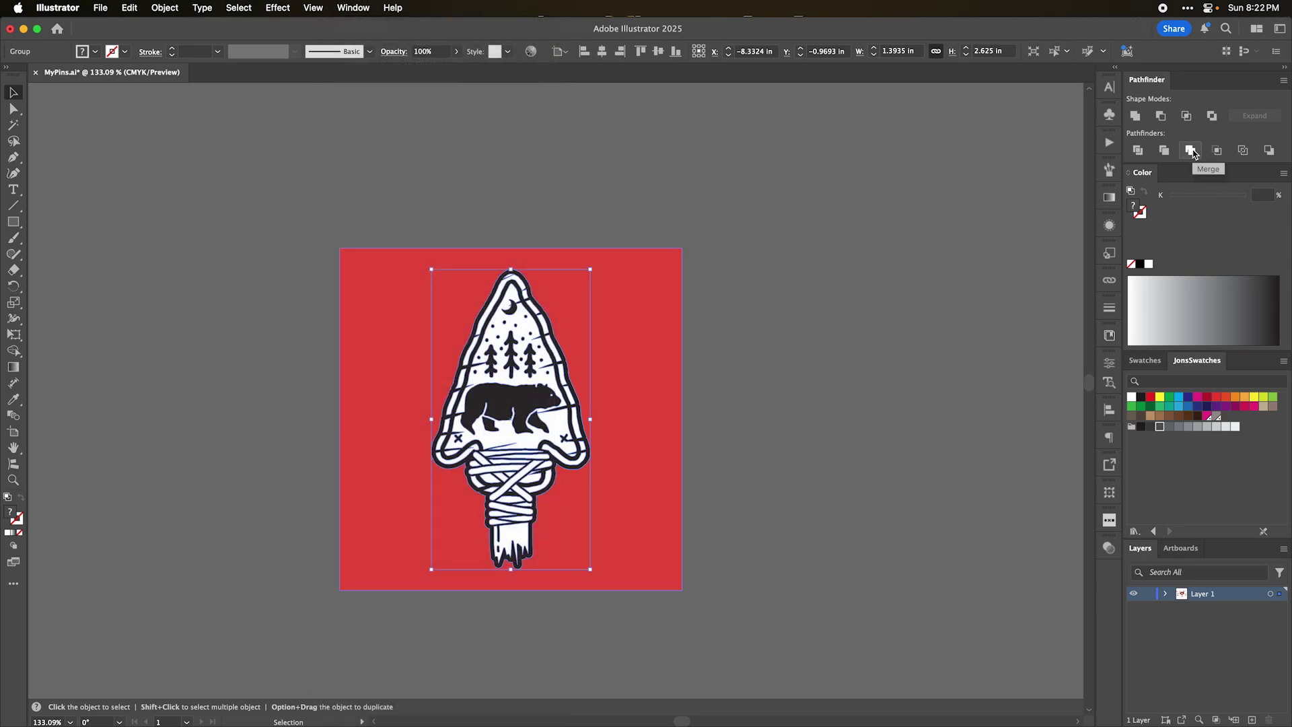
pyautogui.click(1191, 151)
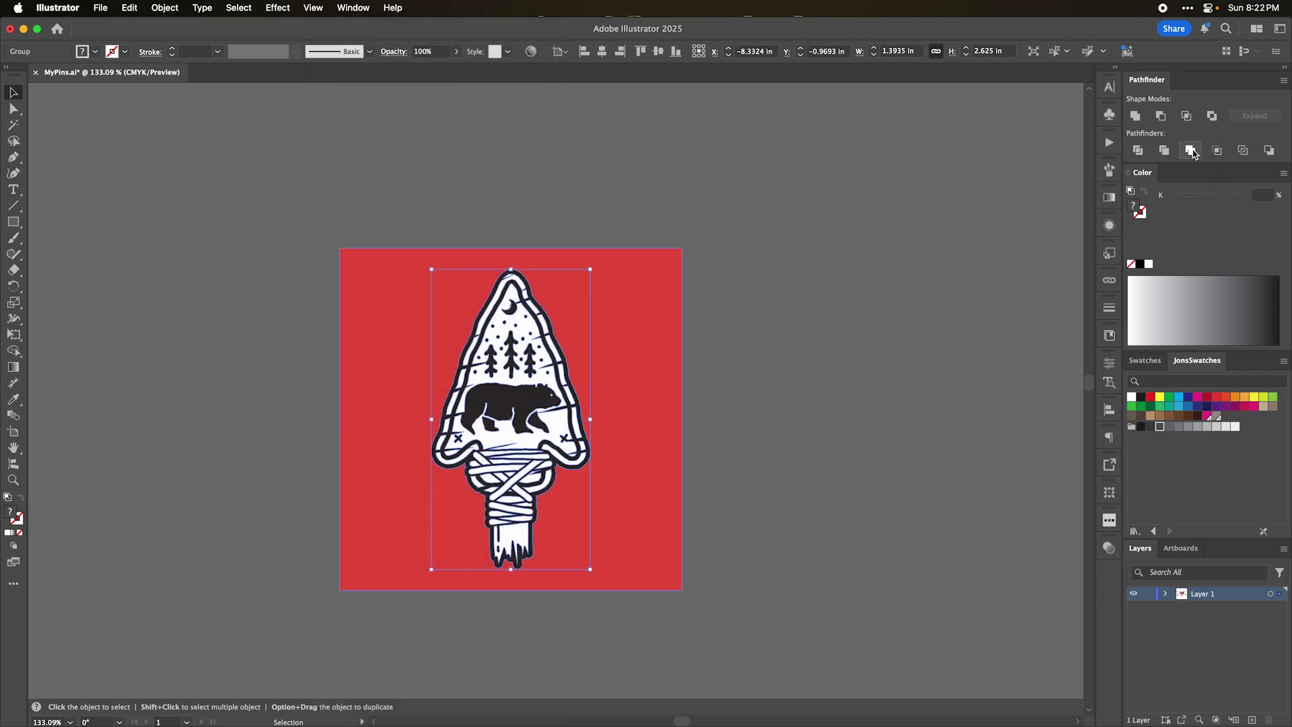
pyautogui.click(1084, 331)
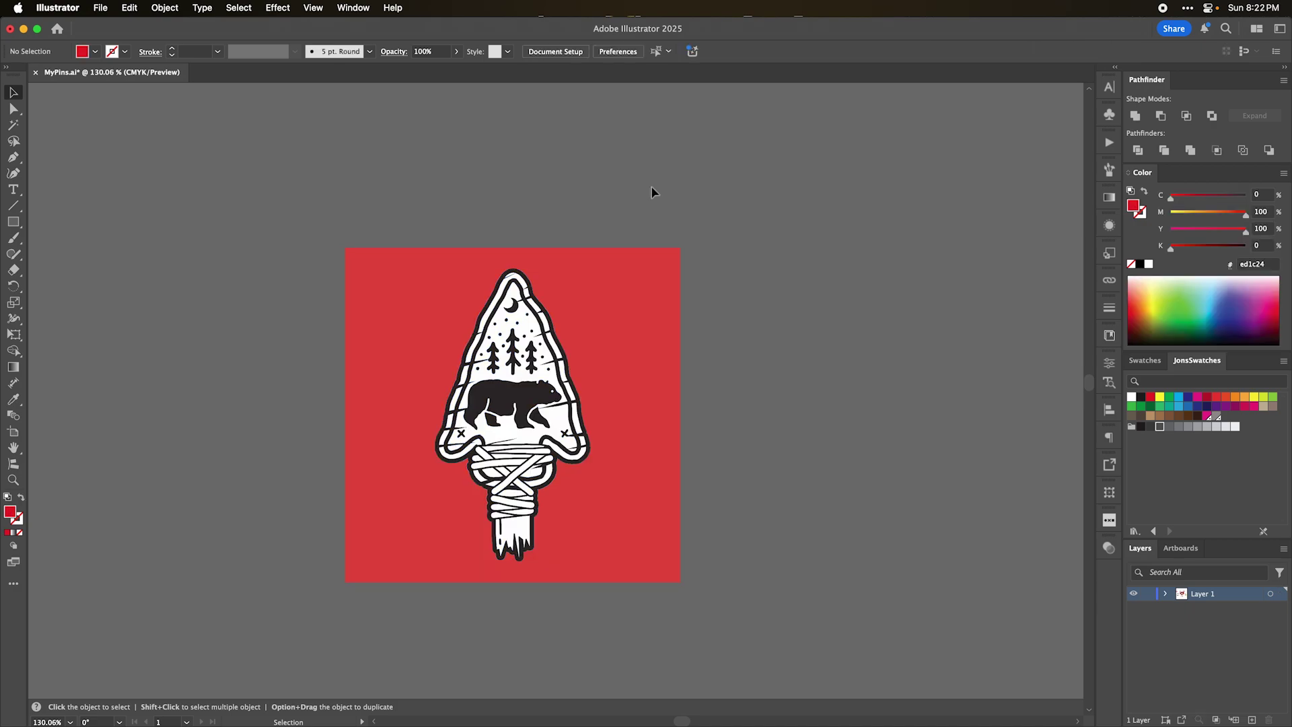
# Move the arrowhead and its red square aside and place a horizontally aligned duplicate of both next to them.
pyautogui.moveTo(445, 521); pyautogui.dragTo(233, 509)
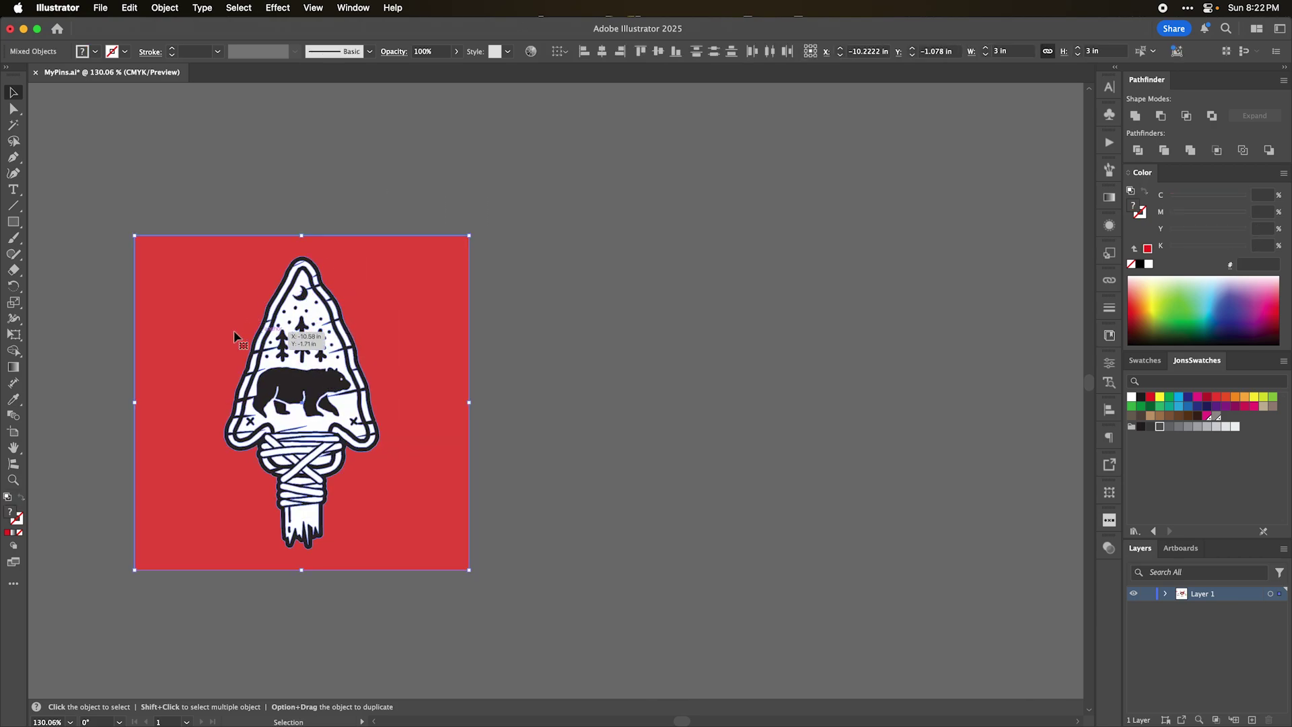
pyautogui.hotkey('alt', 'shift')
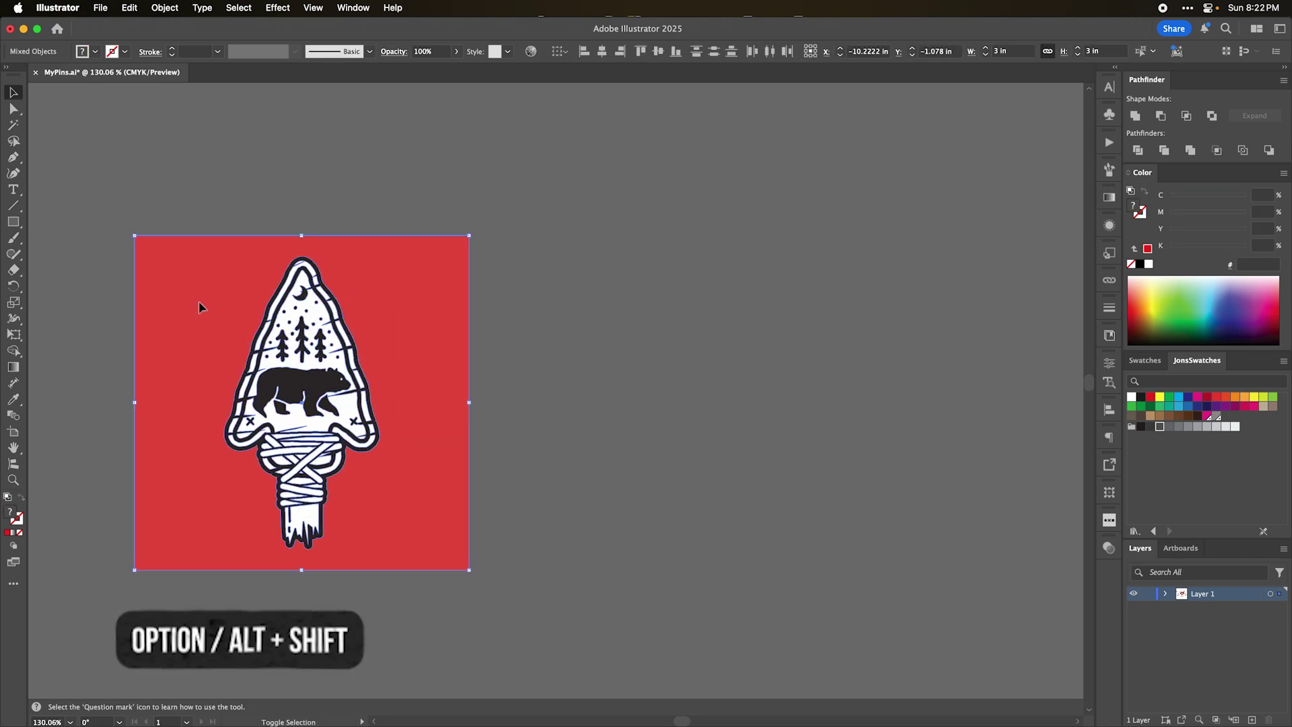
pyautogui.keyDown('shift'); pyautogui.click(412, 301); pyautogui.keyUp('shift')
pyautogui.keyDown('shift'); pyautogui.click(168, 374); pyautogui.keyUp('shift')
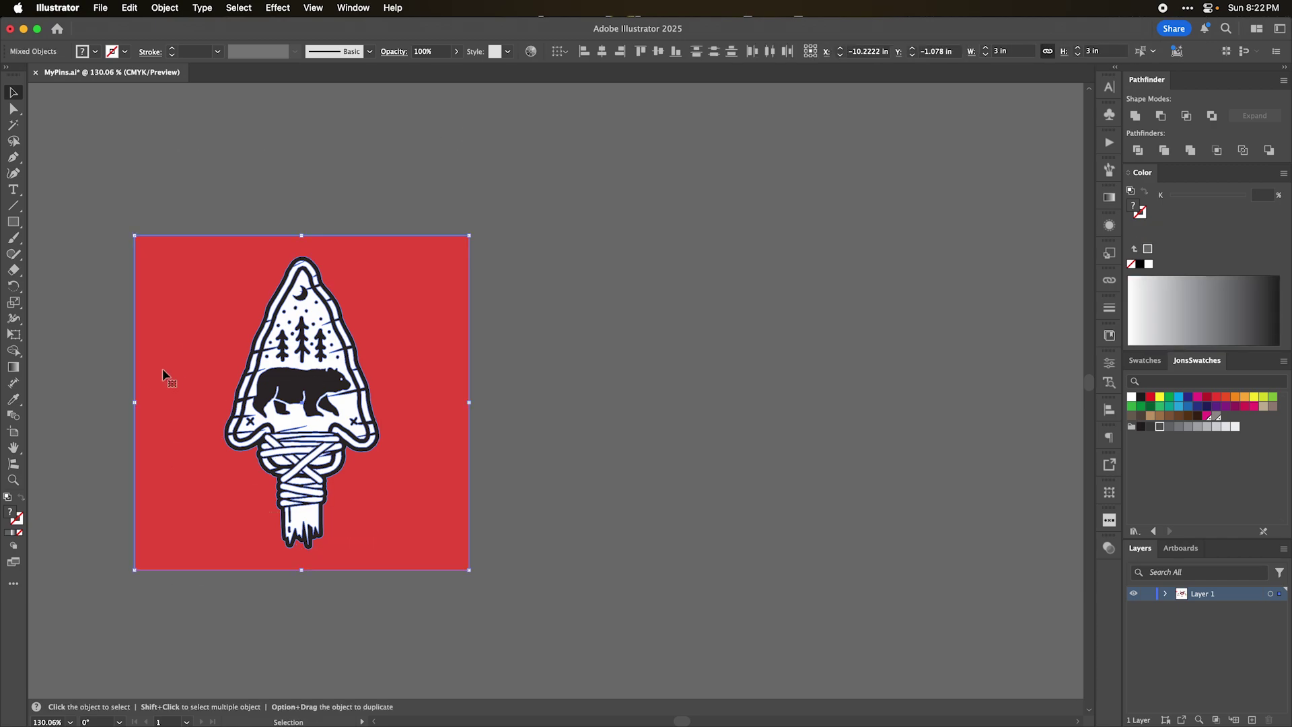
pyautogui.moveTo(168, 374); pyautogui.dragTo(536, 340)
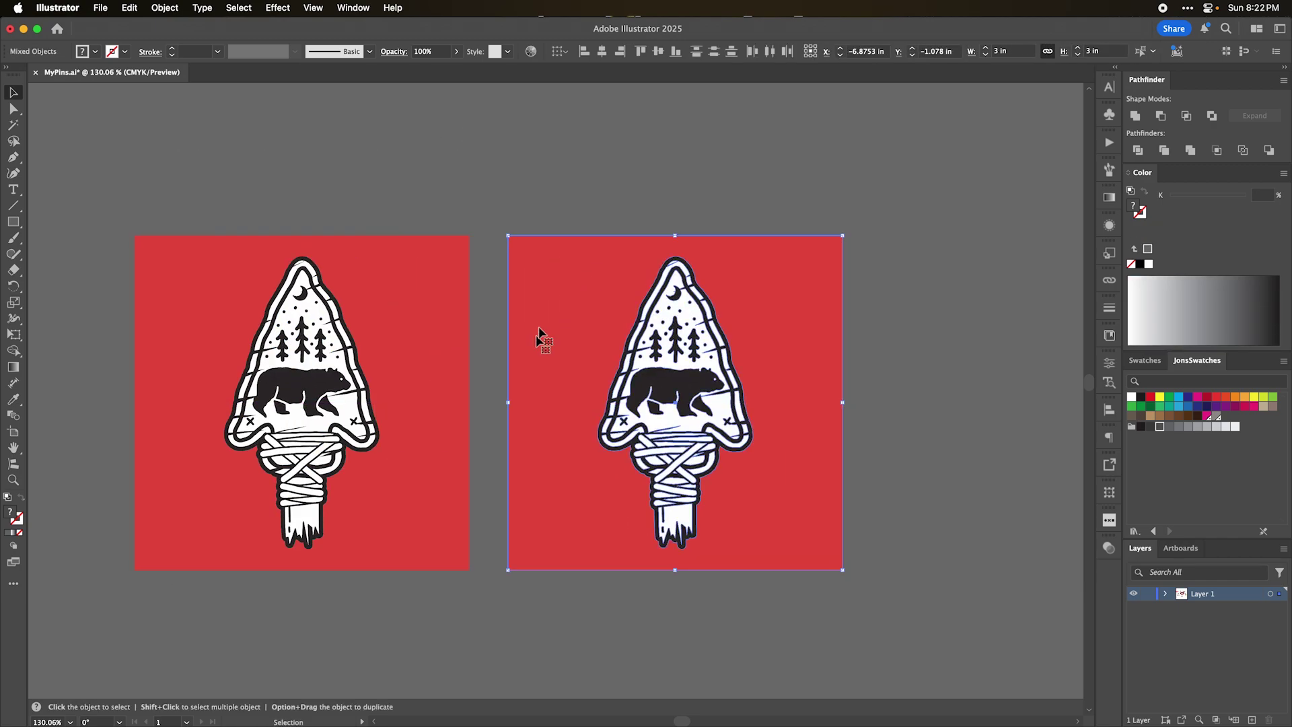
pyautogui.click(612, 177)
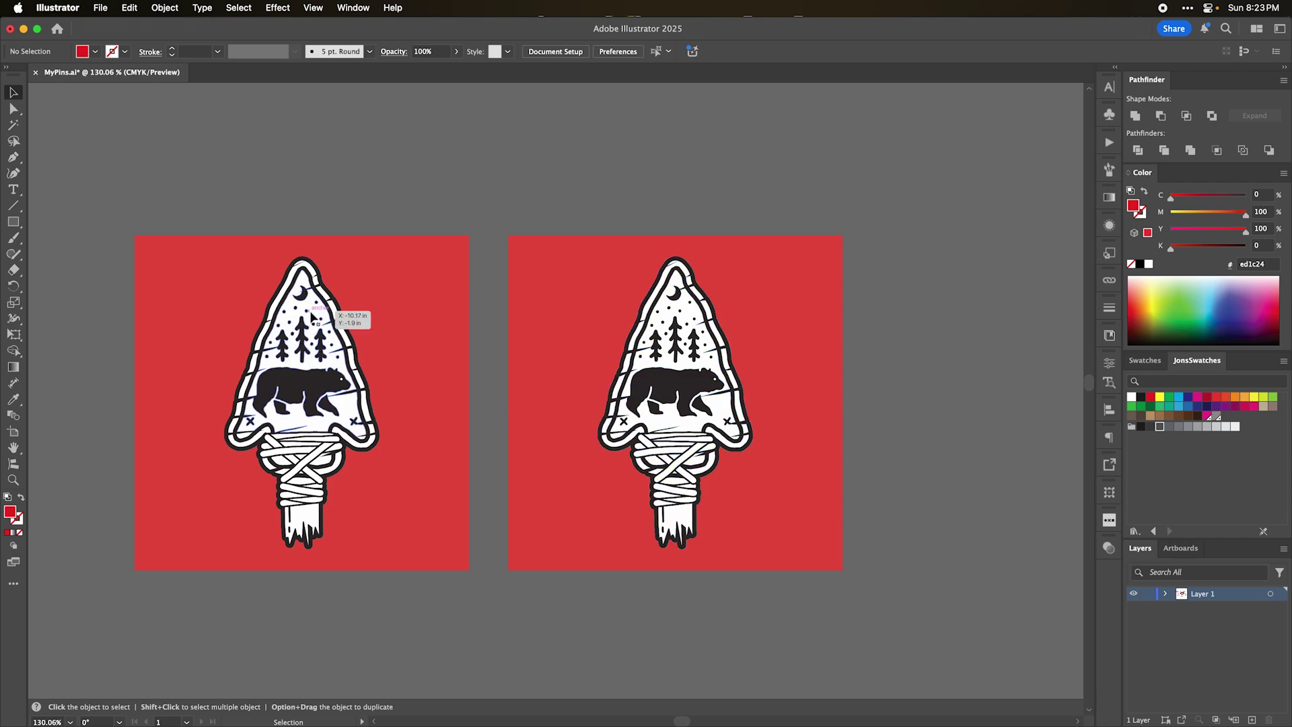
# Isolate the original arrowhead group for editing, leaving its duplicate outside the isolation.
pyautogui.click(303, 330)
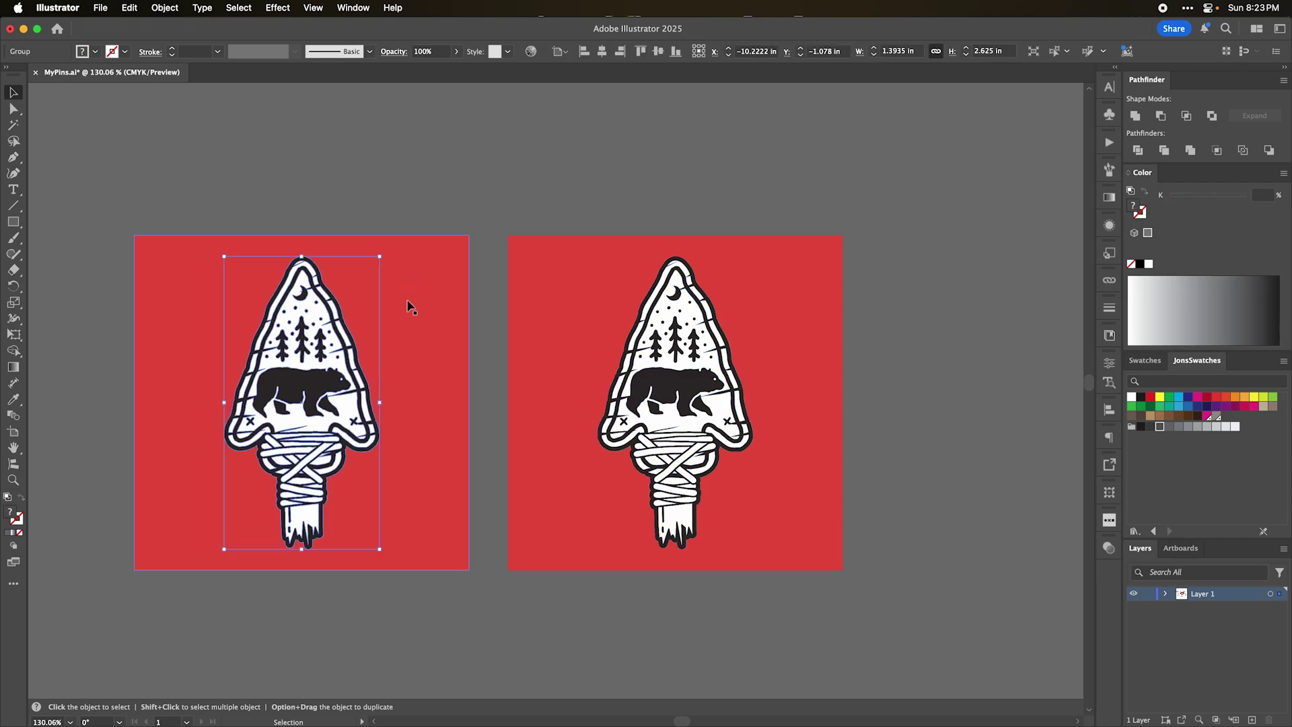
pyautogui.doubleClick(316, 315)
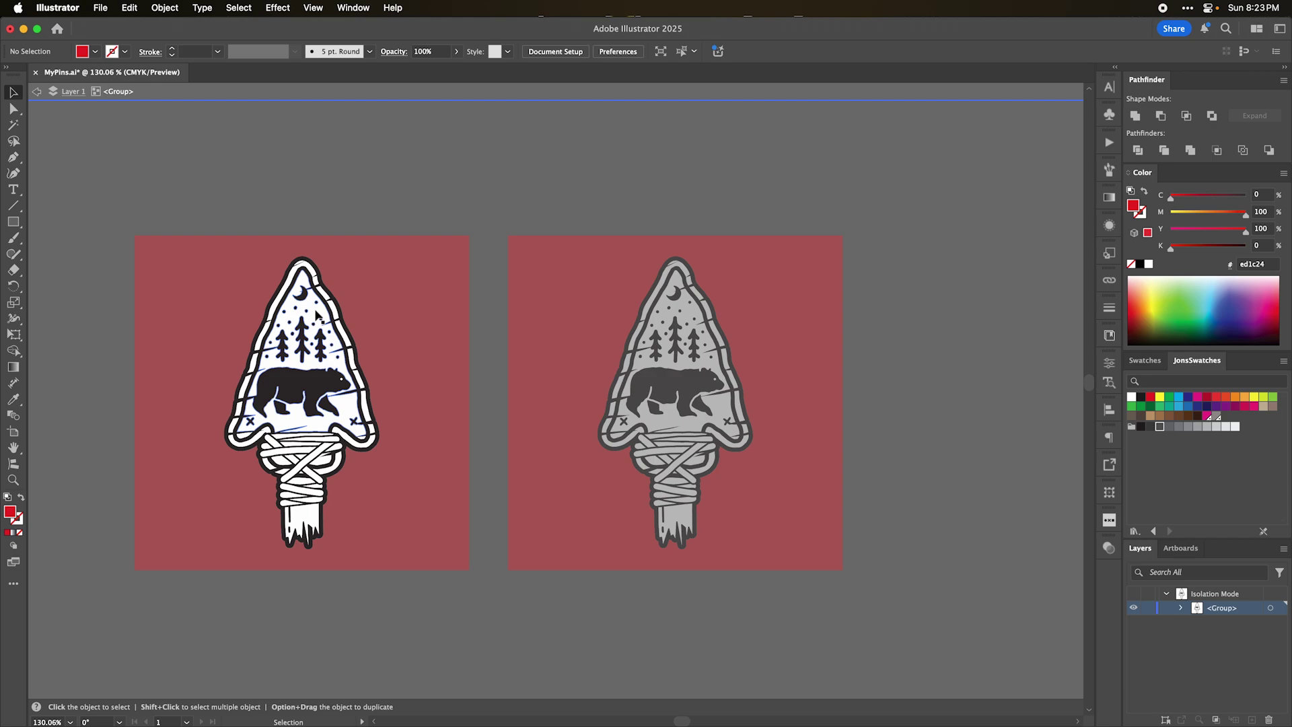
pyautogui.scroll(3, 316, 315)
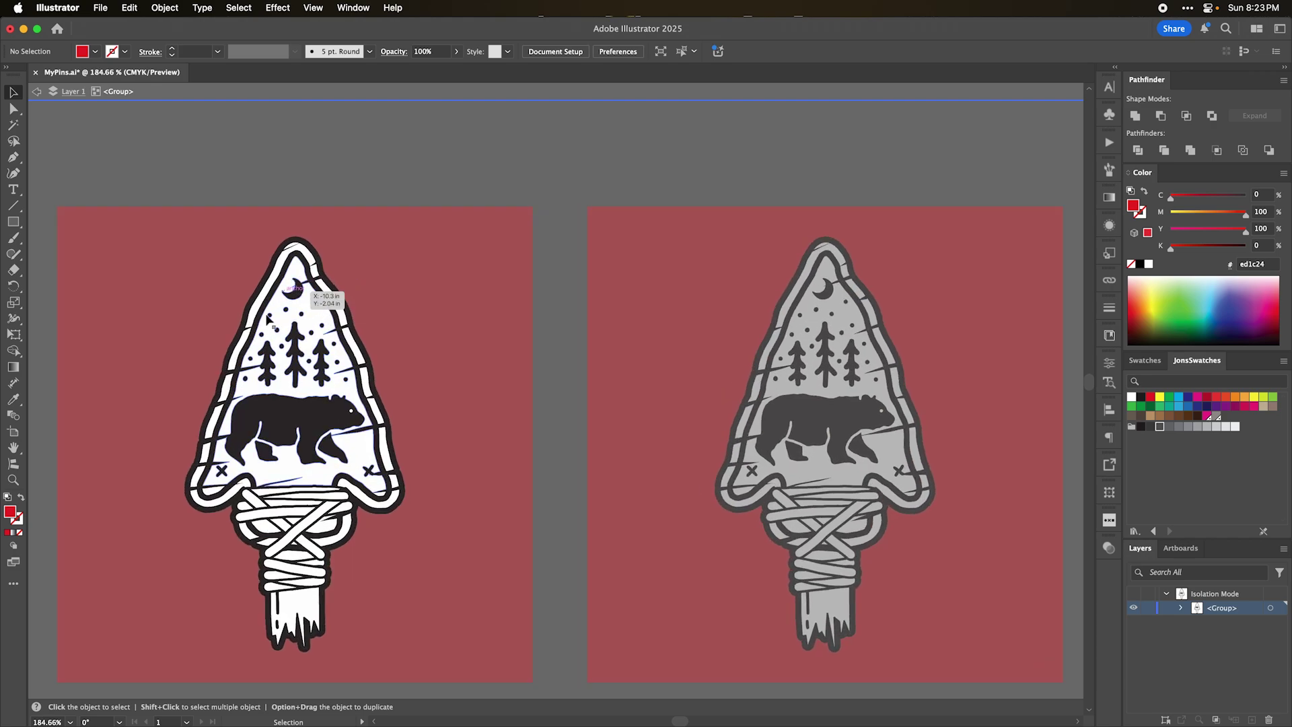
# Select all white shapes in the isolated arrowhead with the Magic Wand, delete them and undo the deletion.
pyautogui.press('y')
pyautogui.click(292, 471)
pyautogui.press('Delete')
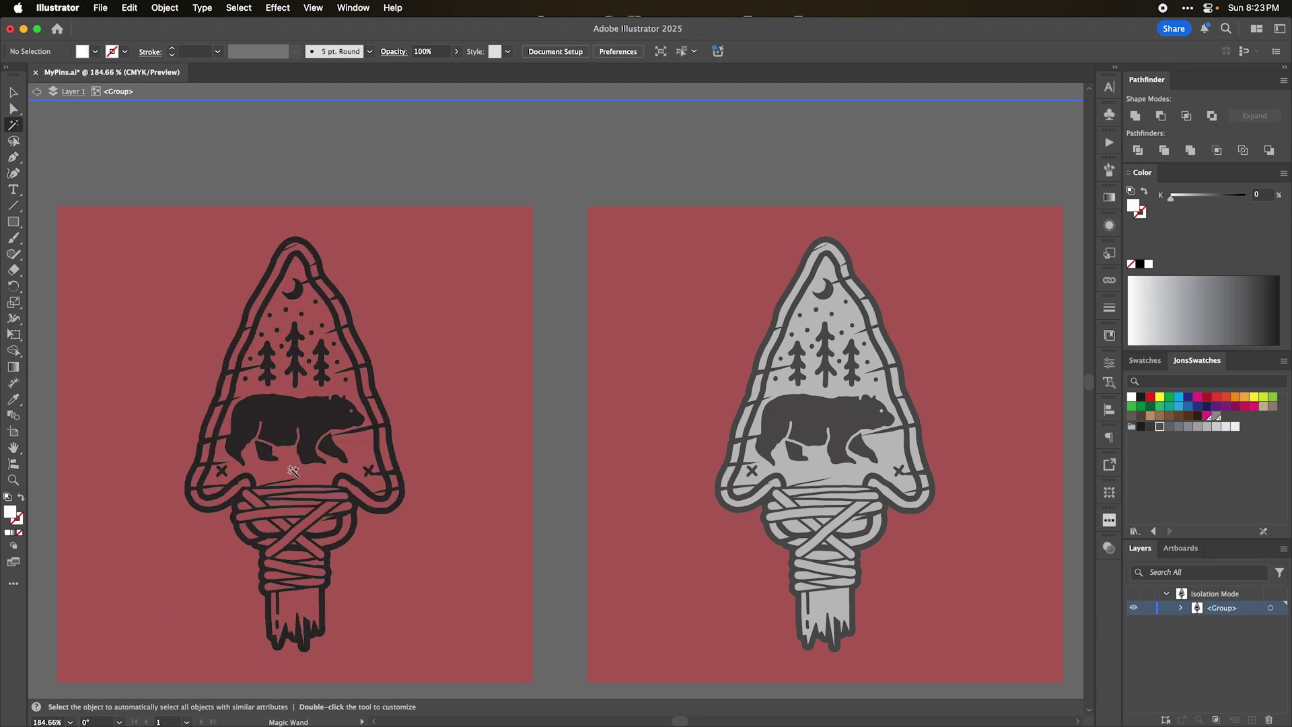
pyautogui.press('super+z')
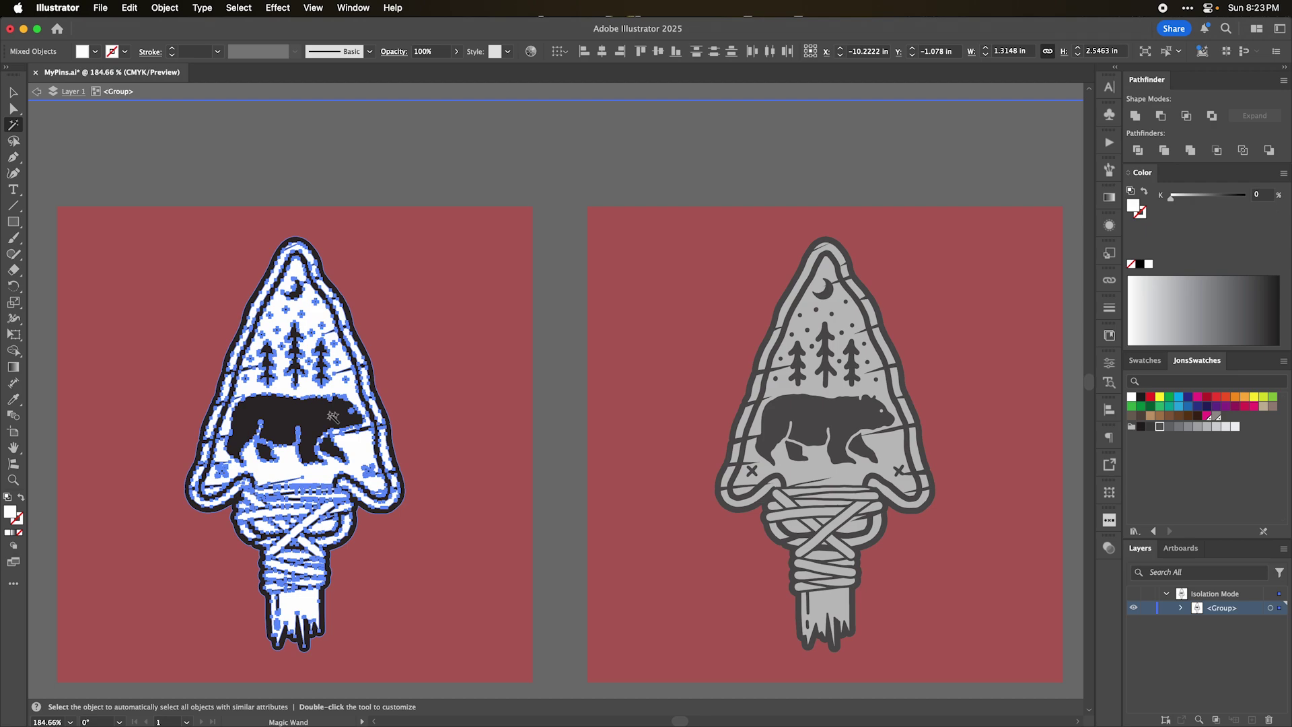
# Select all black shapes in the isolated arrowhead with the Magic Wand and cut them to the clipboard.
pyautogui.keyDown('shift'); pyautogui.click(332, 416); pyautogui.keyUp('shift')
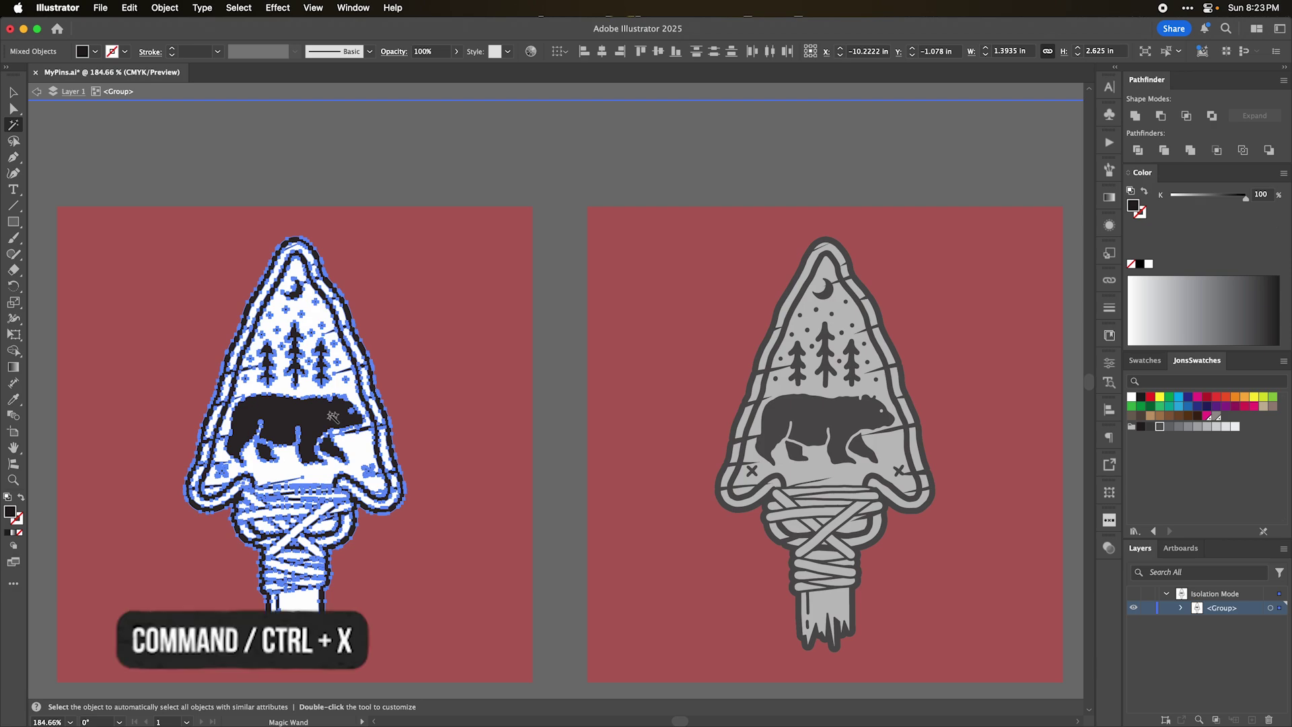
pyautogui.press('super')
pyautogui.press('super+x')
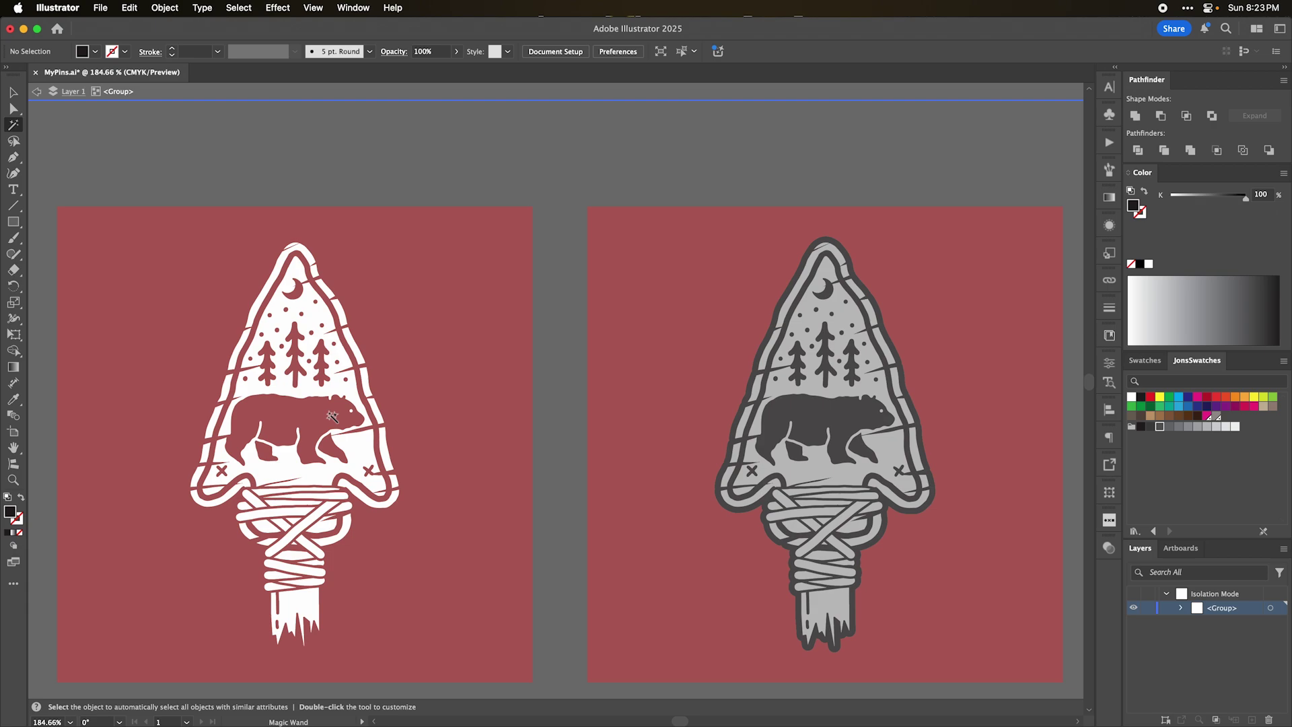
# Replace the remaining white shapes with the cut black outline pasted in place, and leave isolation mode.
pyautogui.press('super+a')
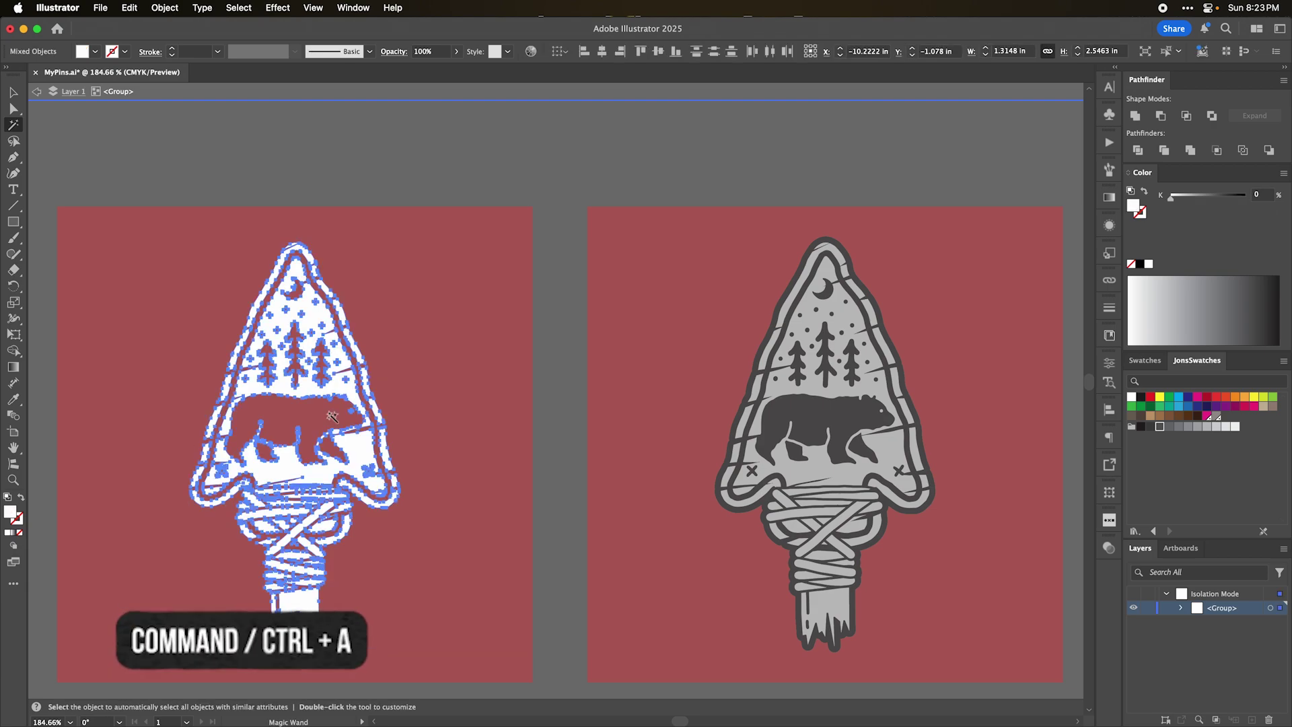
pyautogui.press('Delete')
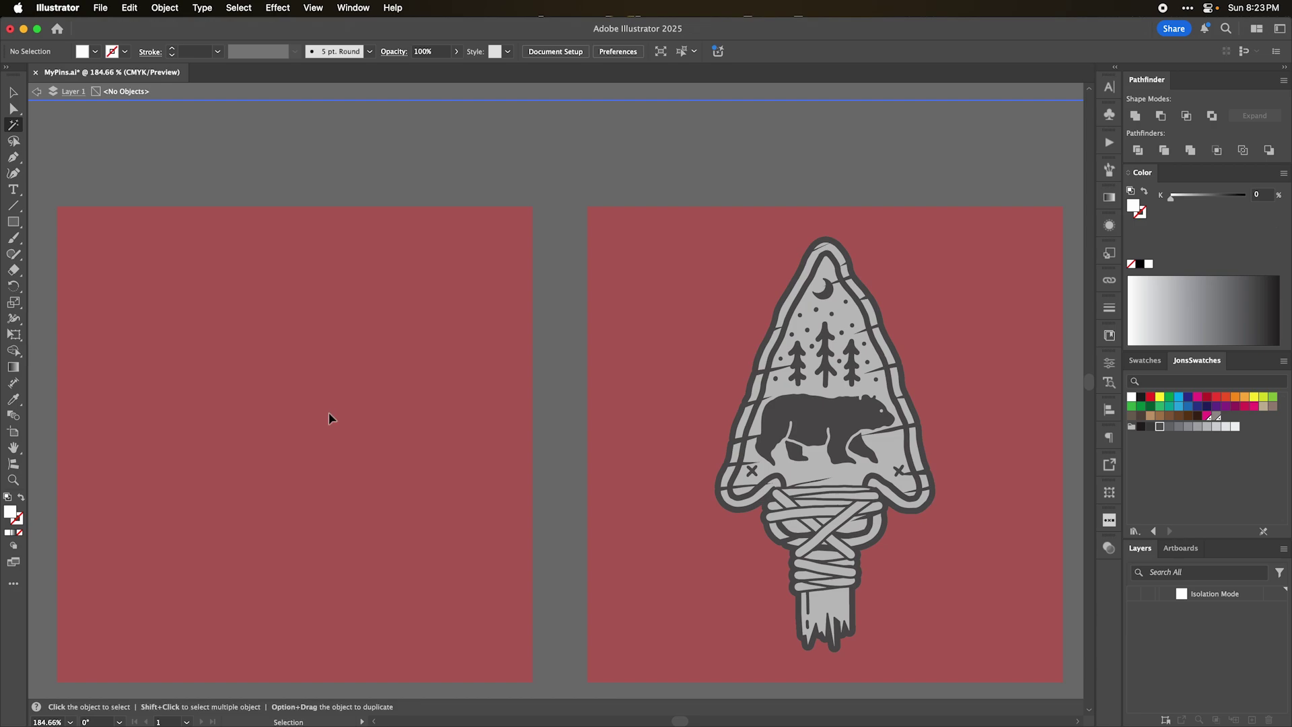
pyautogui.press('super+f')
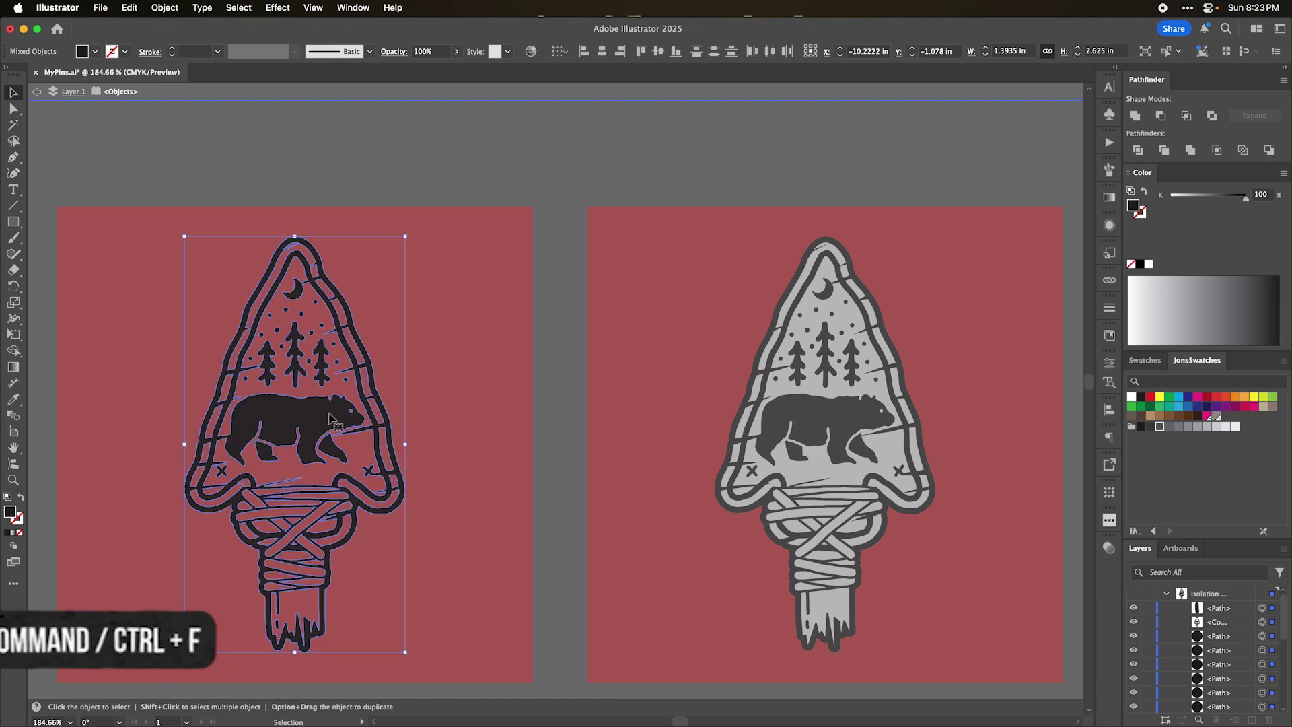
pyautogui.click(479, 414)
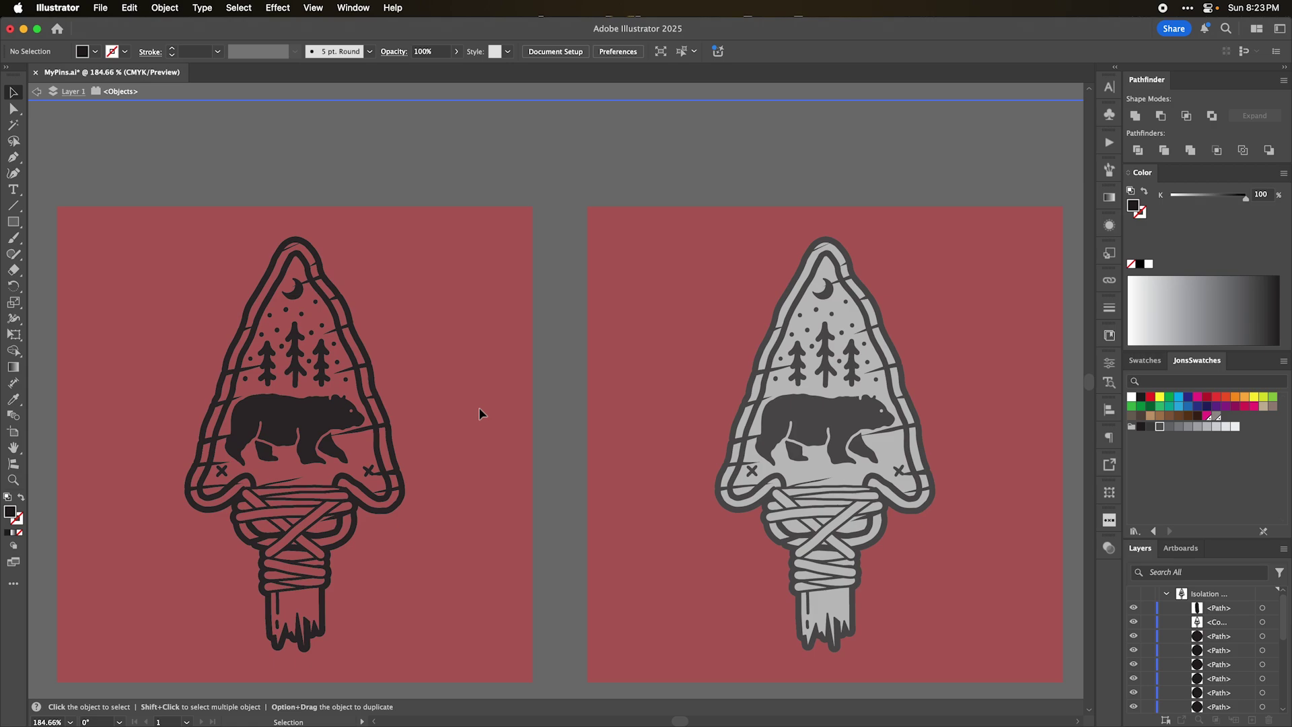
pyautogui.doubleClick(478, 413)
# Isolate the duplicate arrowhead, delete all its black shapes with the Magic Wand so only the white fill is kept, and exit isolation.
pyautogui.hscroll(5, 479, 413)
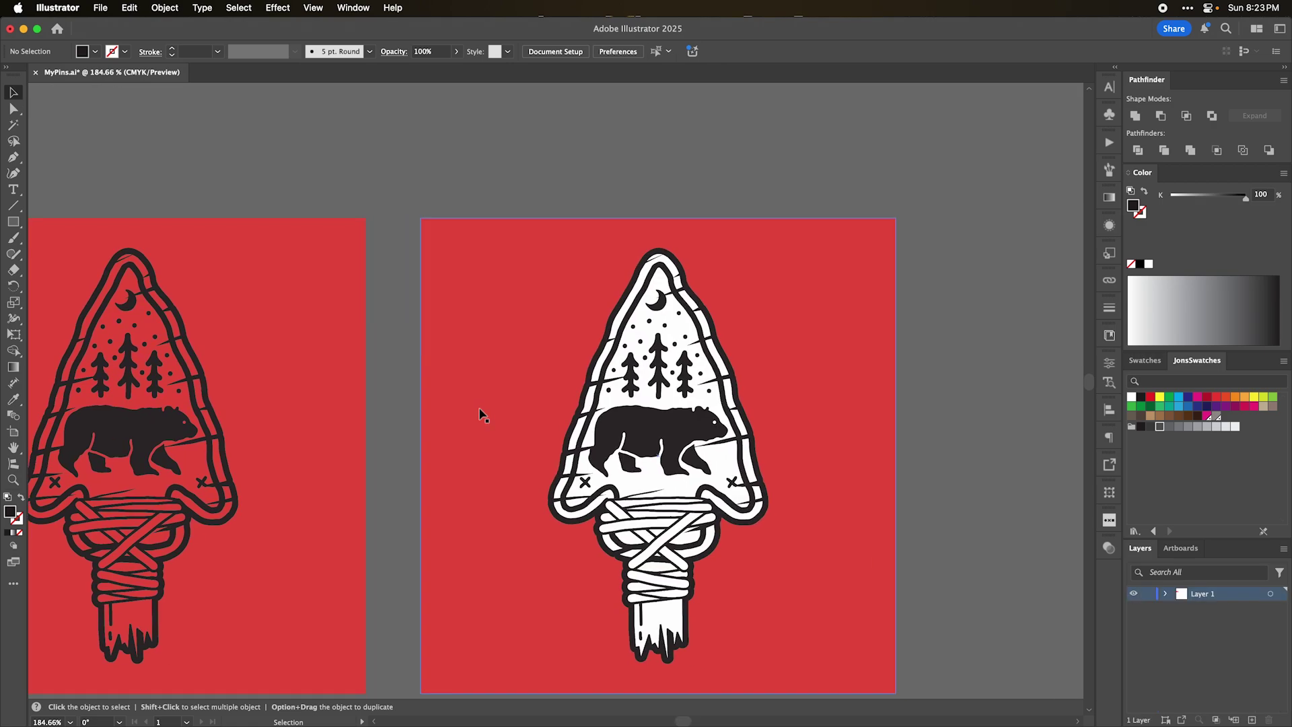
pyautogui.click(690, 430)
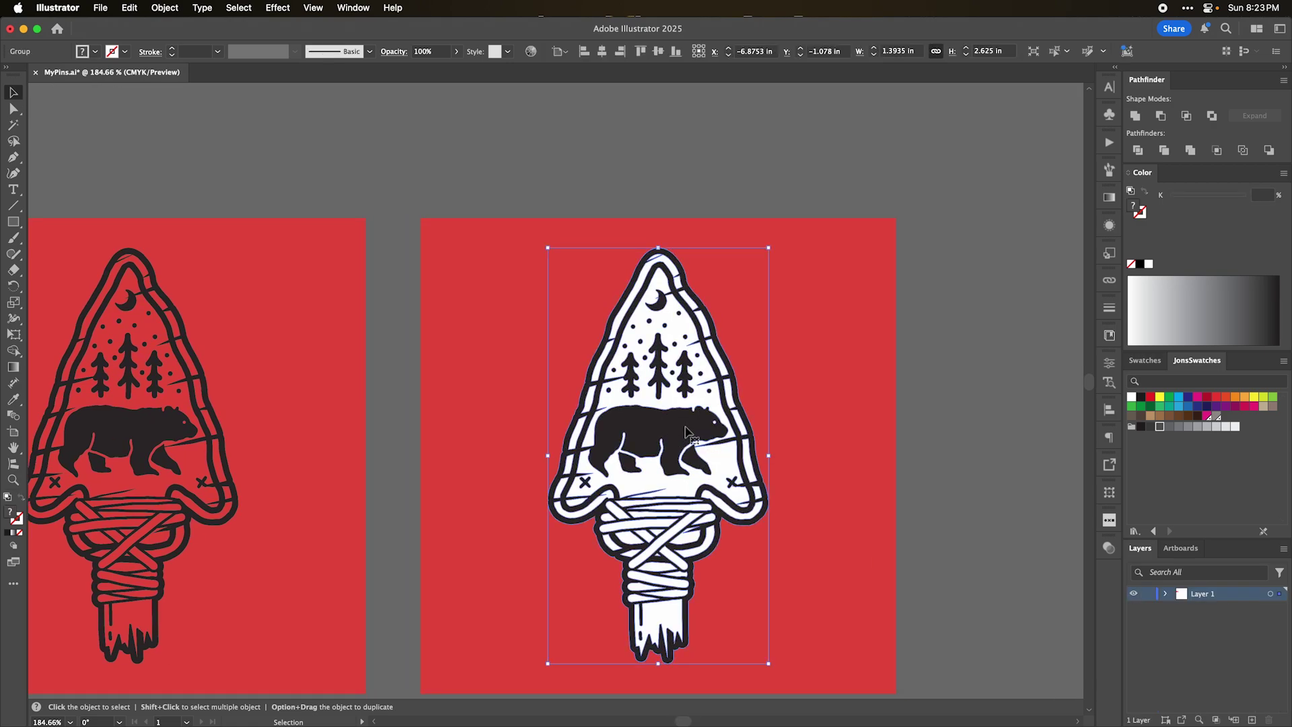
pyautogui.doubleClick(690, 430)
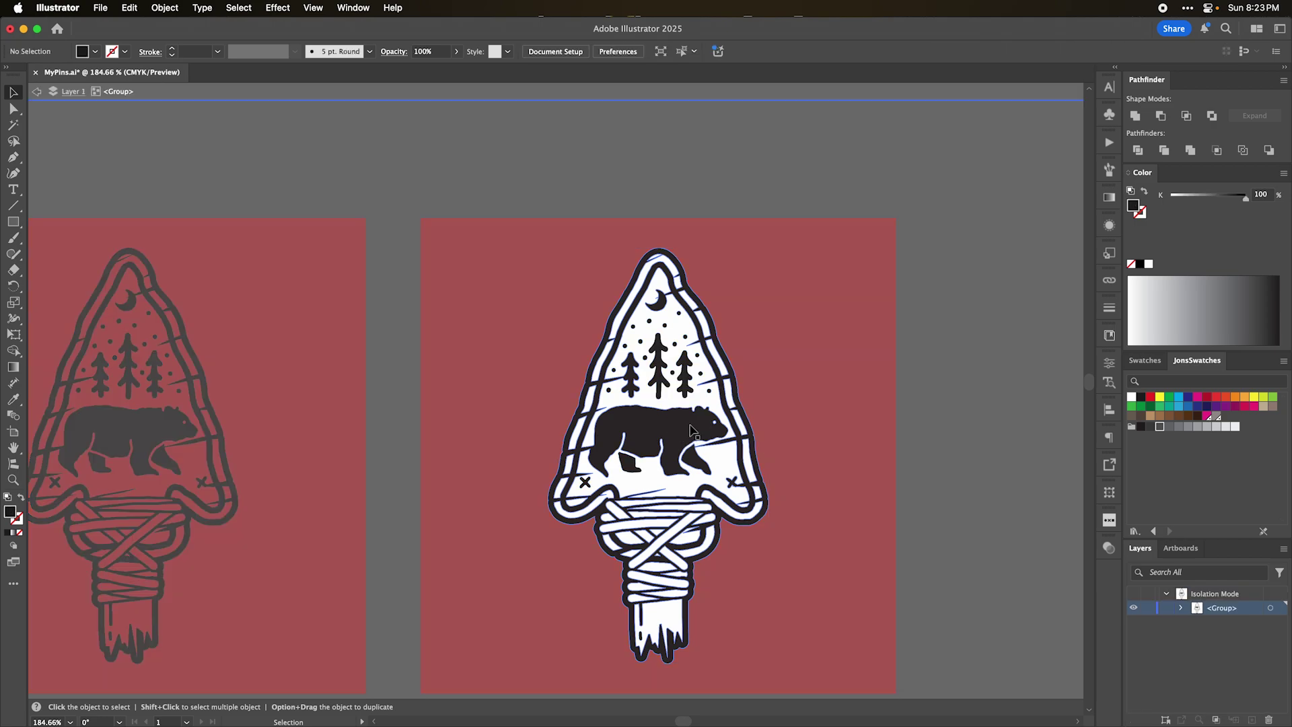
pyautogui.press('y')
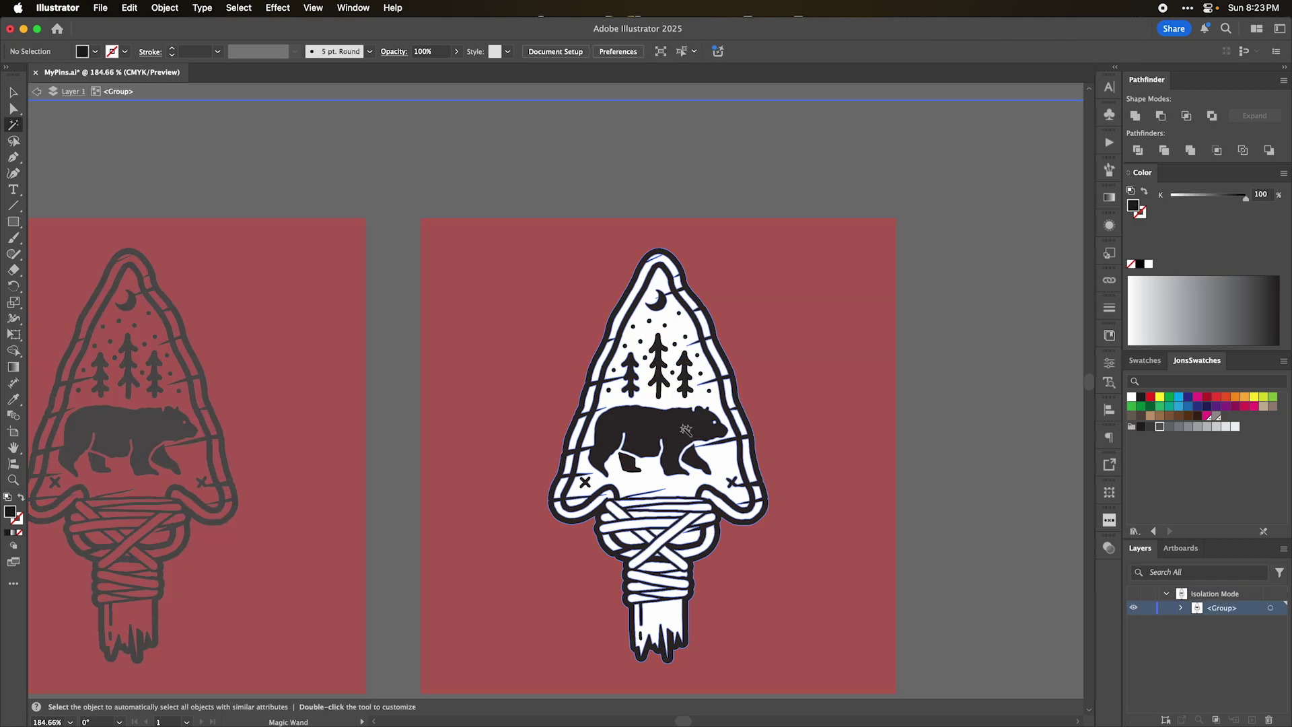
pyautogui.press('y')
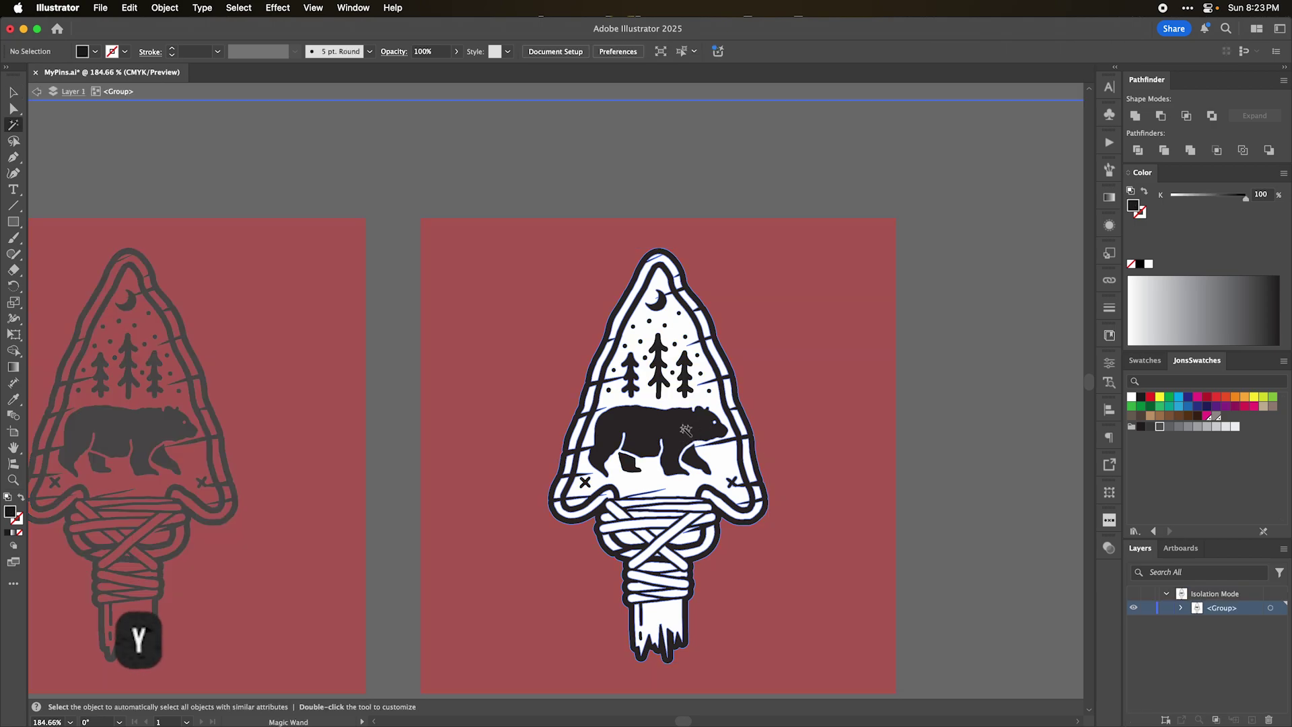
pyautogui.click(684, 428)
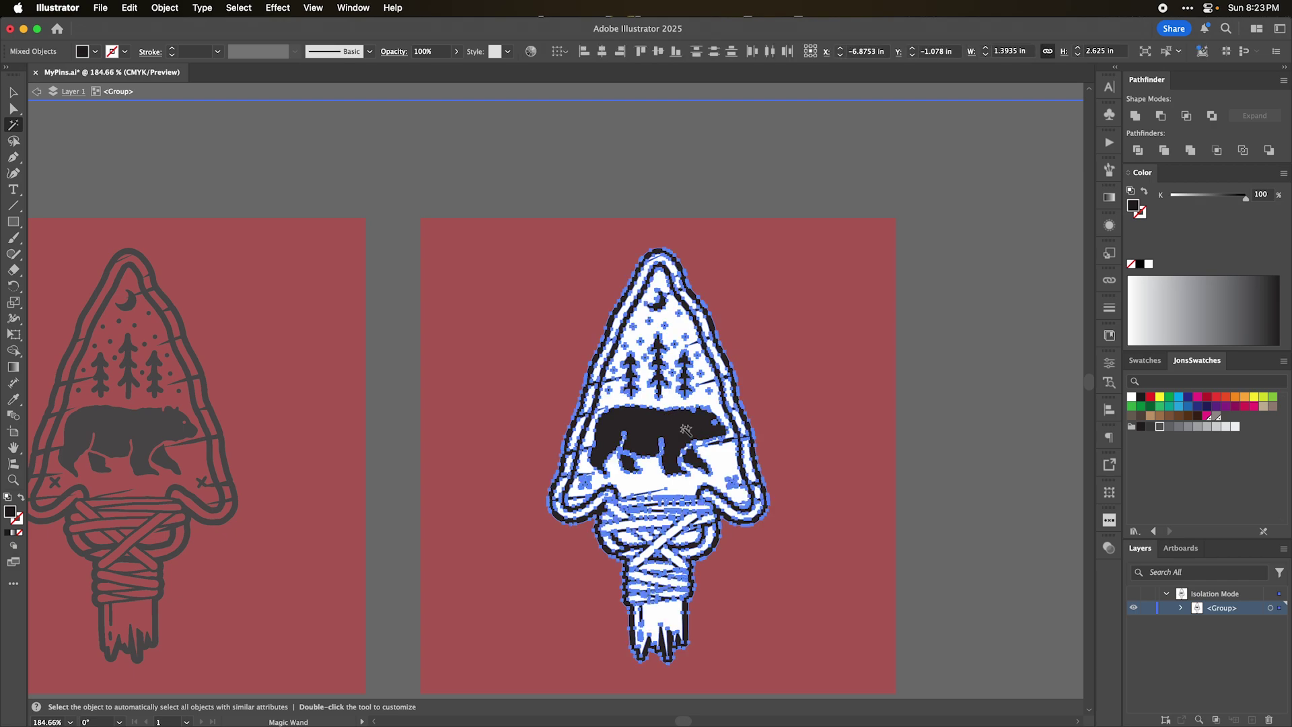
pyautogui.press('Delete')
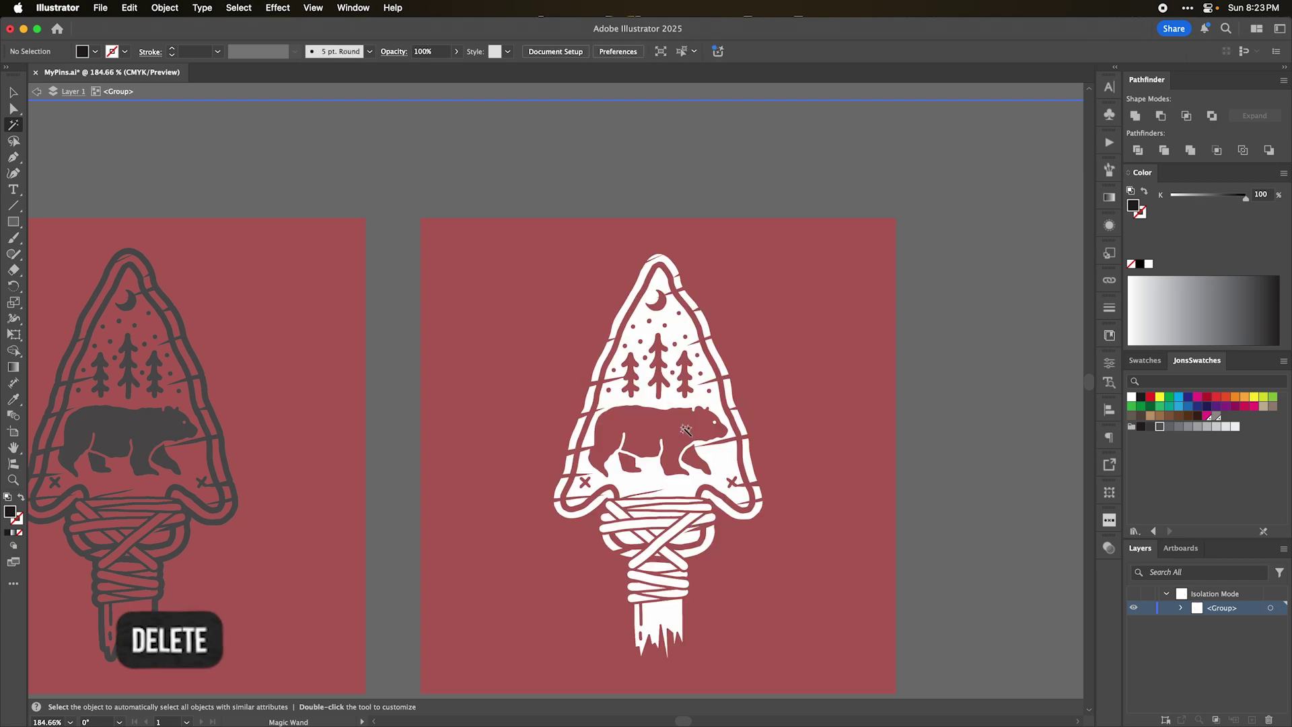
pyautogui.press('v')
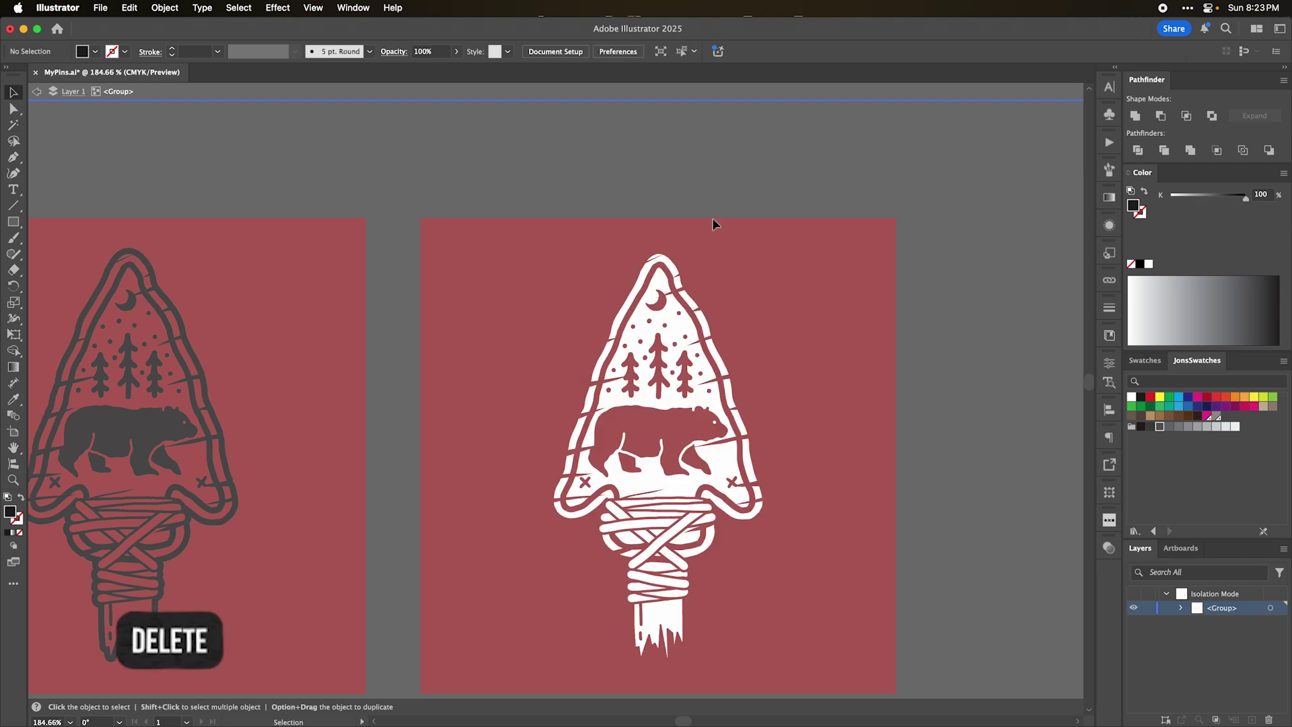
pyautogui.doubleClick(776, 420)
# Select both red background squares with the Direct Selection tool and set their fill to None.
pyautogui.scroll(-5, 405, 214)
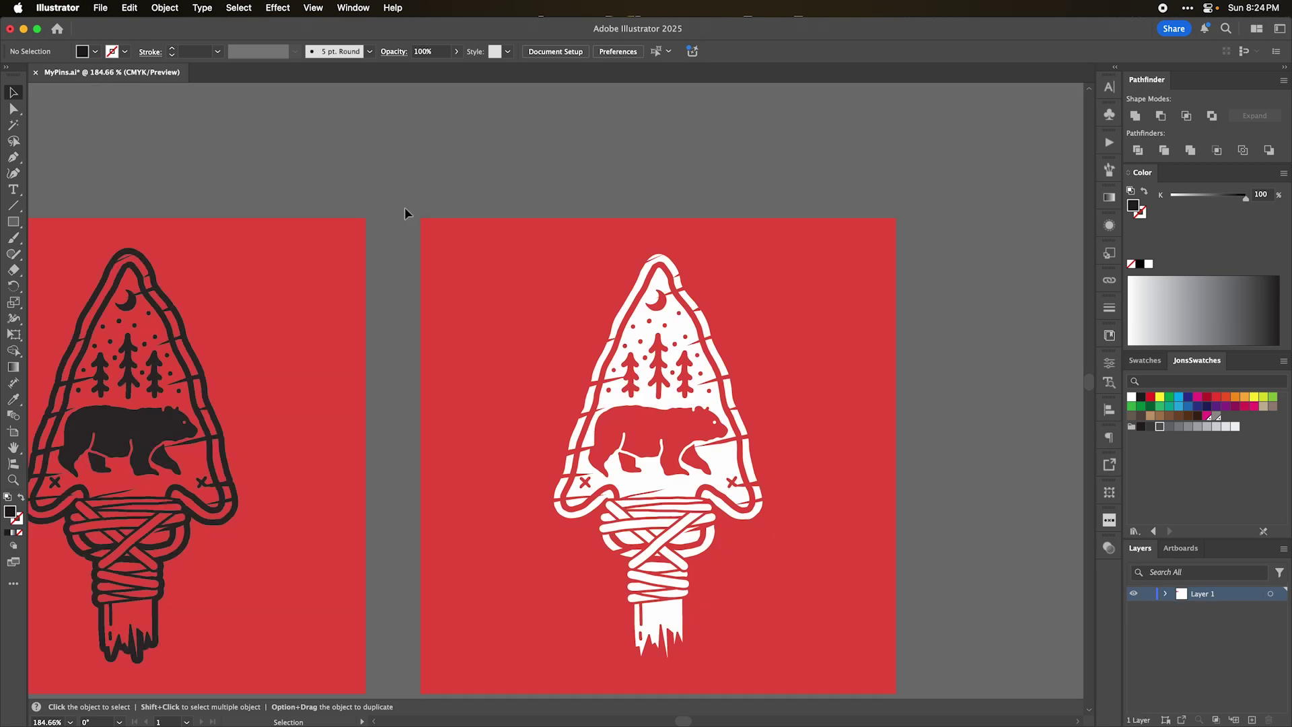
pyautogui.press('a')
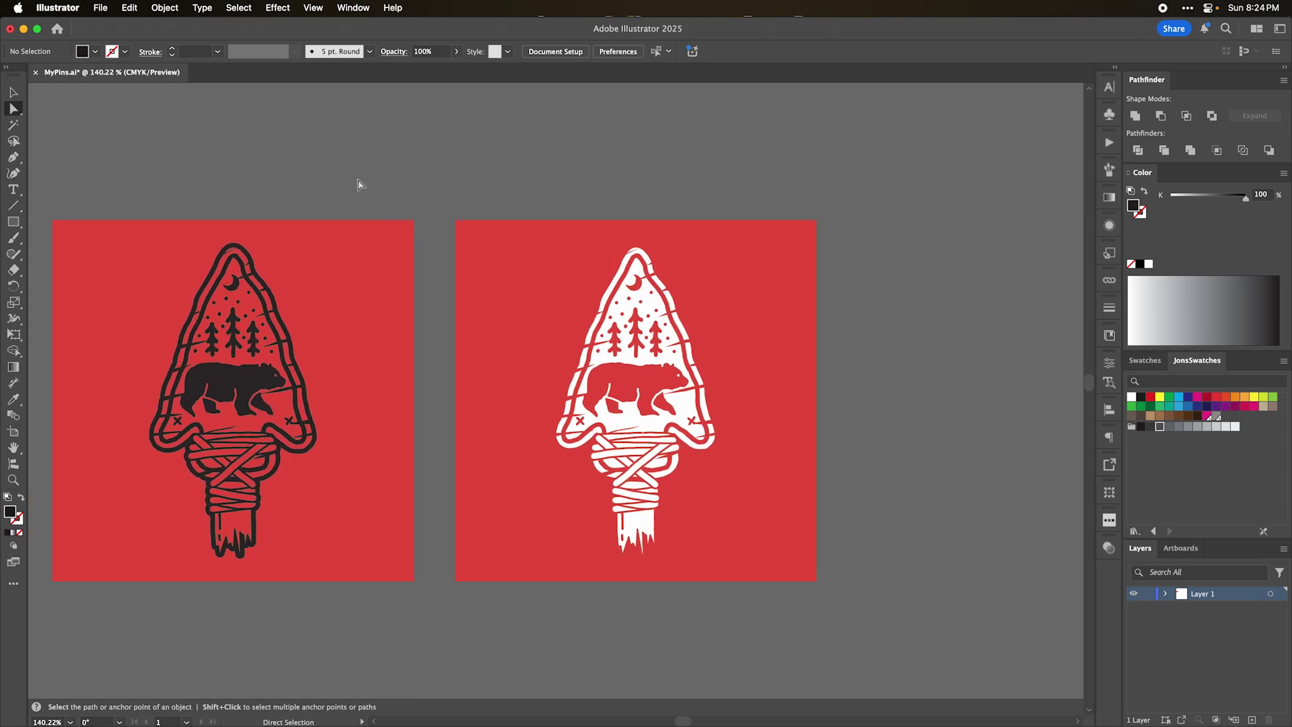
pyautogui.moveTo(358, 181); pyautogui.dragTo(525, 289)
pyautogui.press('a')
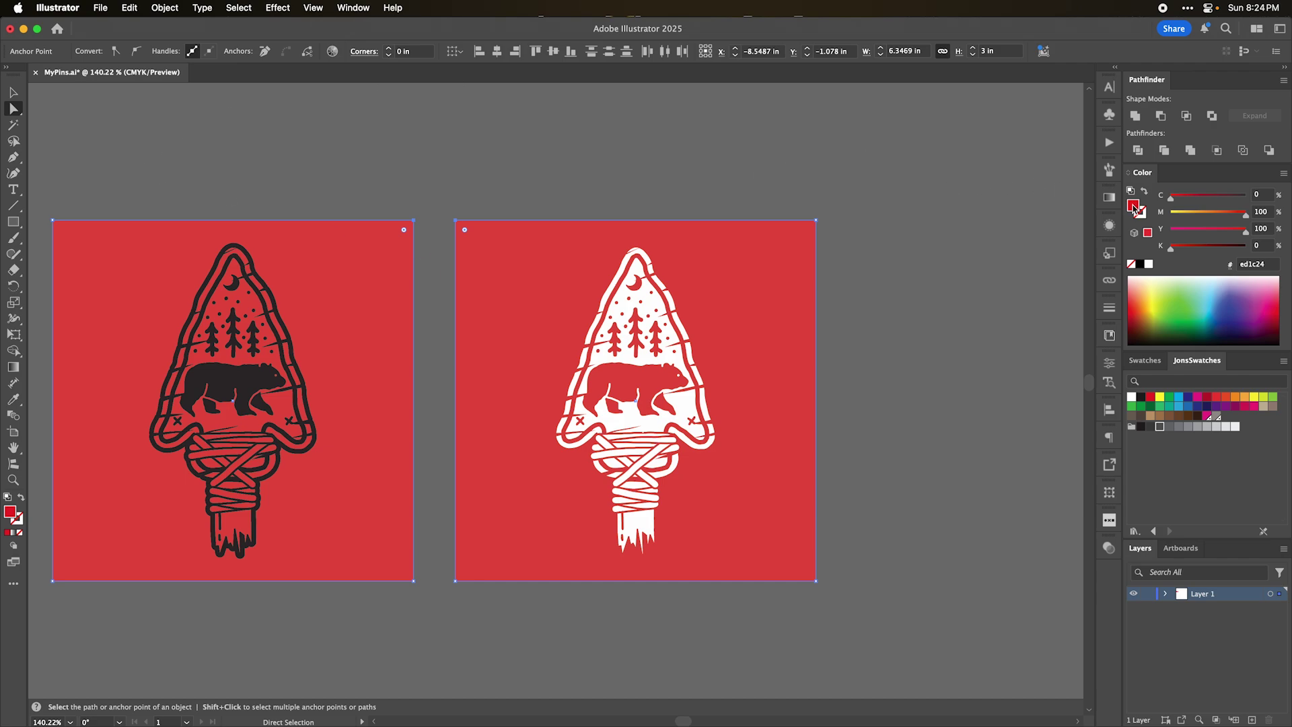
pyautogui.click(1131, 267)
pyautogui.press('v')
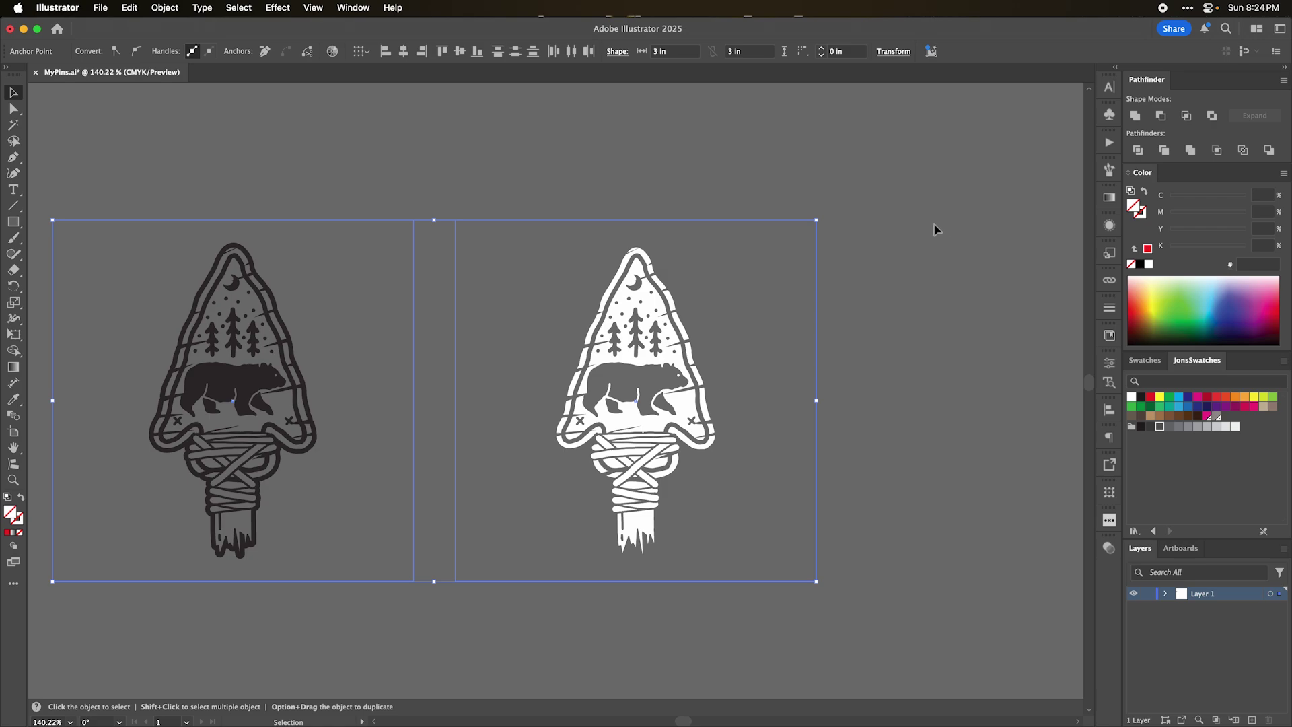
# Group the black arrowhead outline with its unfilled 3 in square.
pyautogui.moveTo(526, 183); pyautogui.dragTo(634, 194)
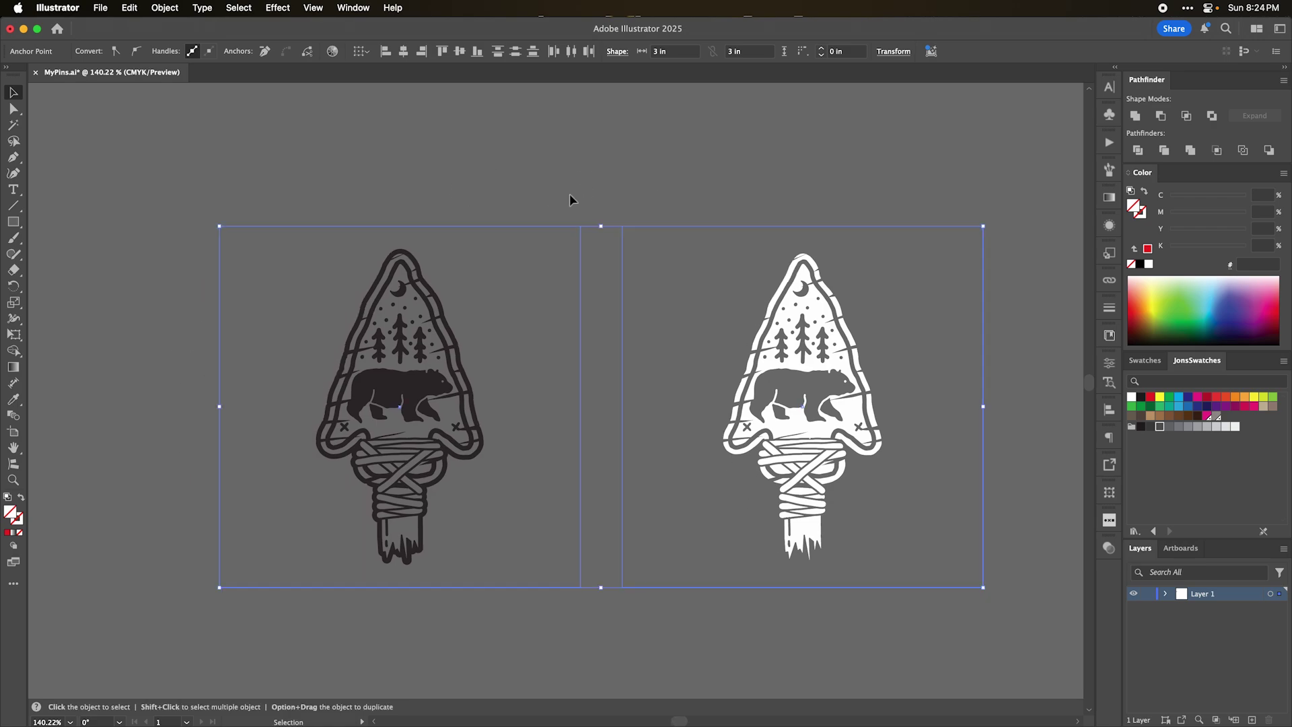
pyautogui.moveTo(356, 492); pyautogui.dragTo(256, 617)
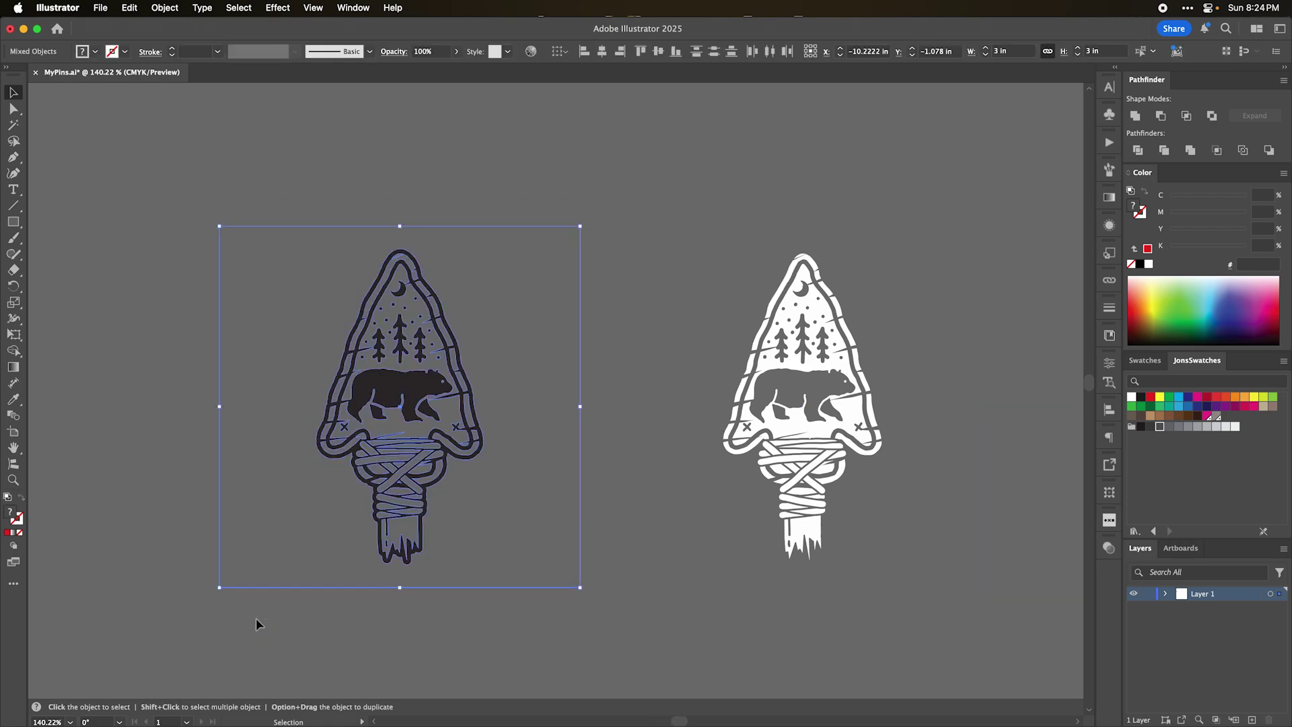
pyautogui.press('a')
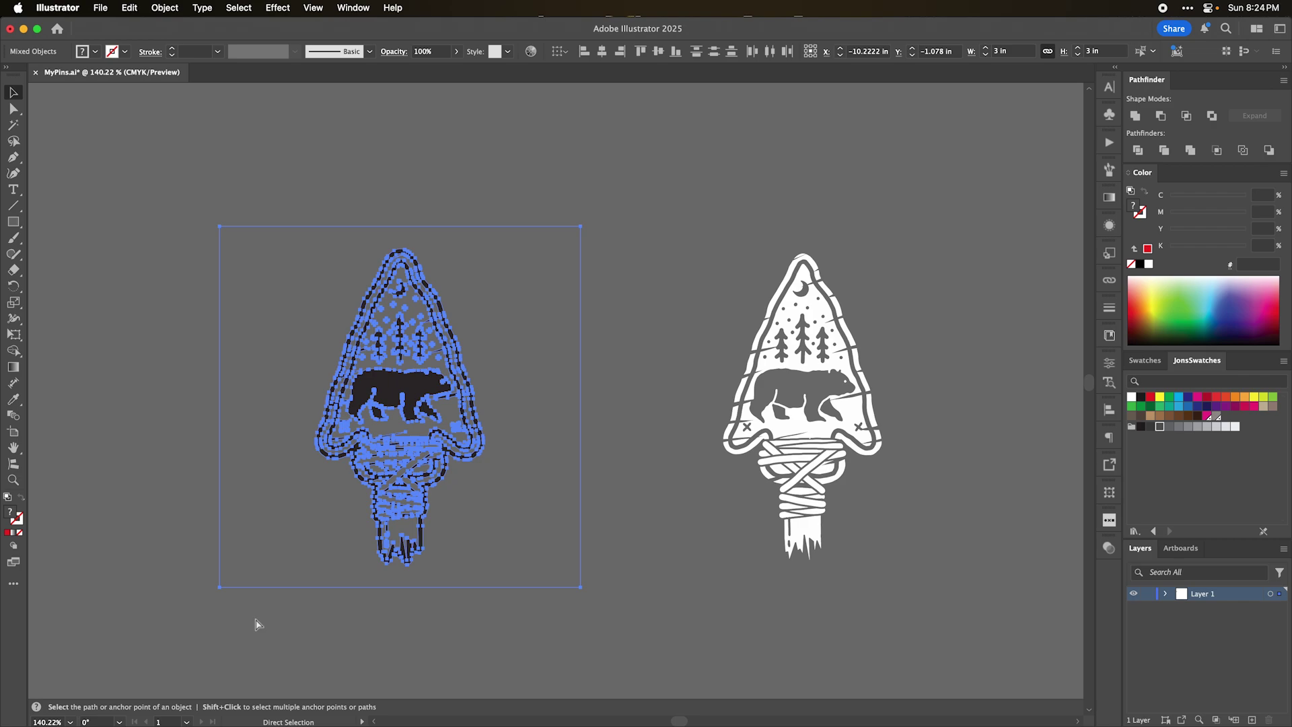
pyautogui.press('super+g')
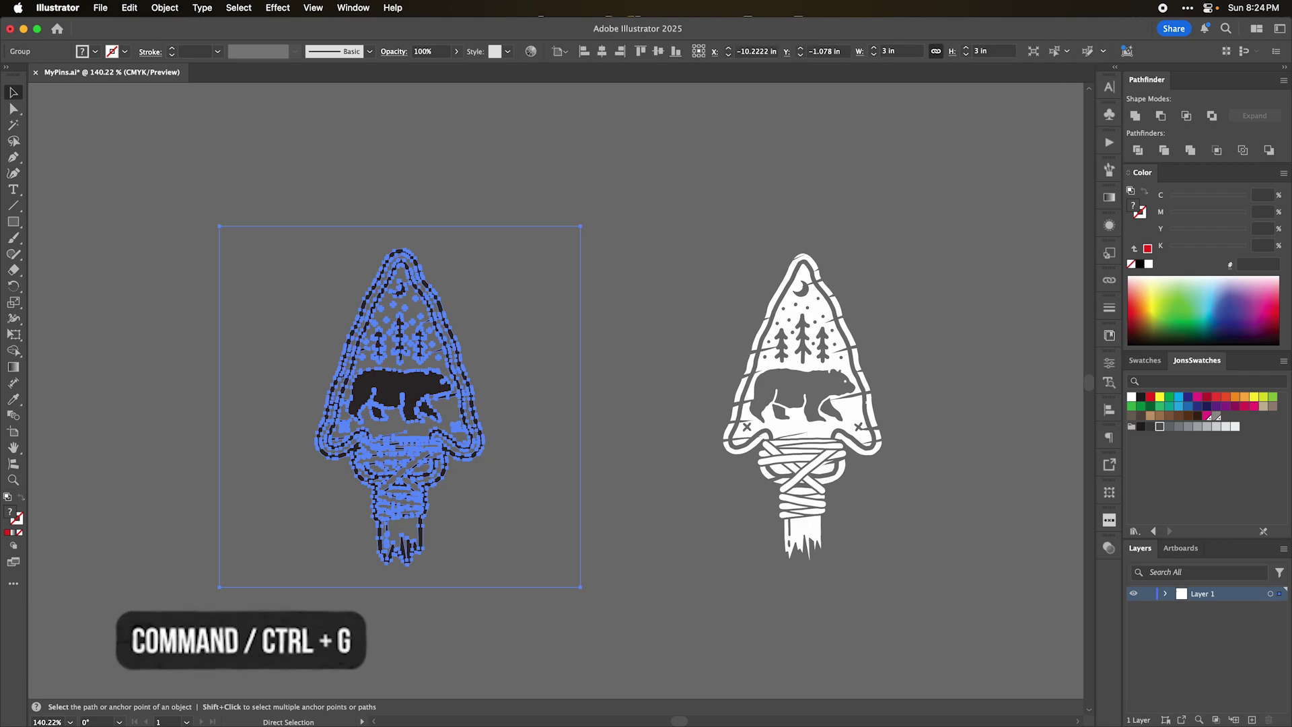
# Group the white arrowhead fill with its own unfilled square and deselect everything.
pyautogui.press('v')
pyautogui.moveTo(627, 185); pyautogui.dragTo(954, 604)
pyautogui.press('a')
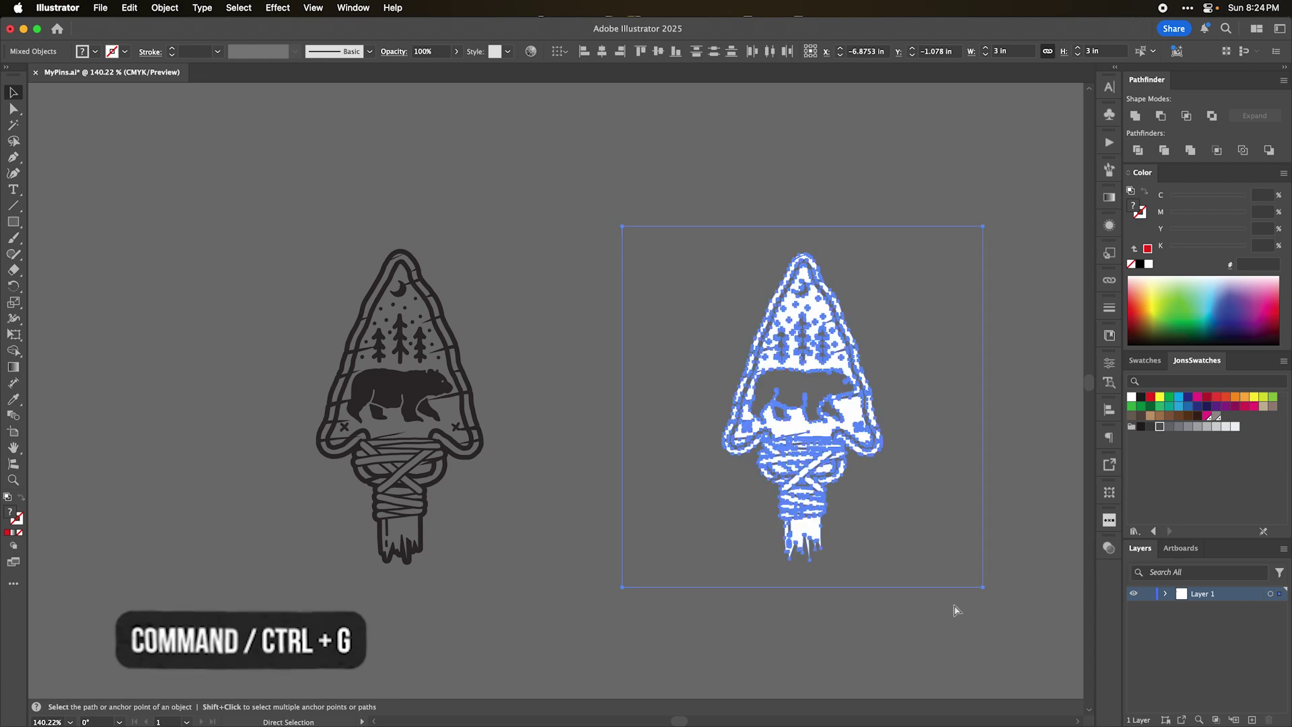
pyautogui.press('v')
pyautogui.press('super+g')
pyautogui.click(635, 629)
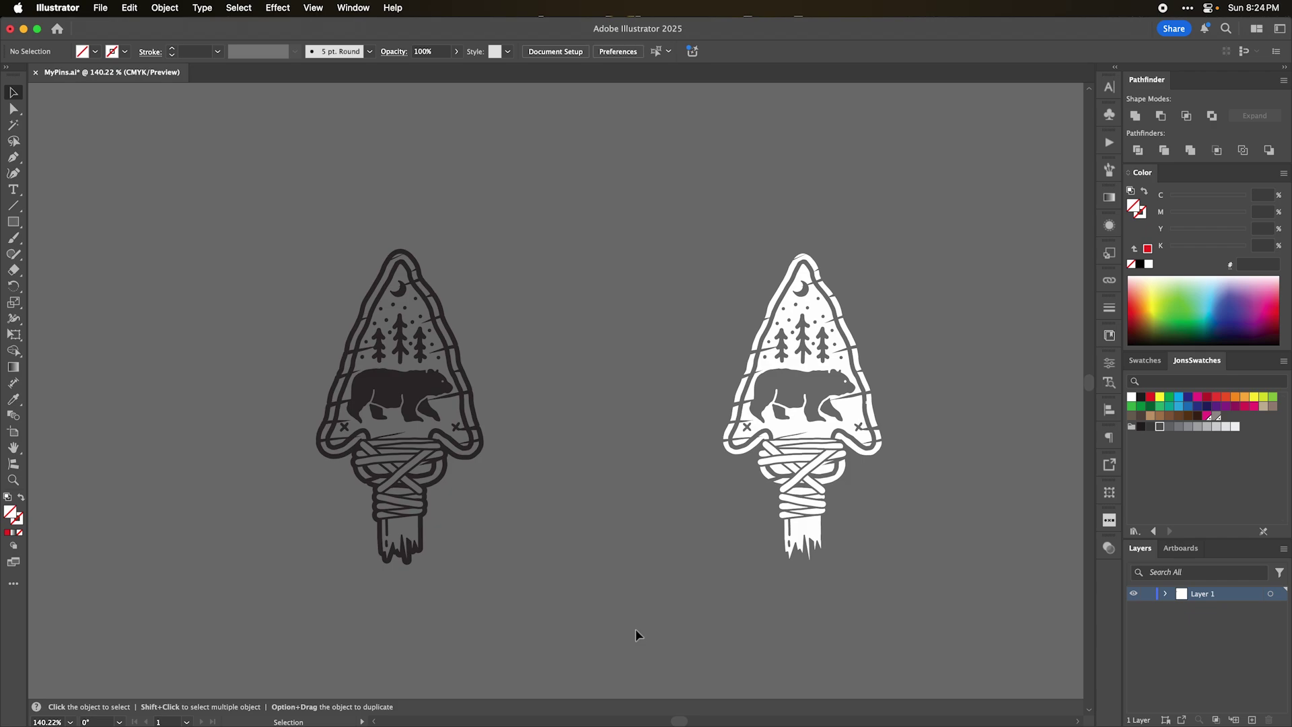
# Copy the group containing the black arrowhead outline and its unfilled square.
pyautogui.click(443, 387)
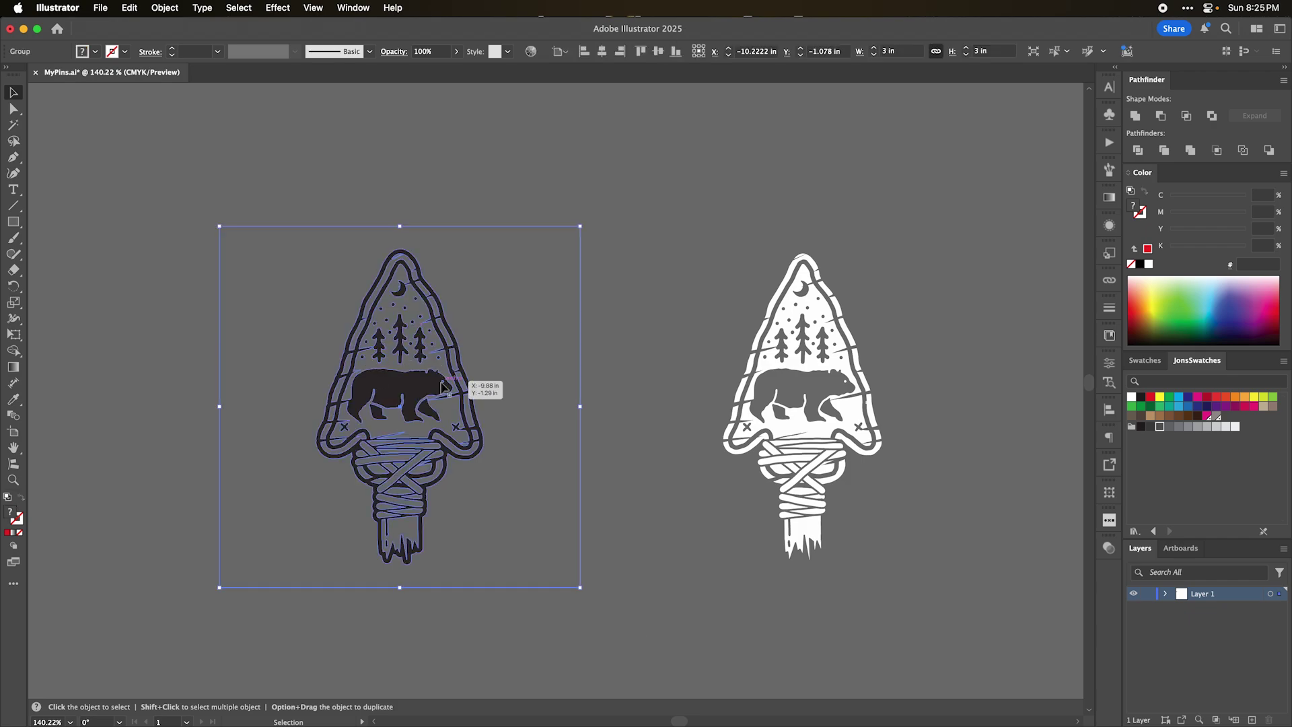
pyautogui.press('a')
pyautogui.press('super+c')
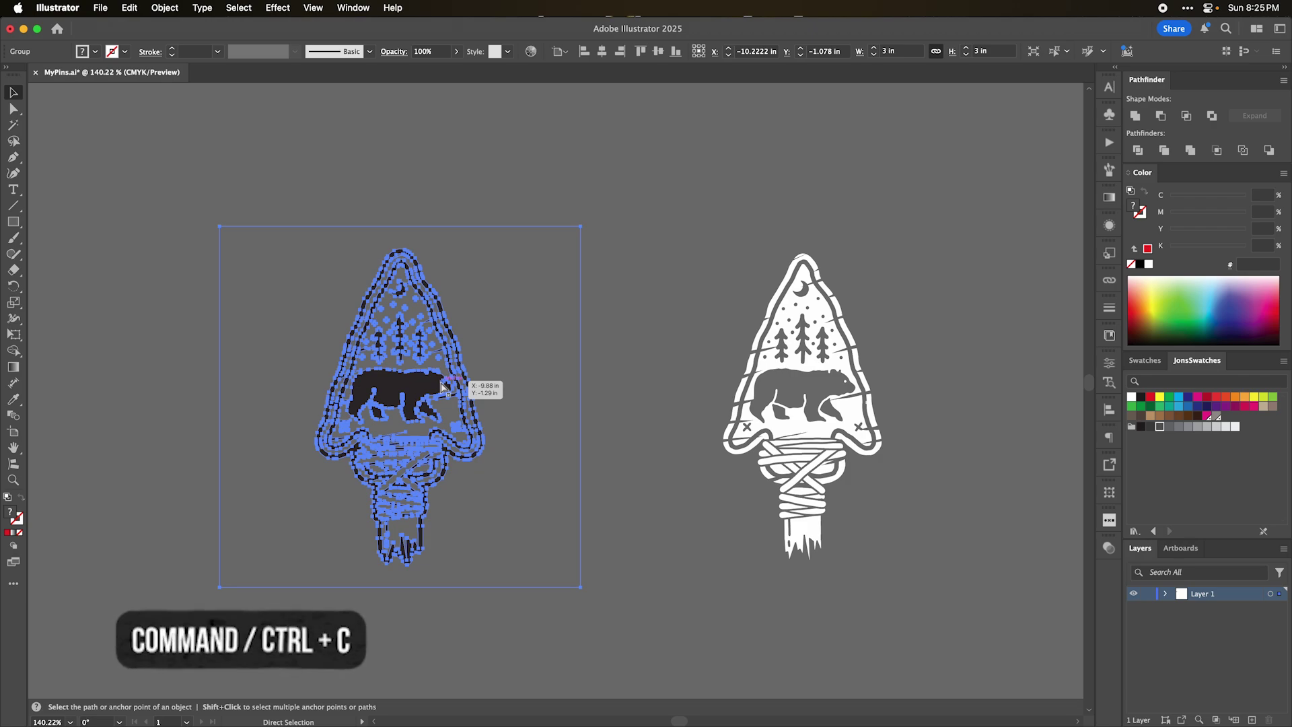
pyautogui.press('v')
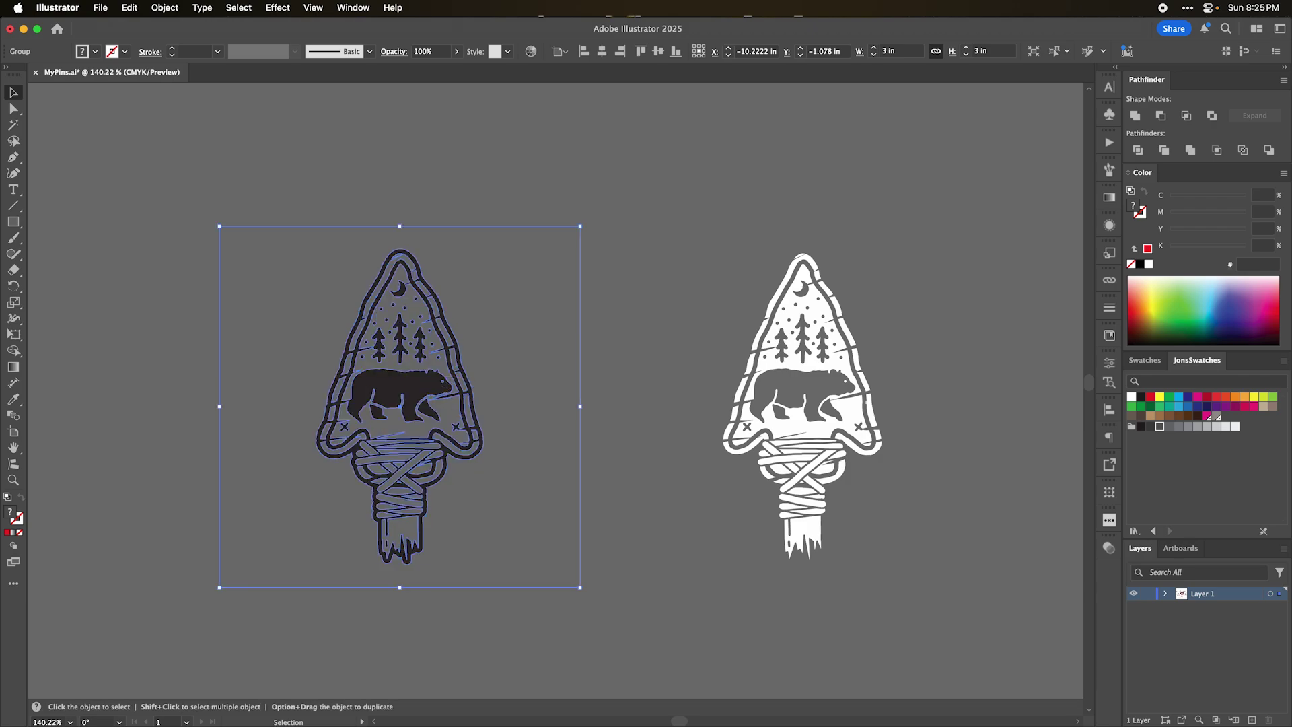
# Switch to the Photoshop mockup and open the contents of the Pin Outline smart object.
pyautogui.press('super+Tab')
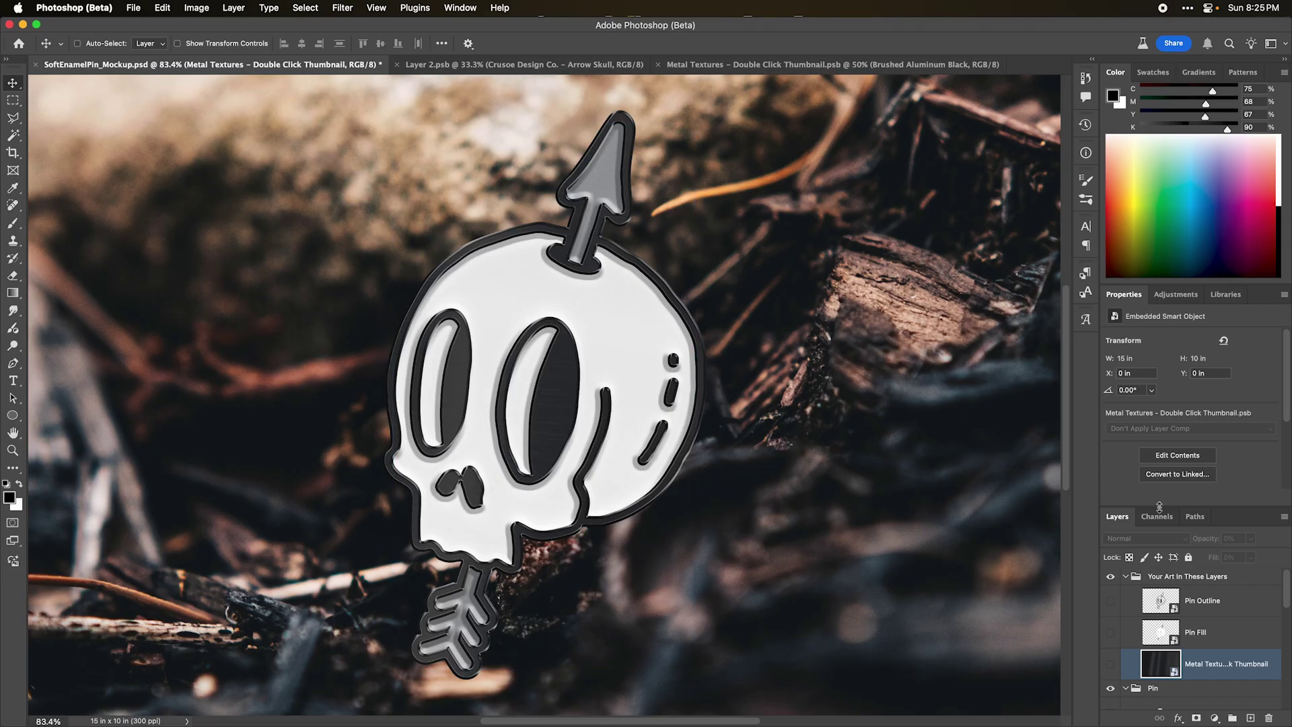
pyautogui.click(1160, 606)
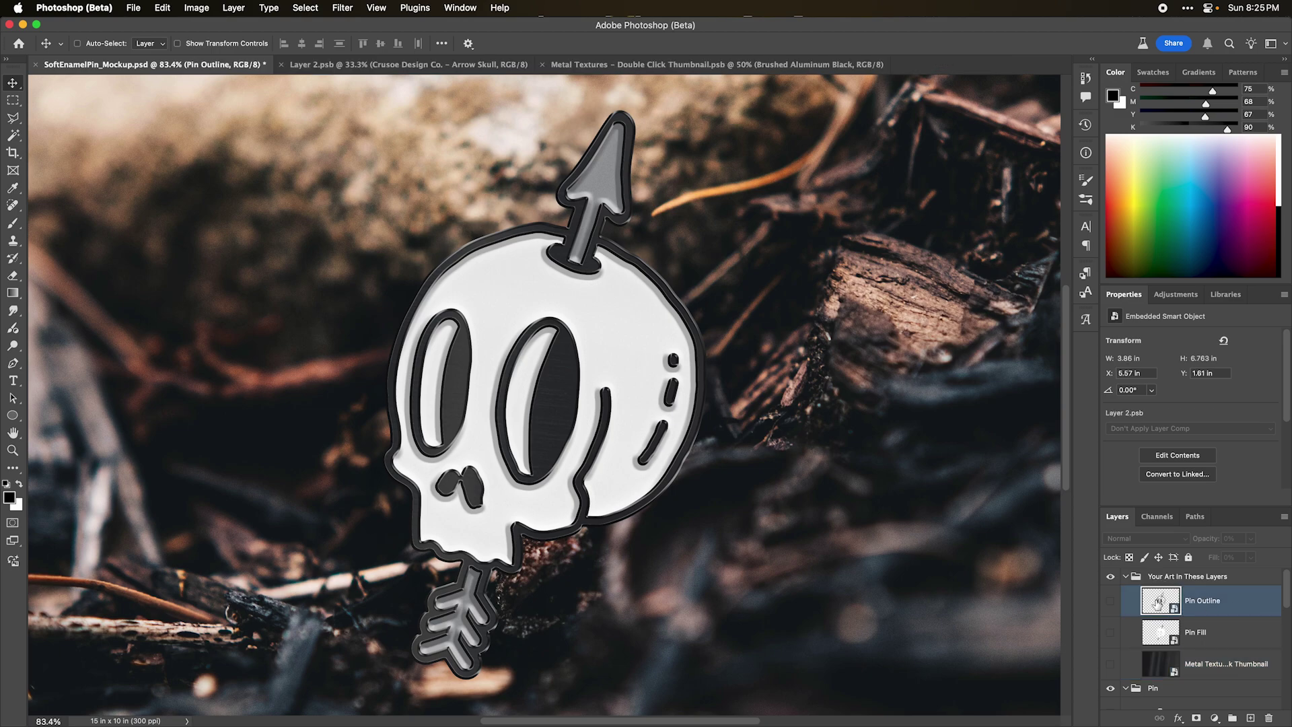
pyautogui.click(1159, 602)
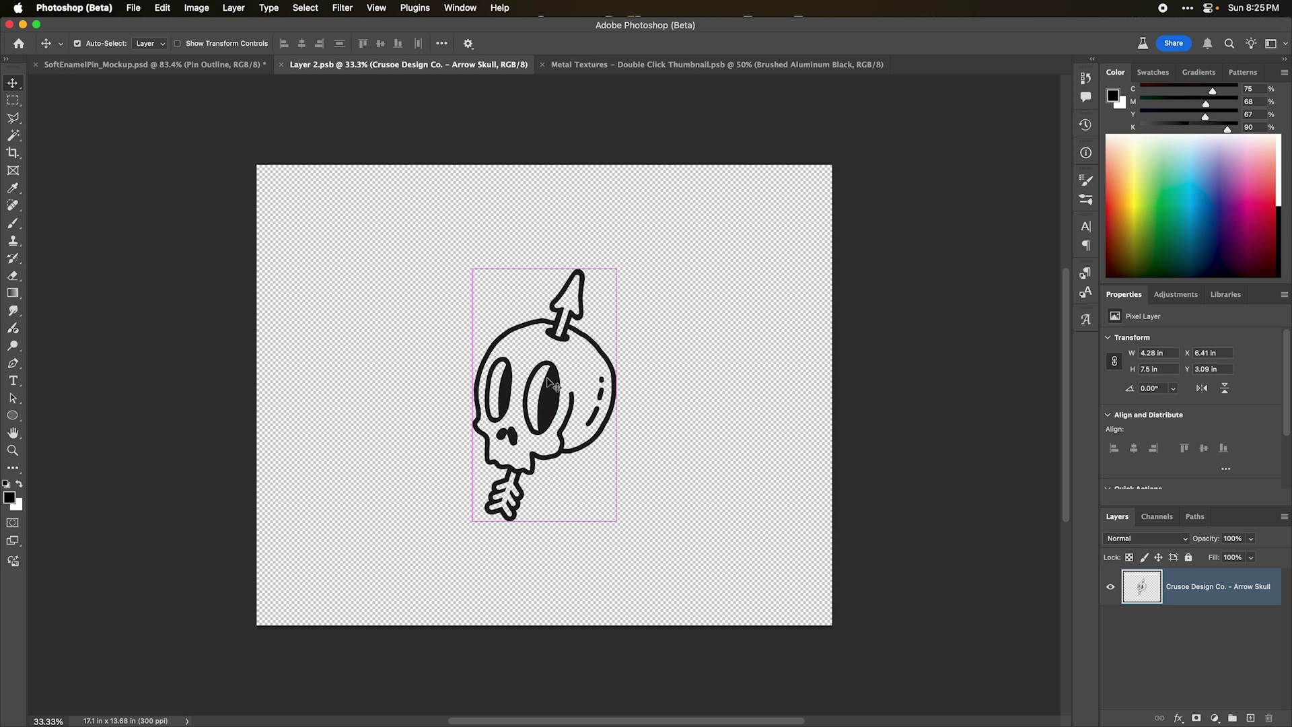
# Paste the arrowhead outline as a Smart Object and scale it to 250% in width and height.
pyautogui.press('super+v')
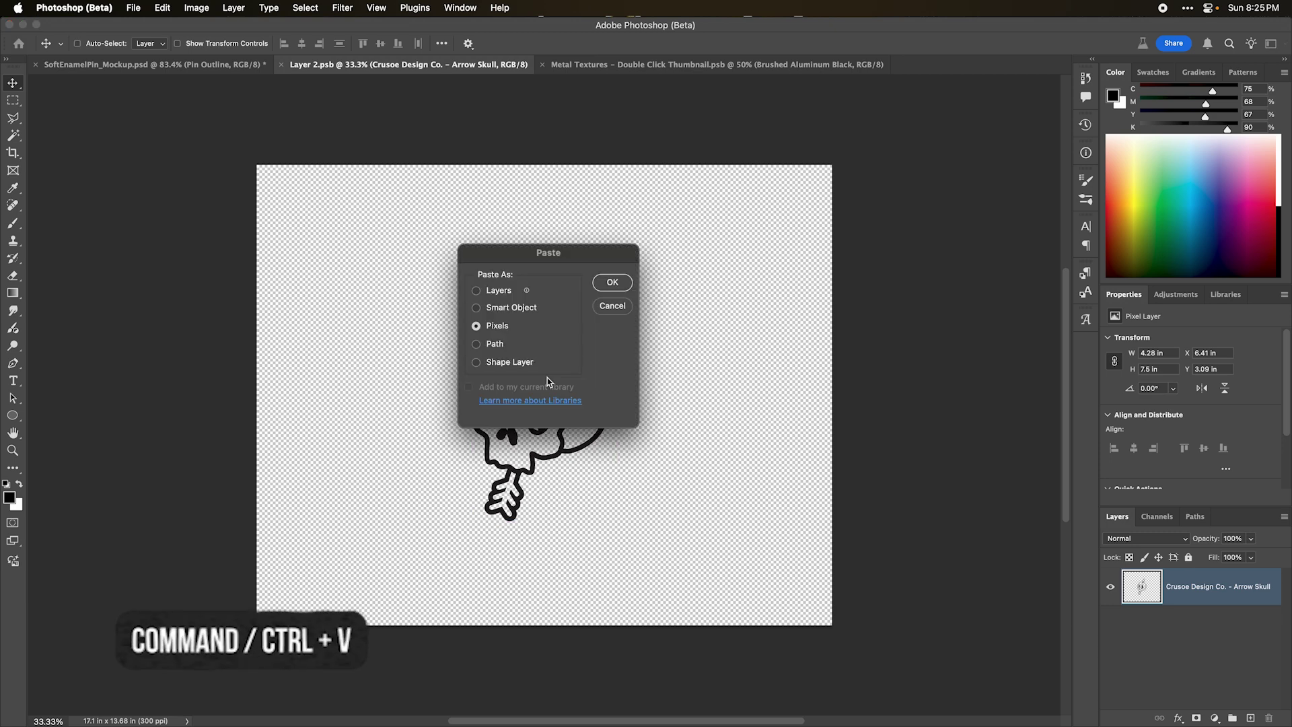
pyautogui.click(511, 308)
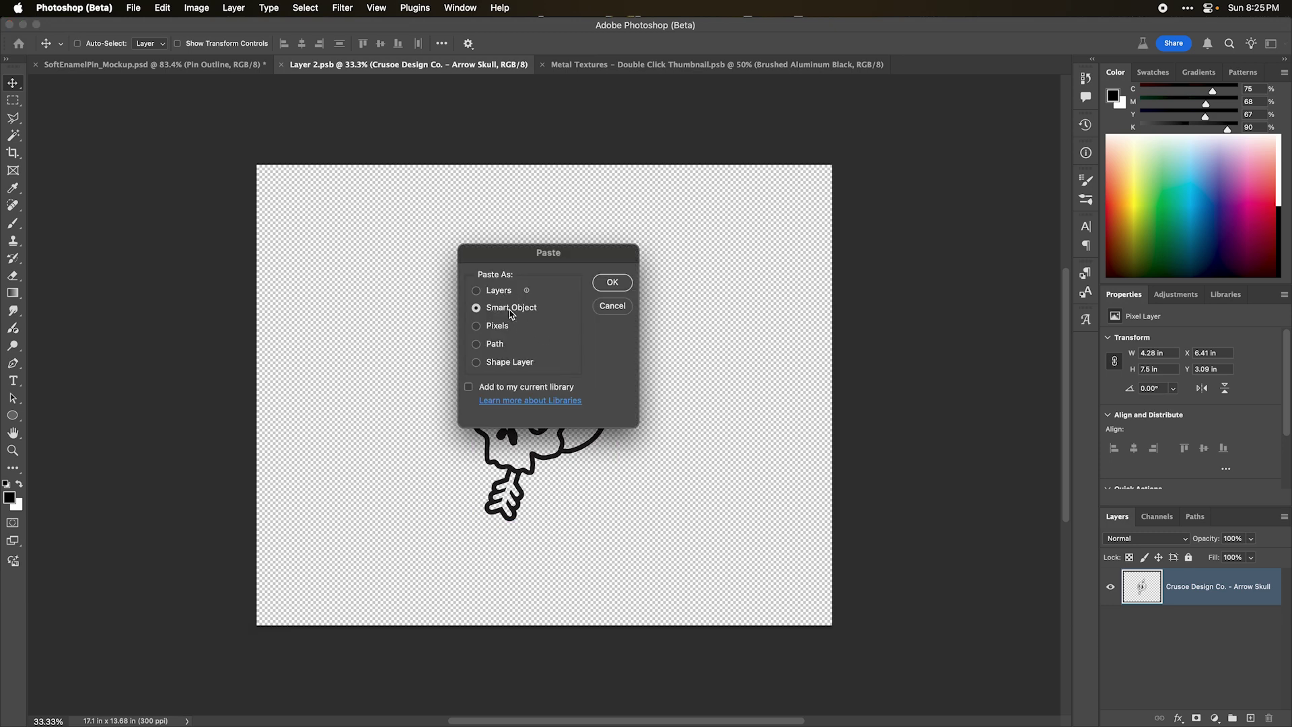
pyautogui.press('Return')
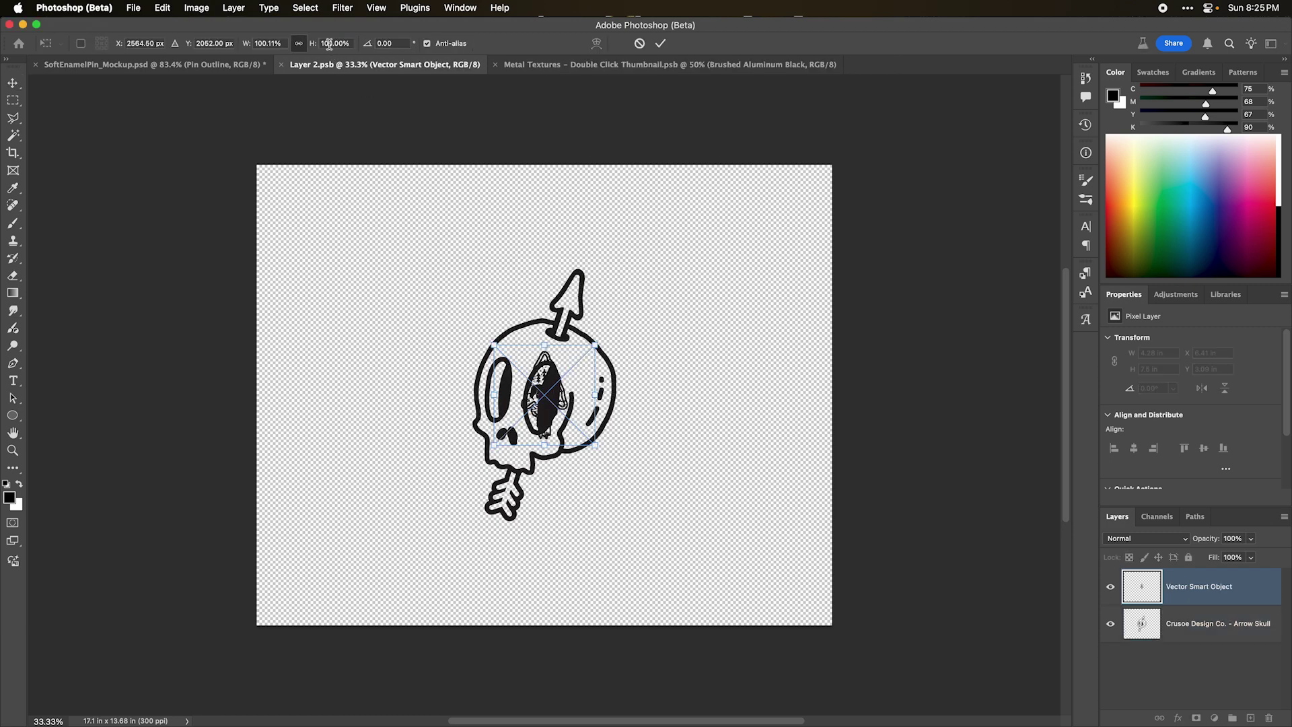
pyautogui.click(329, 43)
pyautogui.write('250')
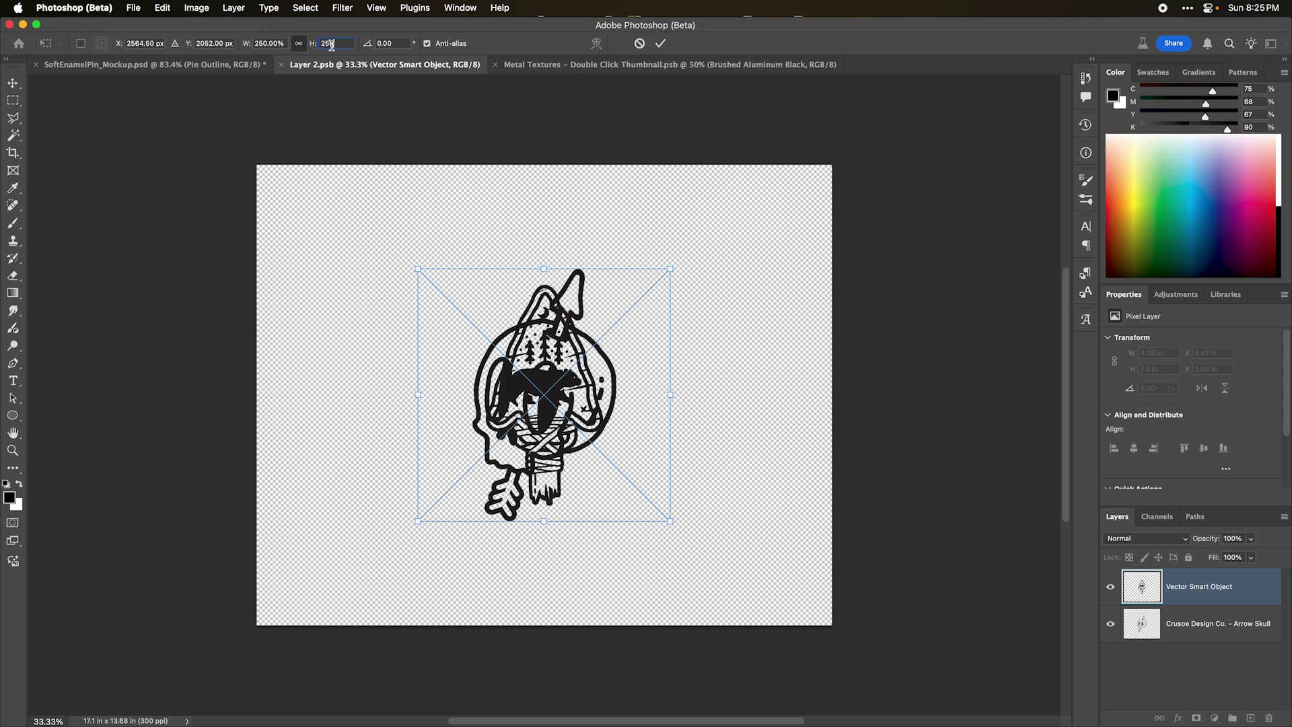
pyautogui.press('Return')
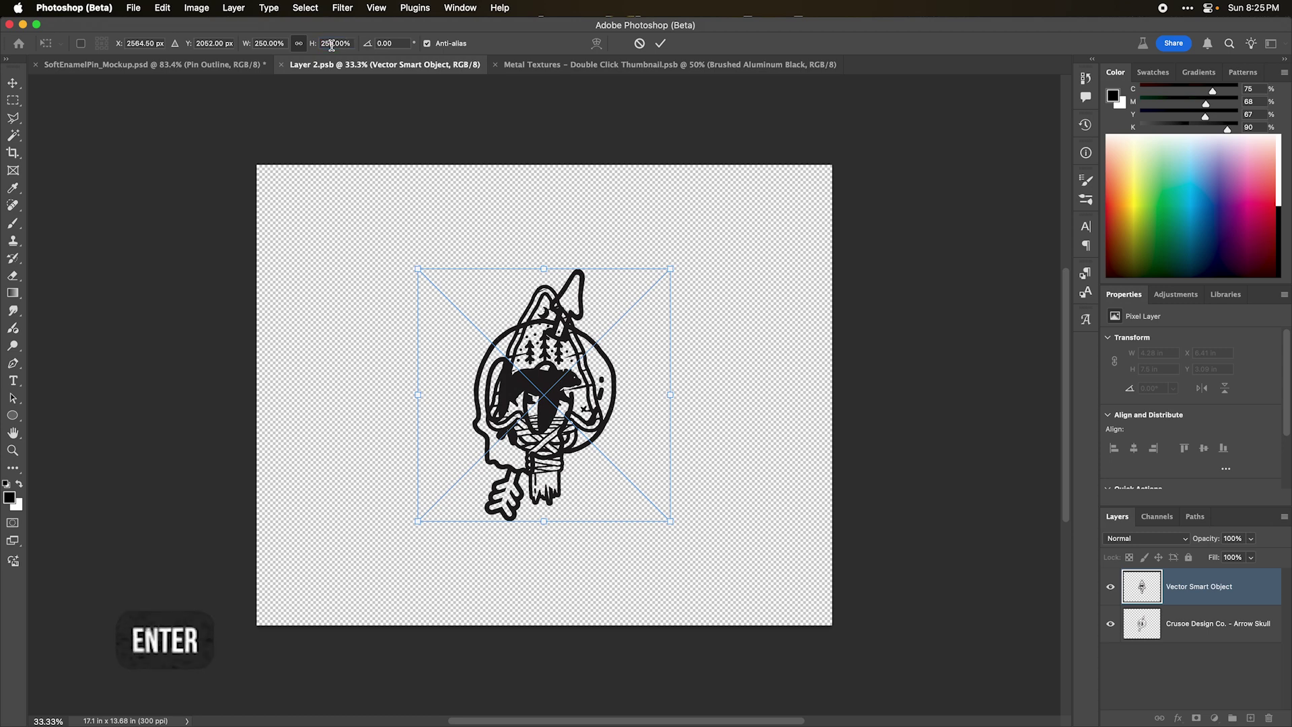
# Commit the outline's scaling, hide the original Arrow Skull layer beneath it, and save the Pin Outline contents.
pyautogui.press('Return')
pyautogui.click(1111, 624)
pyautogui.click(1110, 624)
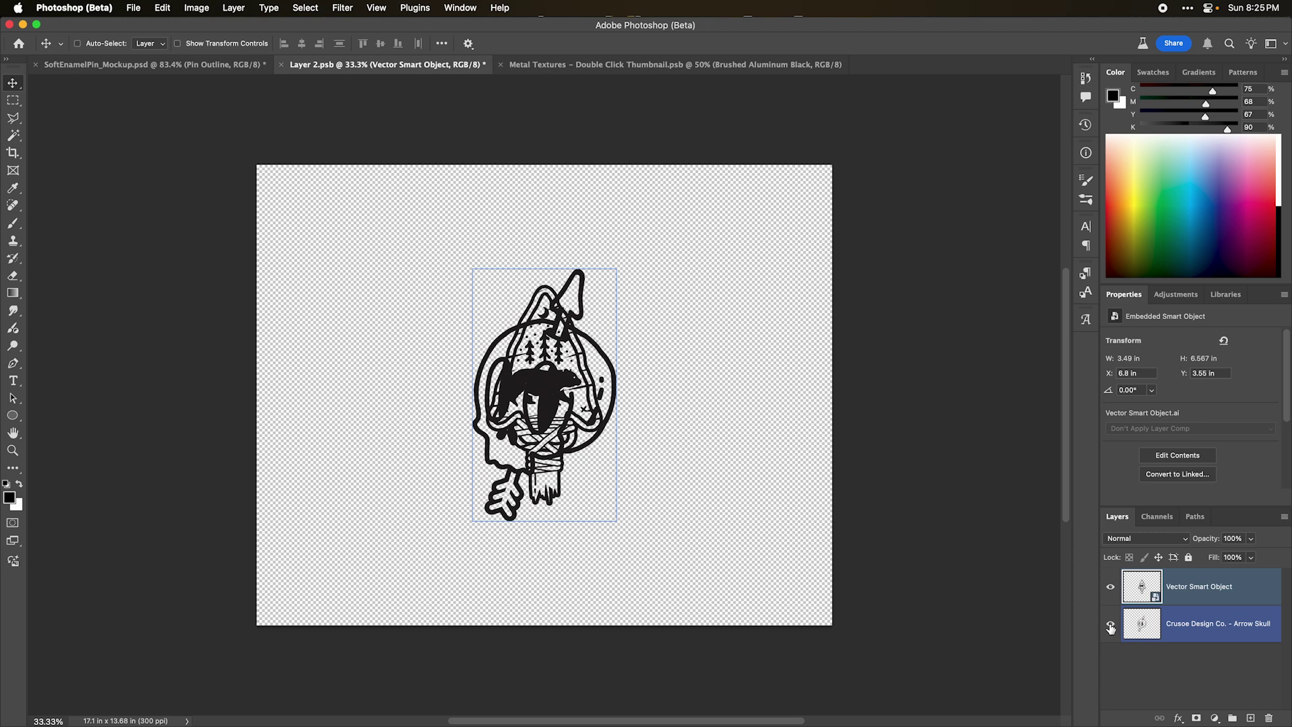
pyautogui.click(1111, 626)
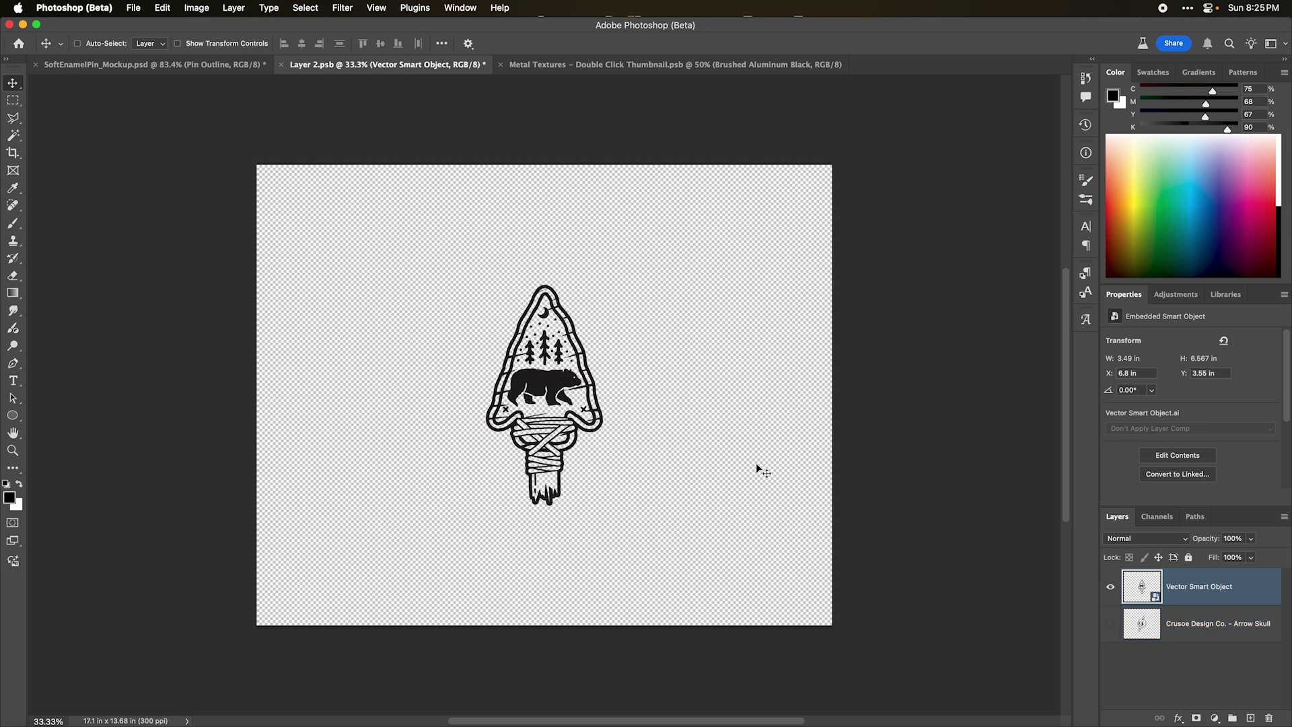
pyautogui.press('super+s')
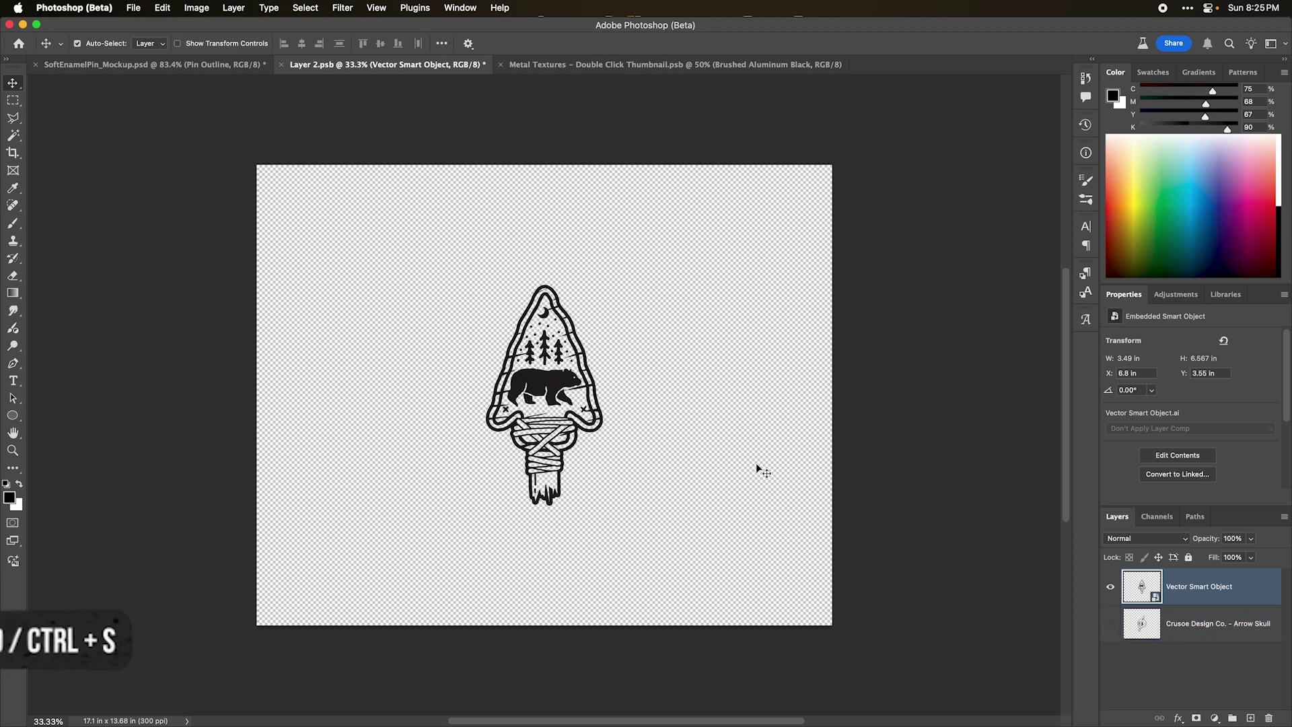
# Return to the SoftEnamelPin_Mockup document and open the contents of the Pin Fill smart object.
pyautogui.click(222, 68)
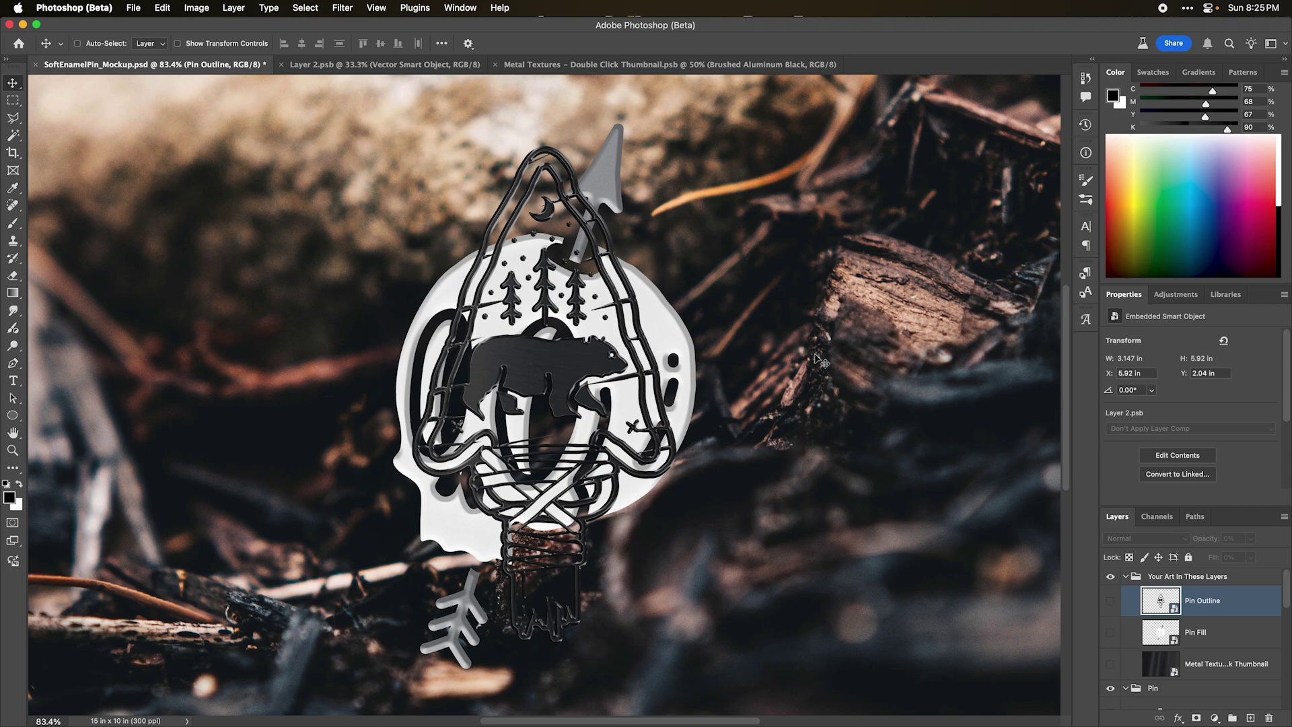
pyautogui.doubleClick(1159, 635)
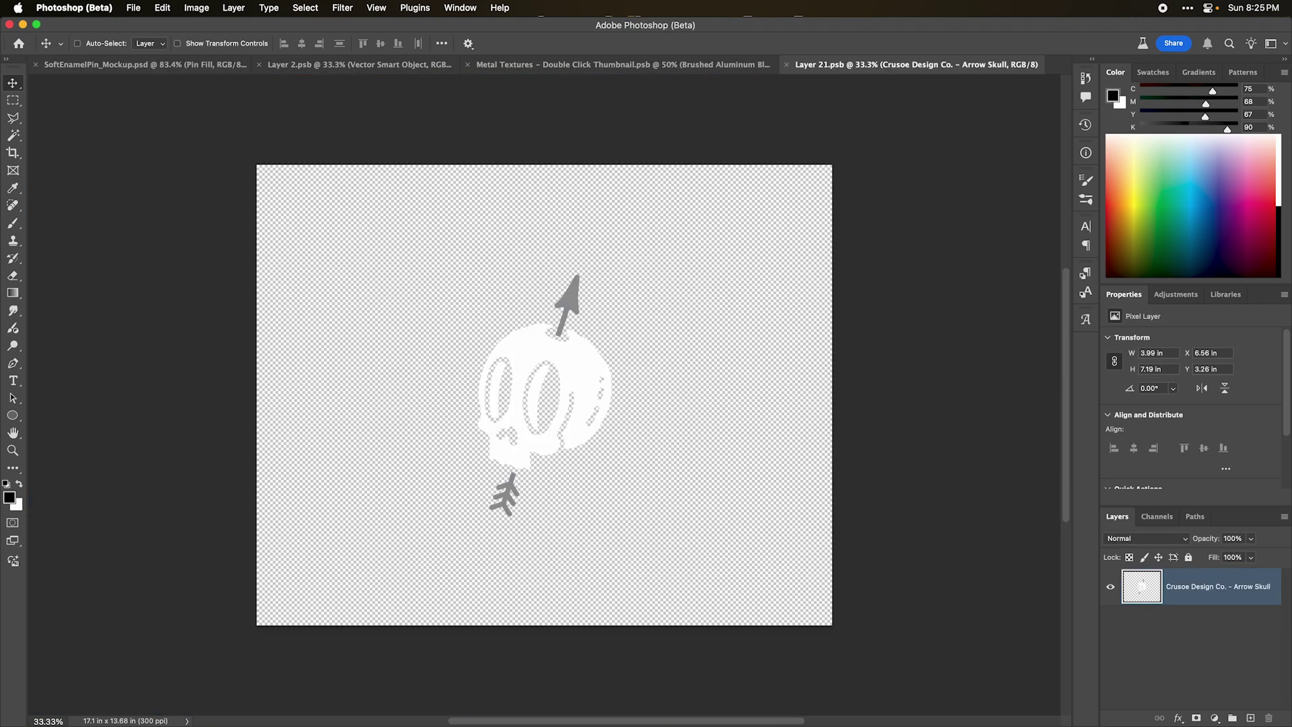
# Switch to Illustrator and copy the group containing the white arrowhead fill and its unfilled square.
pyautogui.press('super+Tab')
pyautogui.click(719, 536)
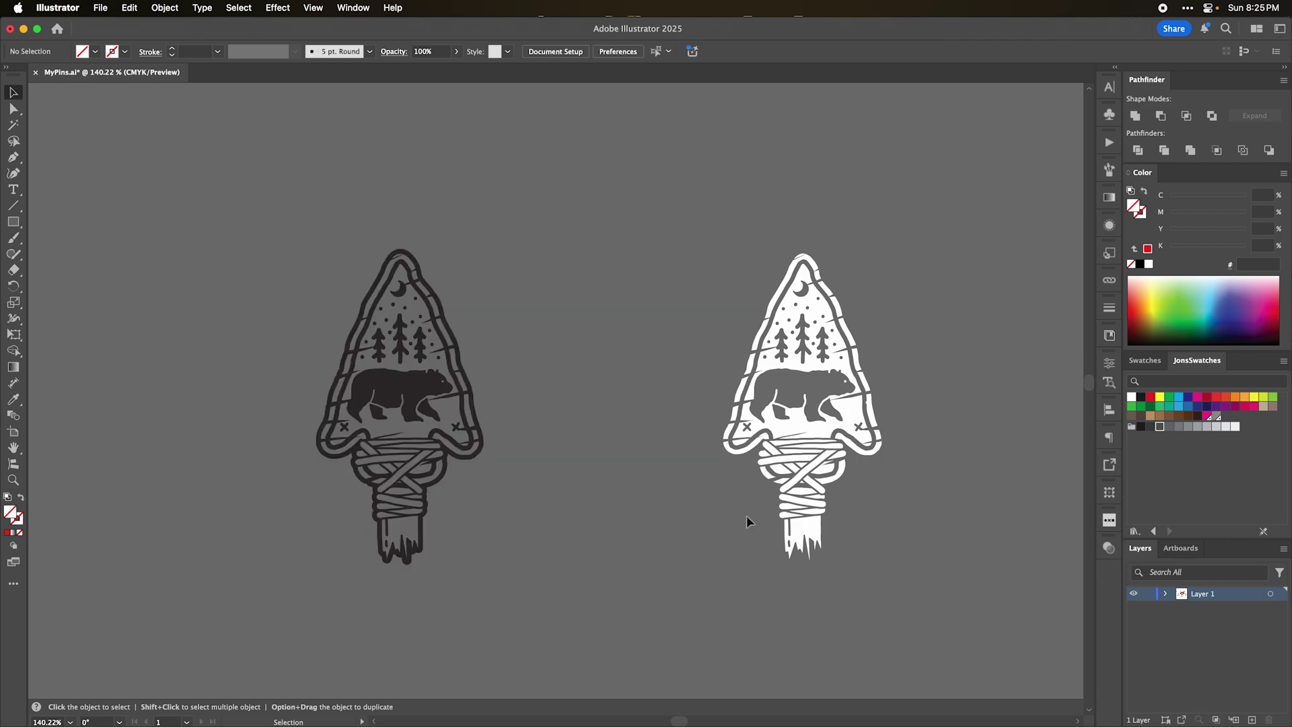
pyautogui.click(802, 330)
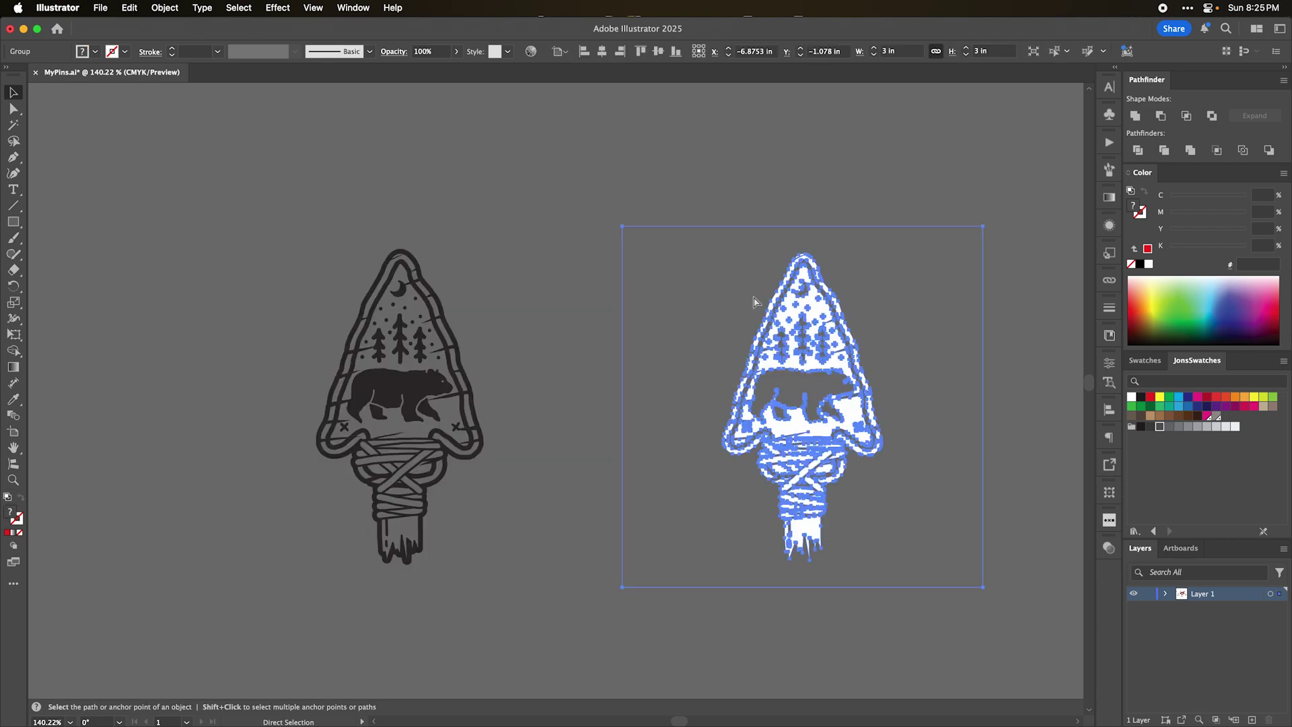
pyautogui.press('super+c')
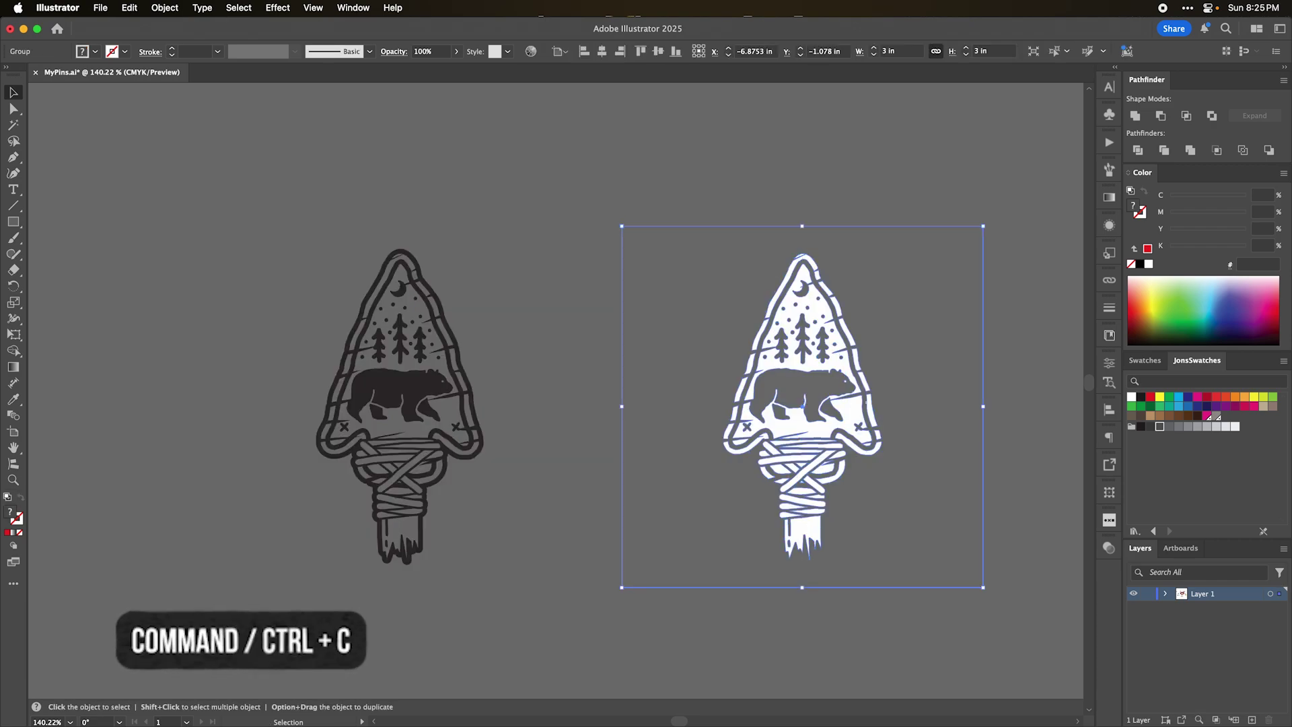
# Switch back to Photoshop, paste the arrowhead fill as a Smart Object, and scale it to 250% in width and height.
pyautogui.press('super+Tab')
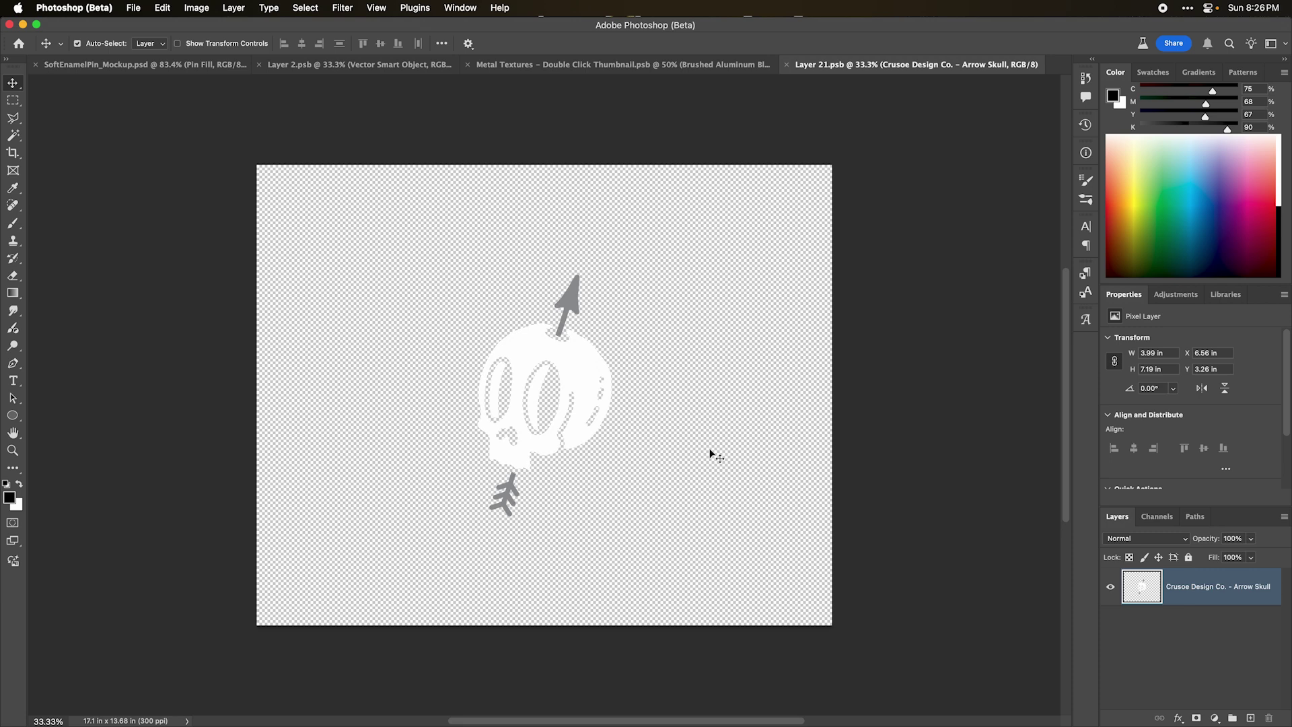
pyautogui.press('super+v')
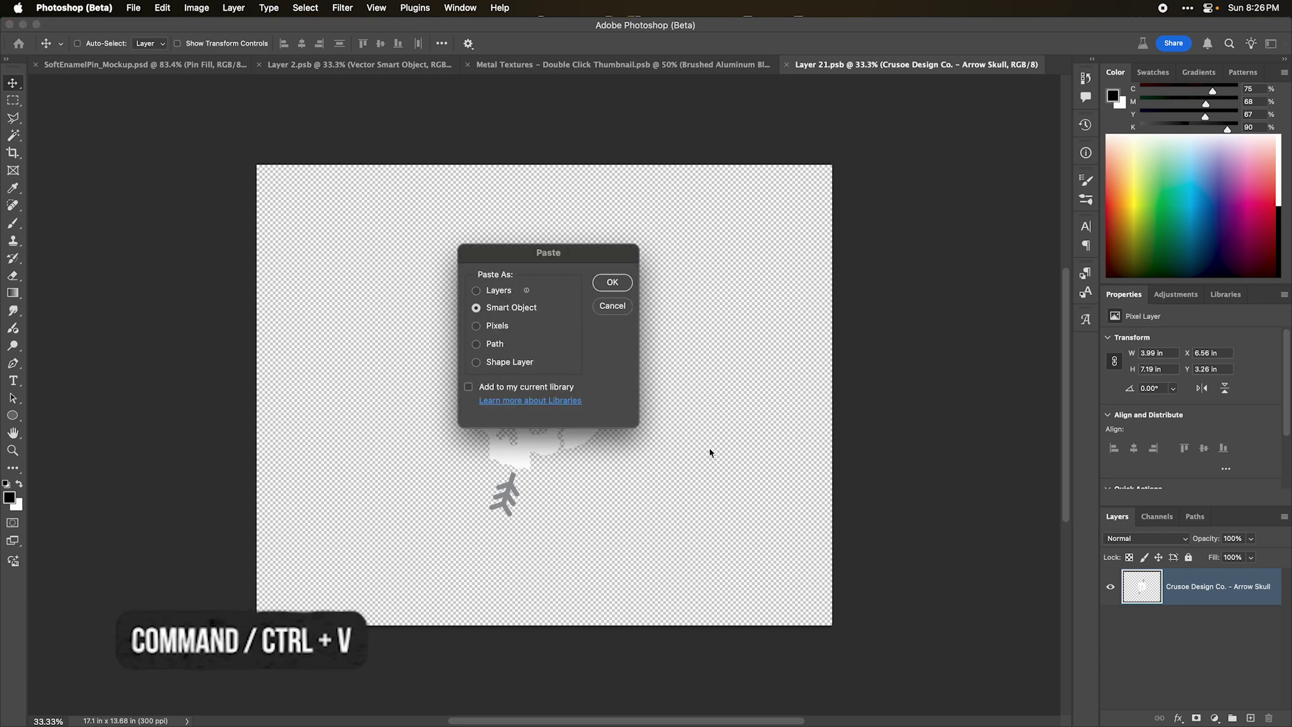
pyautogui.press('Return')
pyautogui.click(335, 43)
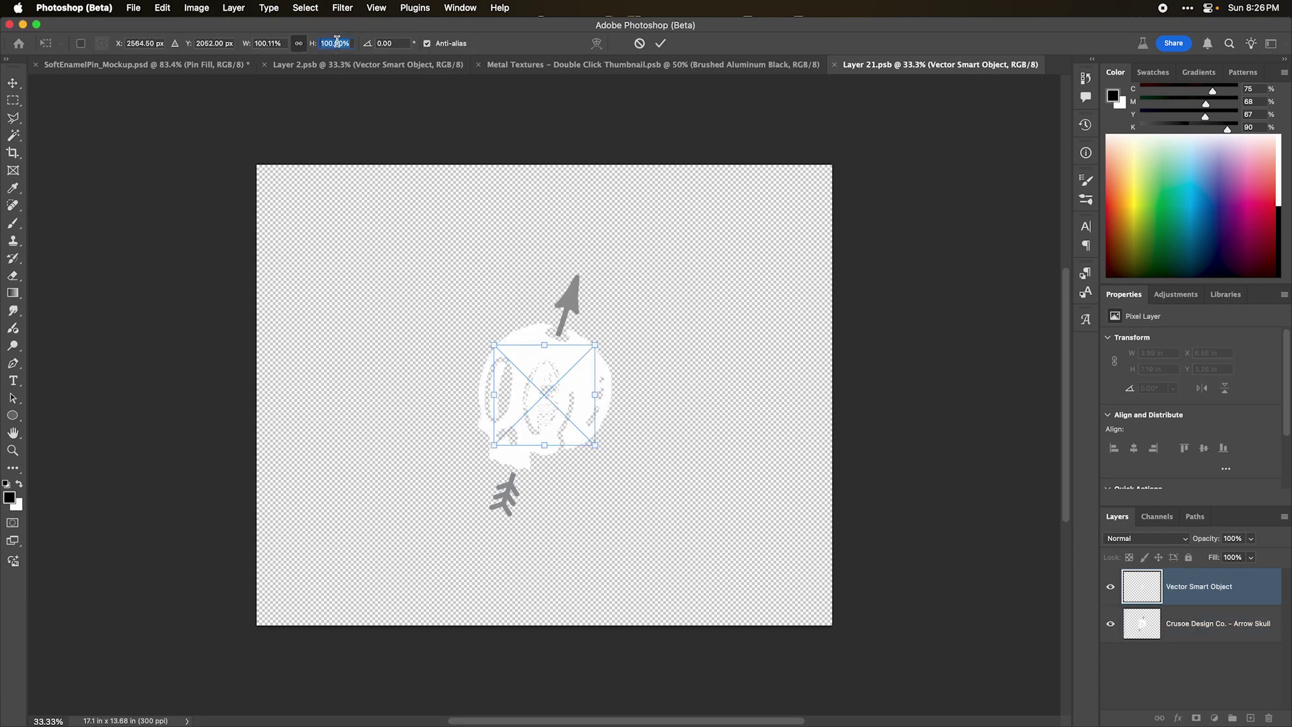
pyautogui.write('250')
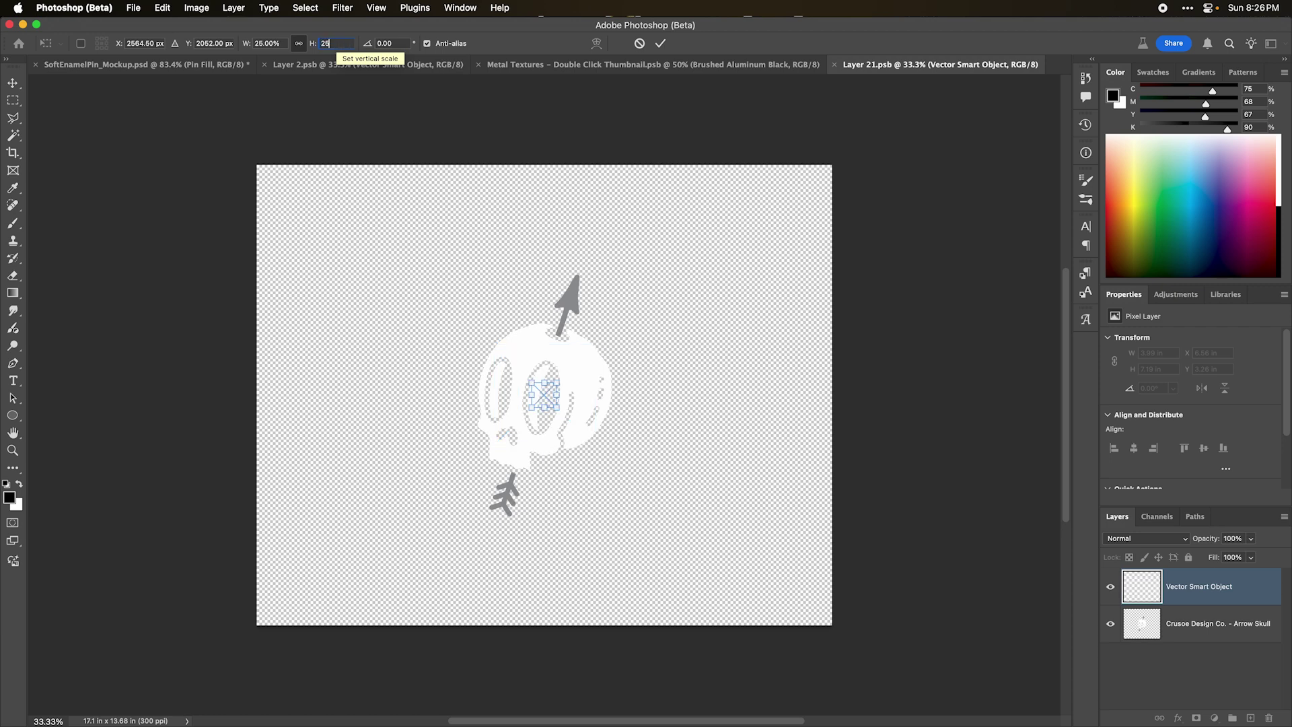
pyautogui.press('Return')
pyautogui.press('Return')
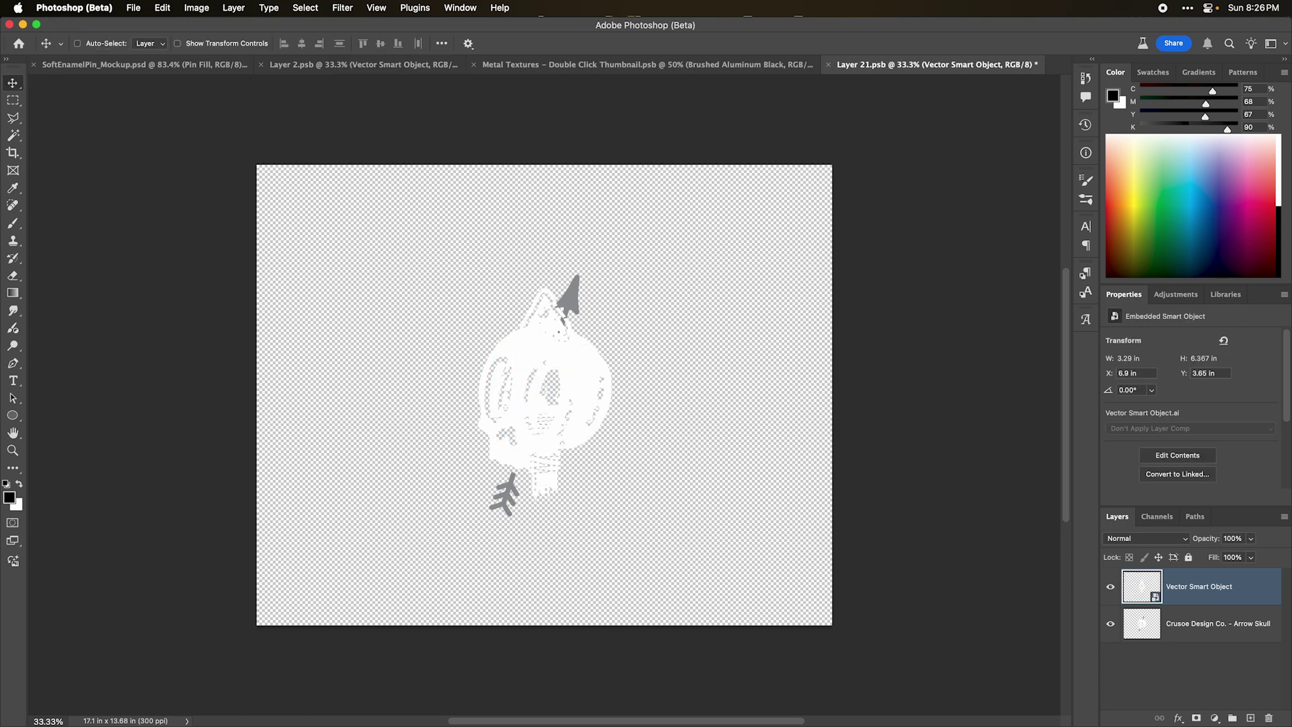
# Hide the original Arrow Skull fill layer, save the Pin Fill contents, and return to the mockup document.
pyautogui.keyDown('shift'); pyautogui.click(1171, 615); pyautogui.keyUp('shift')
pyautogui.click(1112, 629)
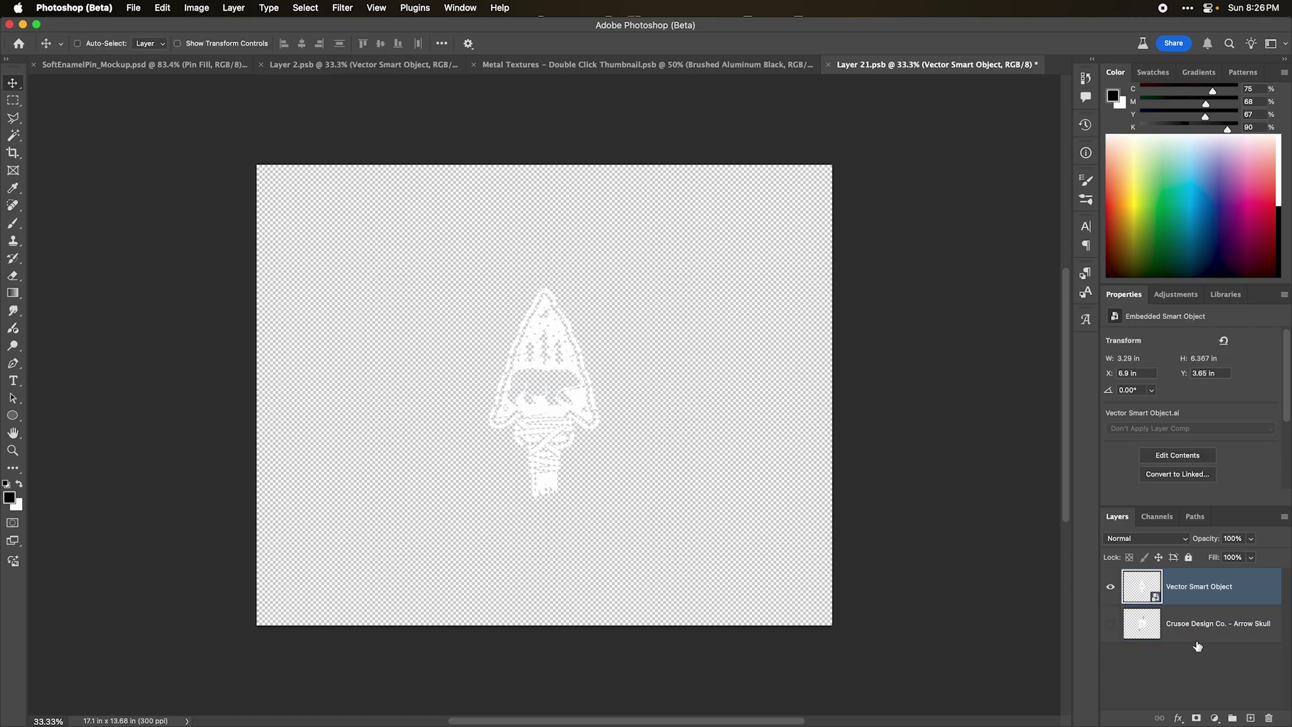
pyautogui.press('super+s')
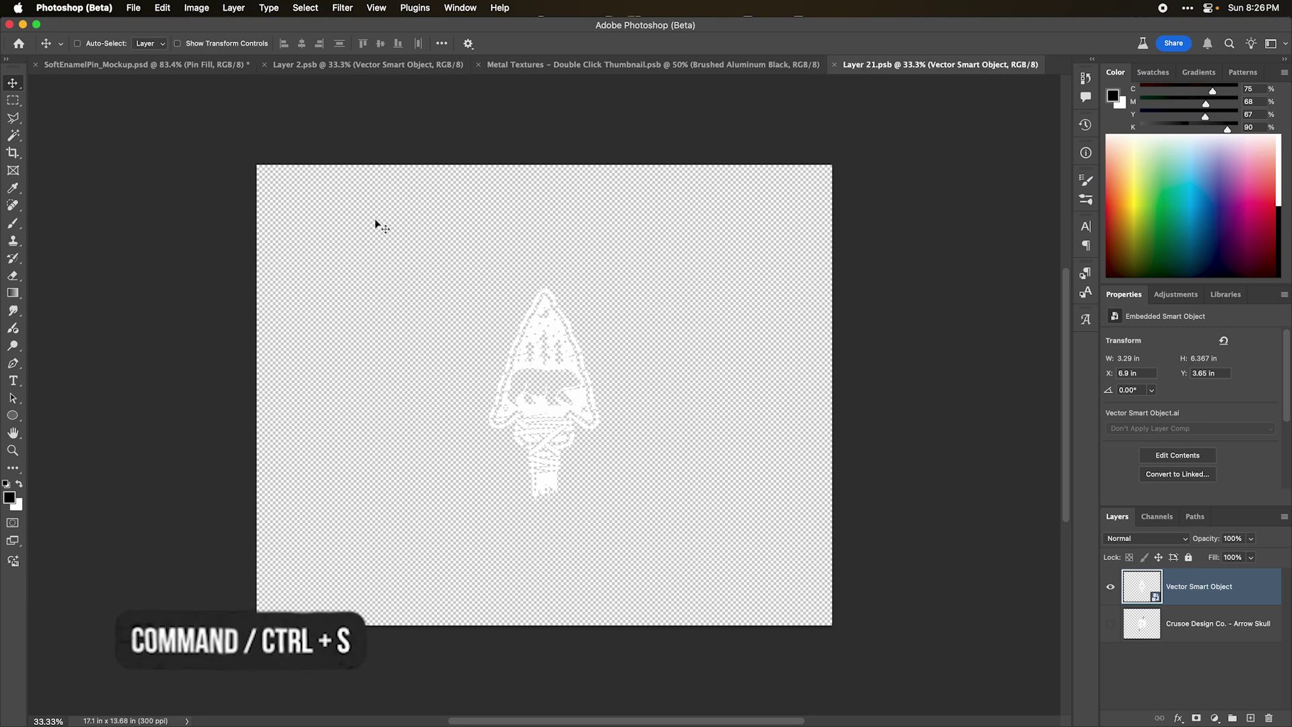
pyautogui.click(174, 67)
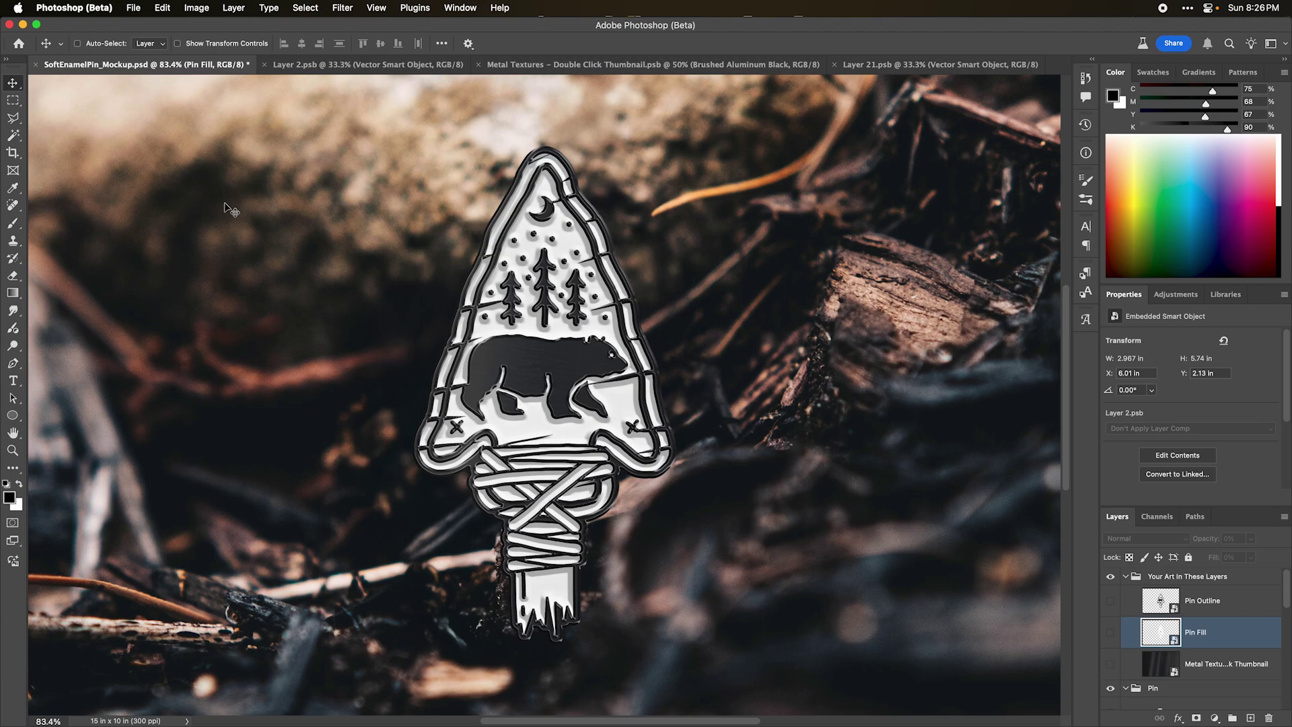
# Close the Layer 2, Metal Textures and Layer 21 smart object documents, leaving only the whole mockup in view.
pyautogui.scroll(-3, 231, 210)
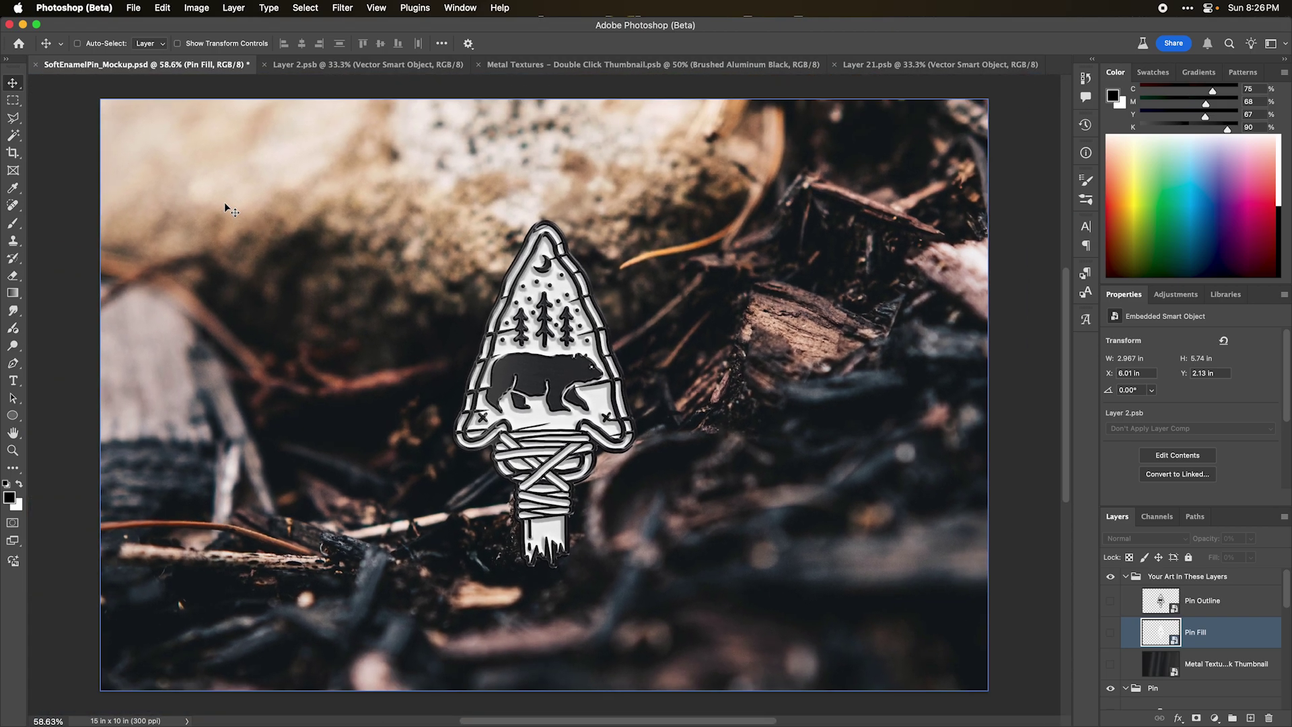
pyautogui.click(301, 67)
pyautogui.click(265, 65)
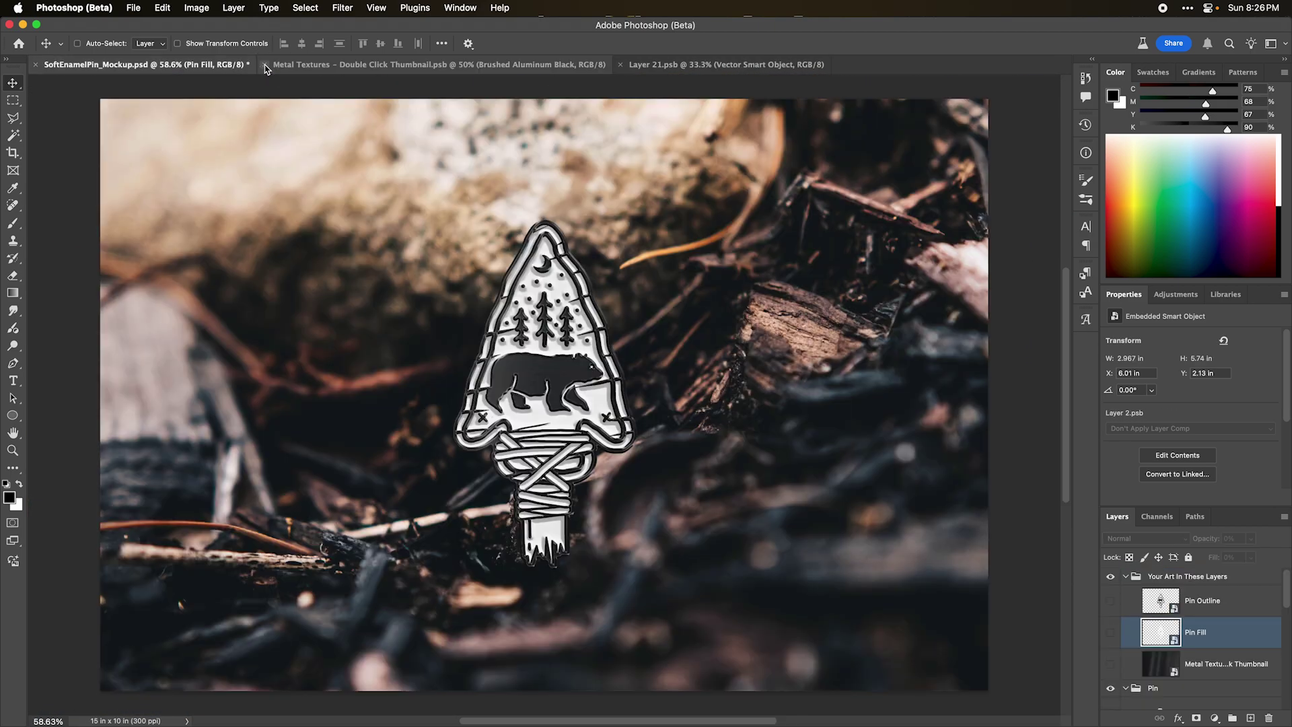
pyautogui.click(265, 65)
pyautogui.click(265, 66)
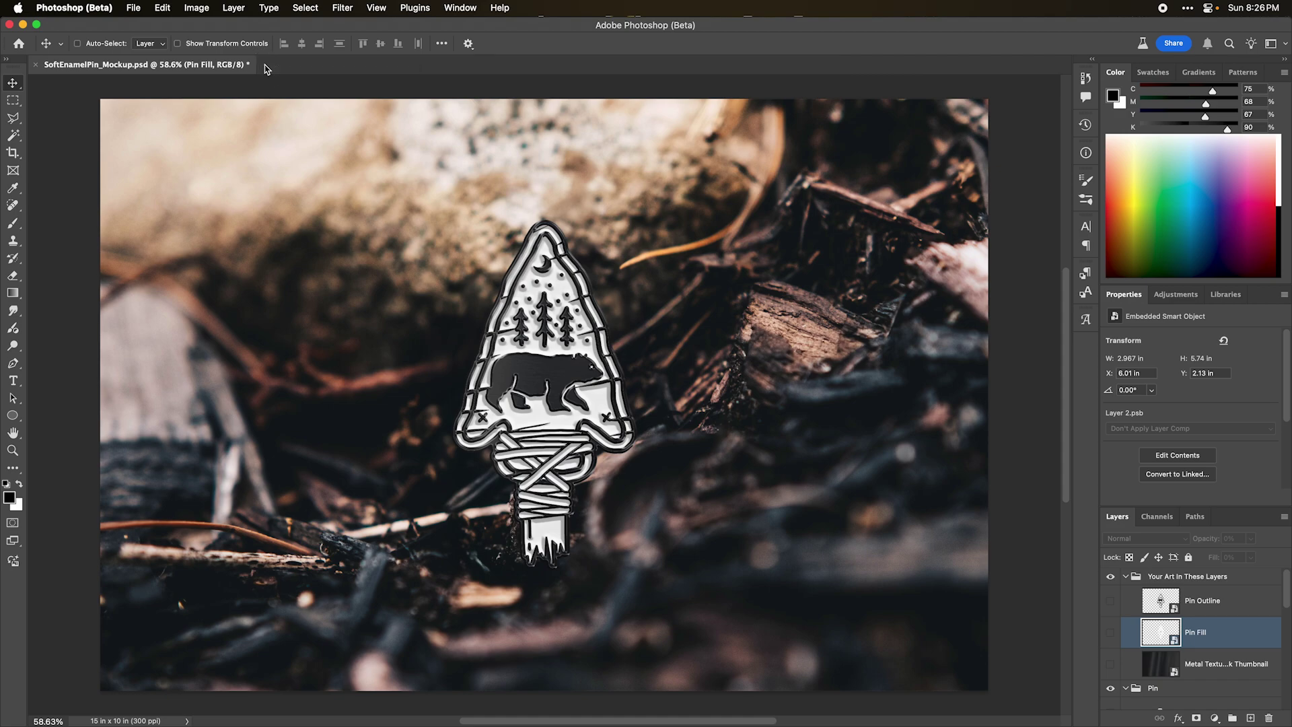
# Switch to Finder and open the Background Photos folder in the Enamel Pin Mockup folder.
pyautogui.press('super+Tab')
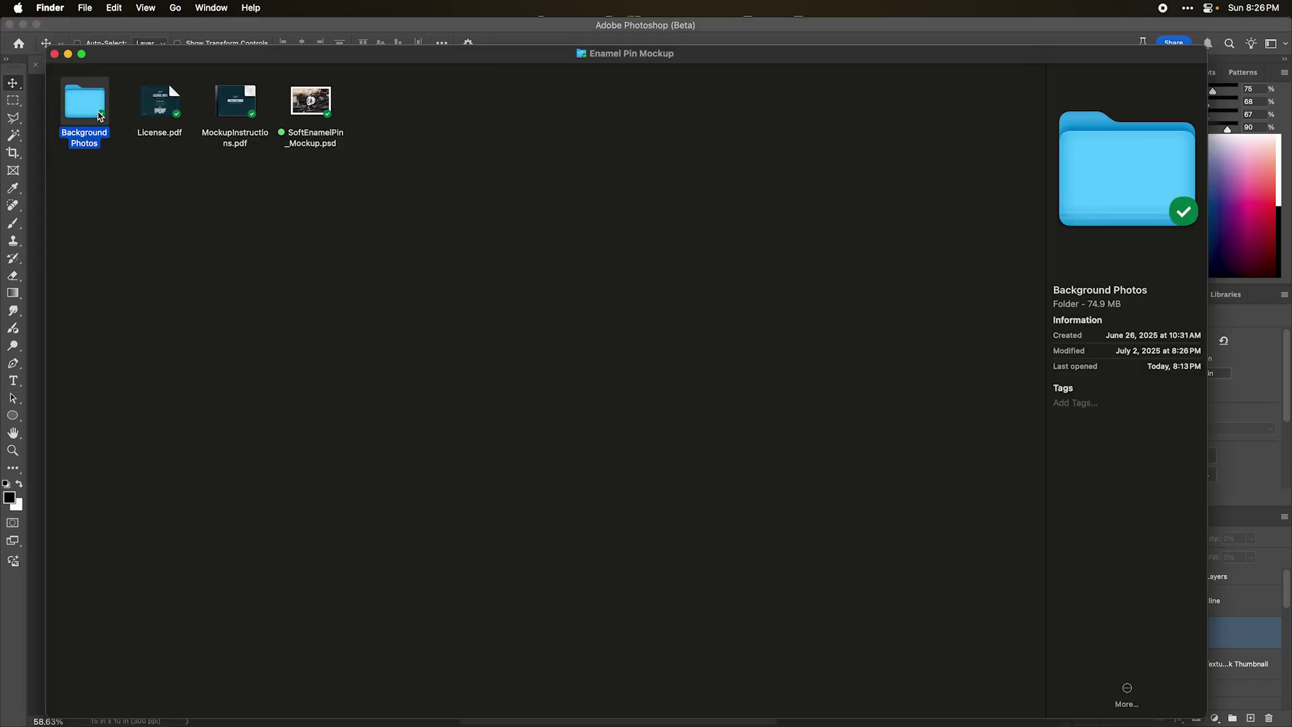
pyautogui.doubleClick(99, 117)
# Return to Photoshop and delete the hidden white Layer 1 from the Backgrounds group.
pyautogui.click(27, 173)
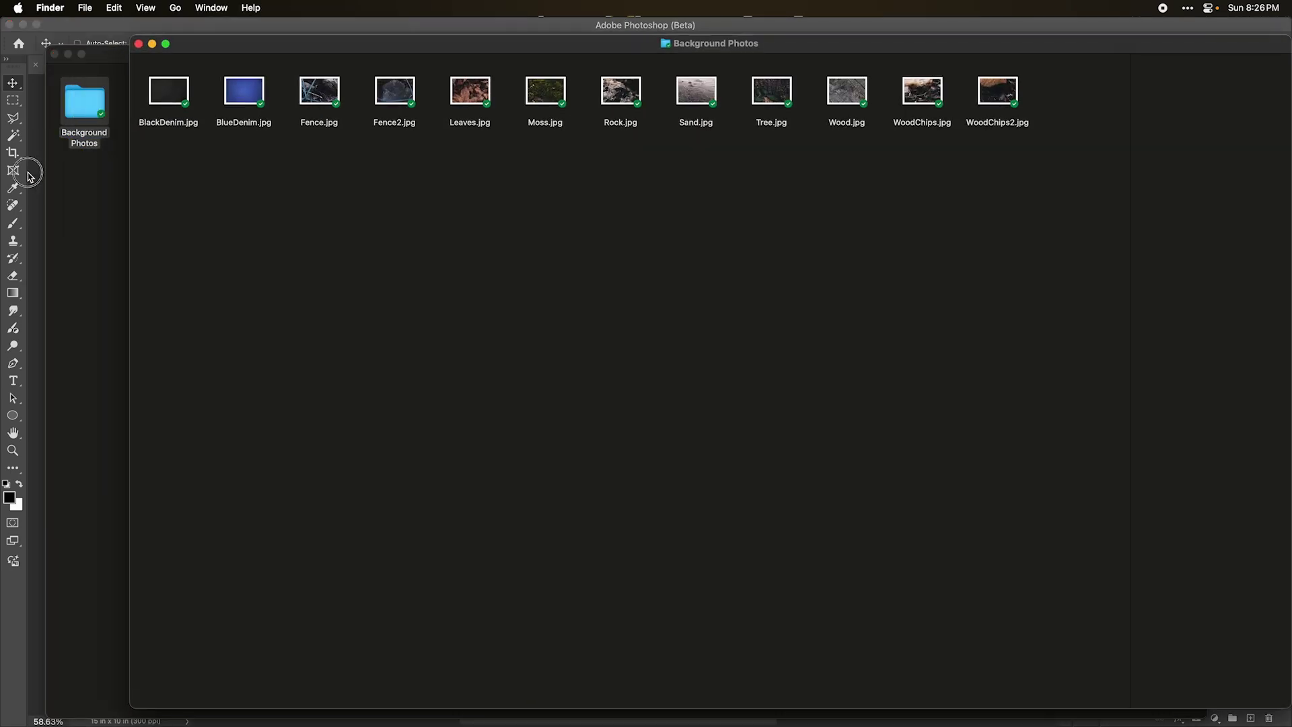
pyautogui.scroll(-4, 1174, 673)
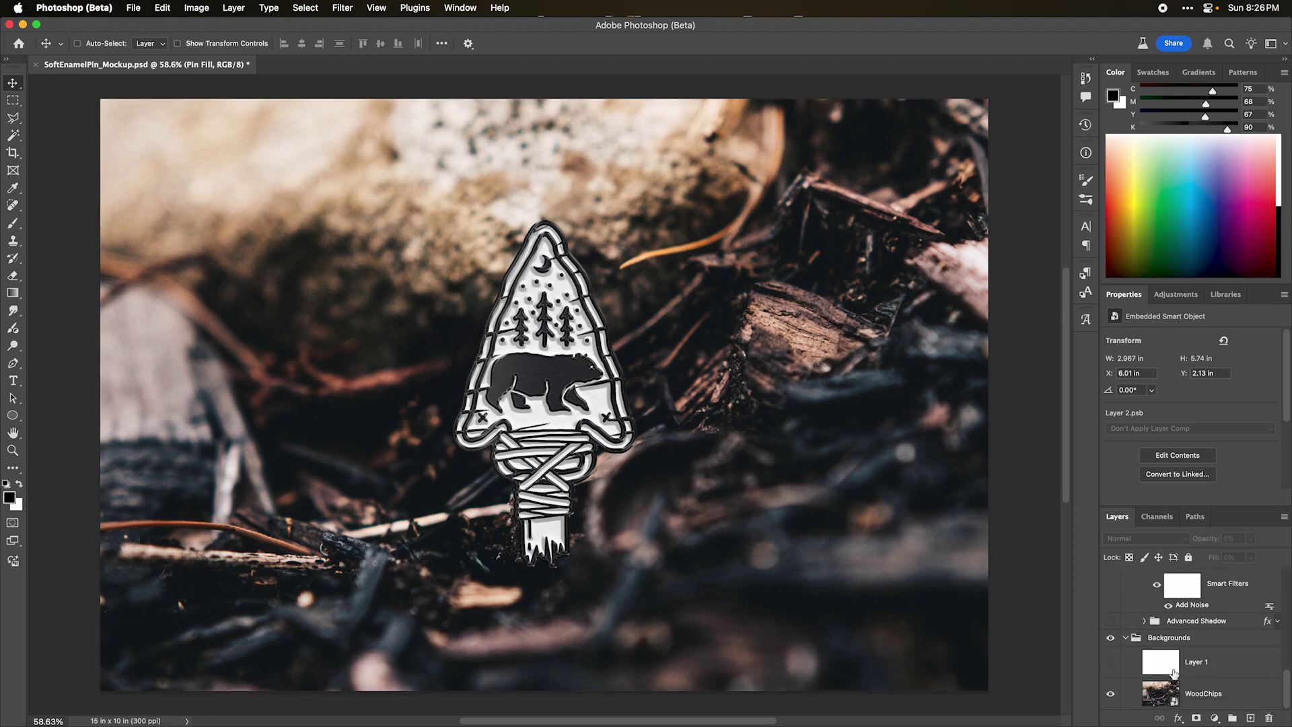
pyautogui.click(1168, 667)
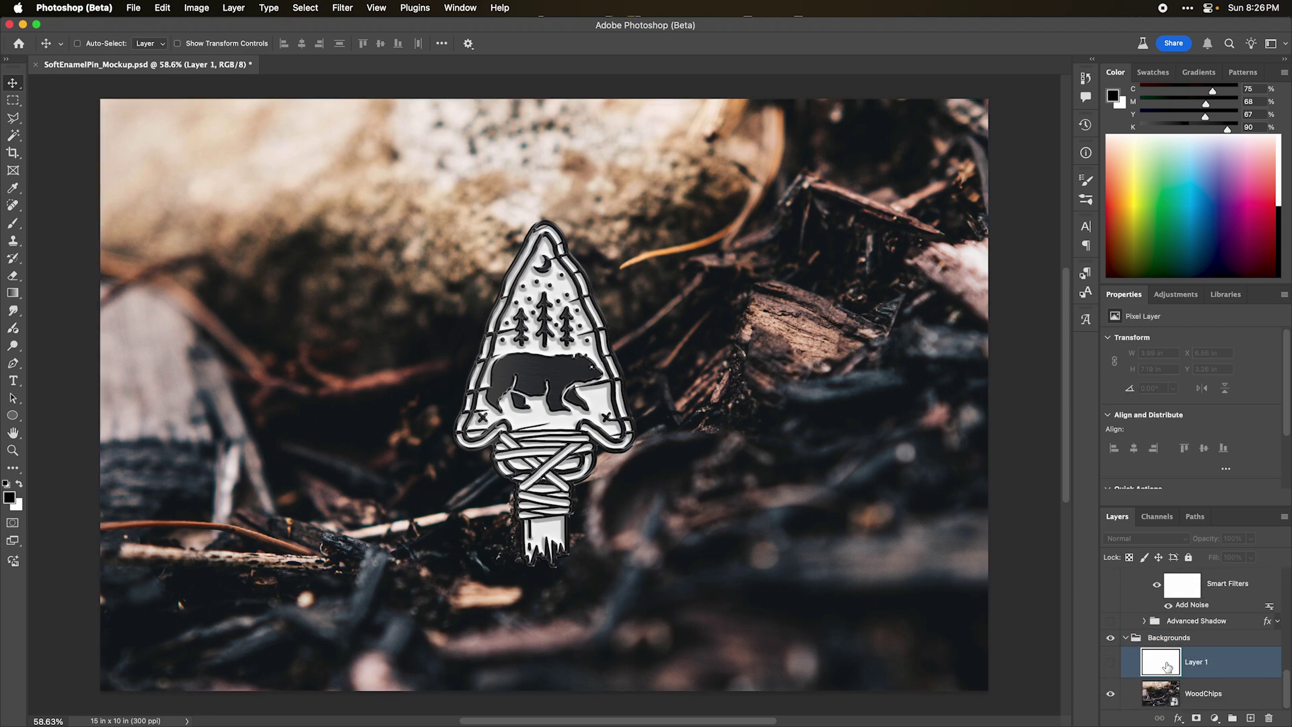
pyautogui.press('Delete')
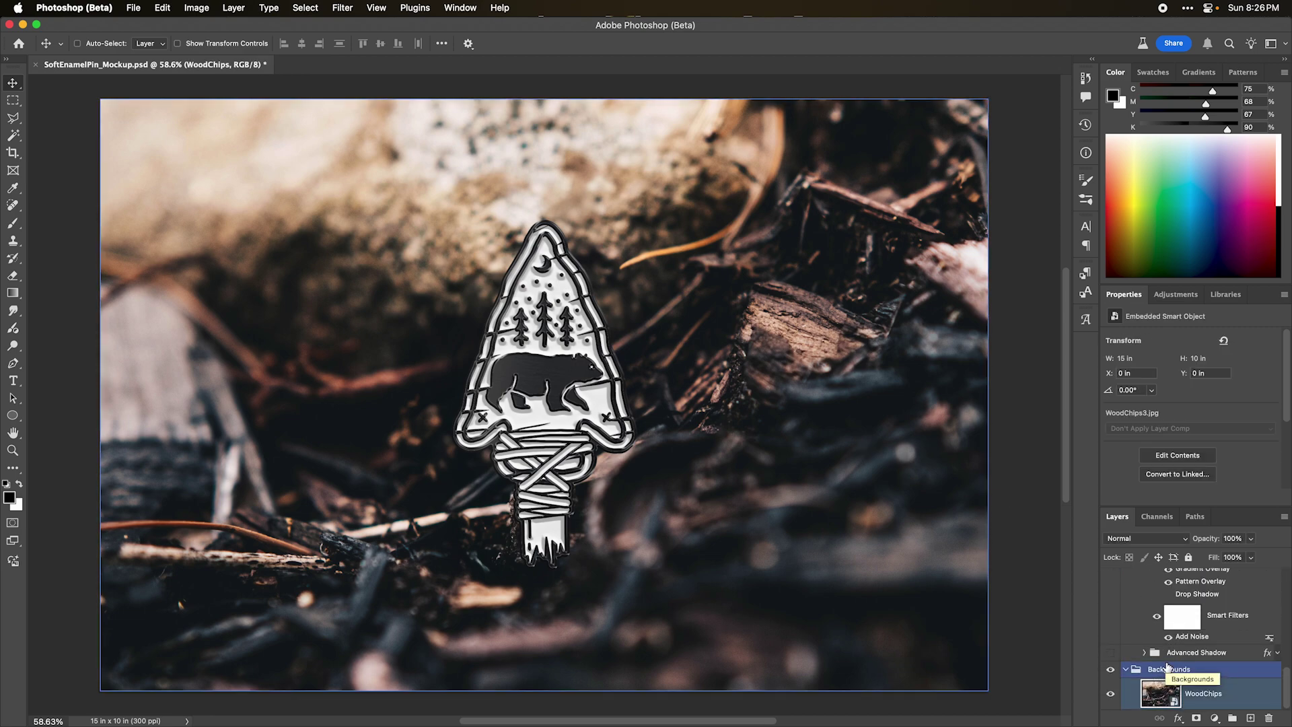
# Place Fence2.jpg from the Background Photos folder into the mockup's Backgrounds group at its original size.
pyautogui.press('super+Tab')
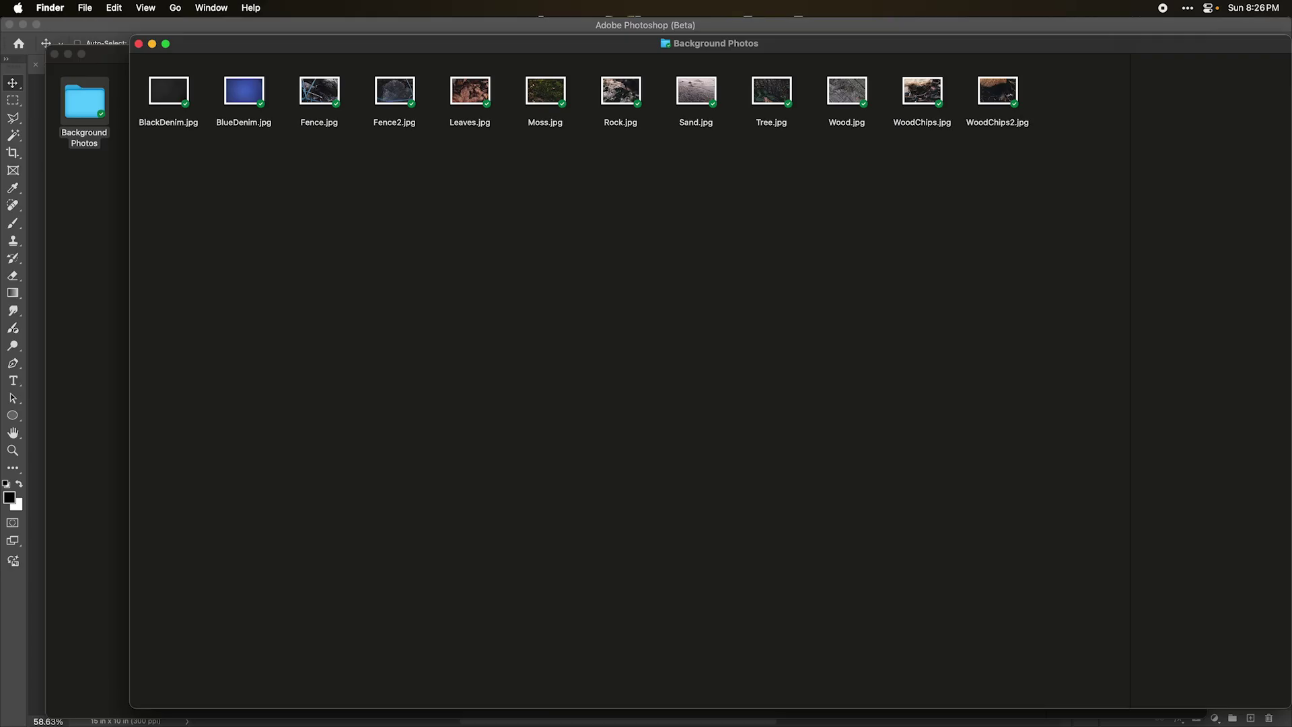
pyautogui.click(391, 106)
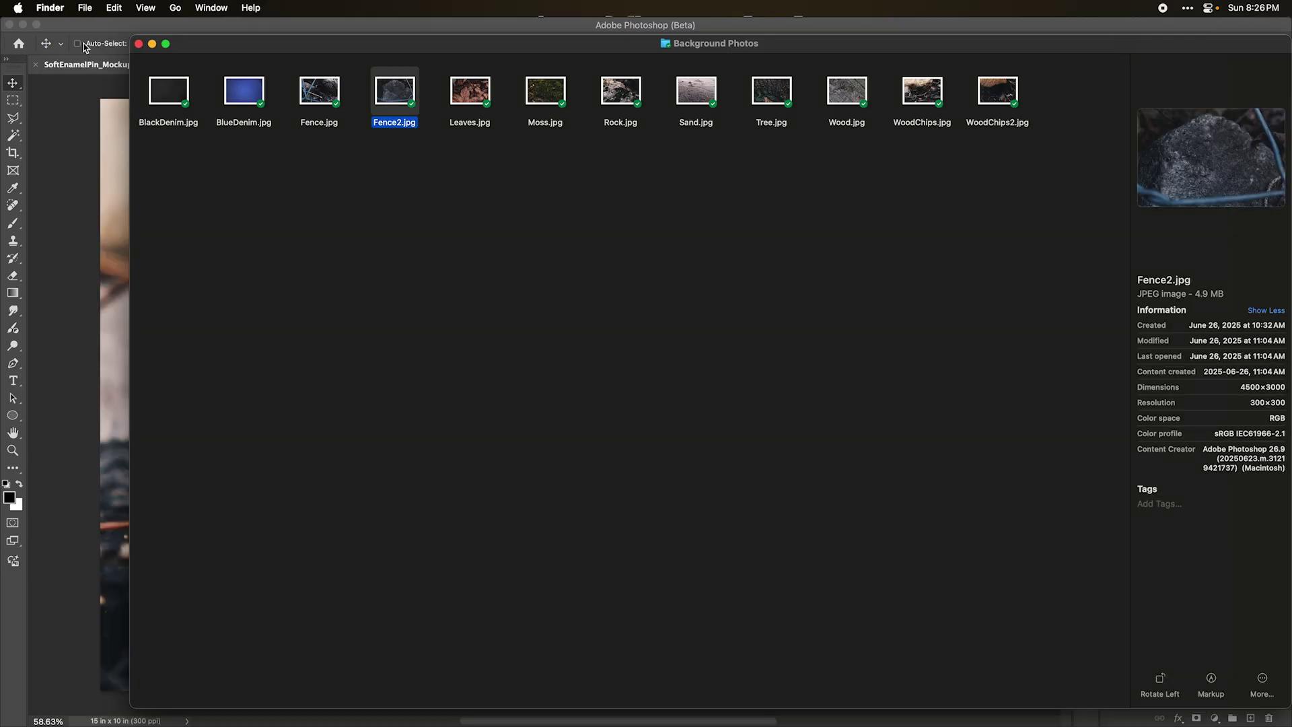
pyautogui.moveTo(404, 94); pyautogui.dragTo(80, 323)
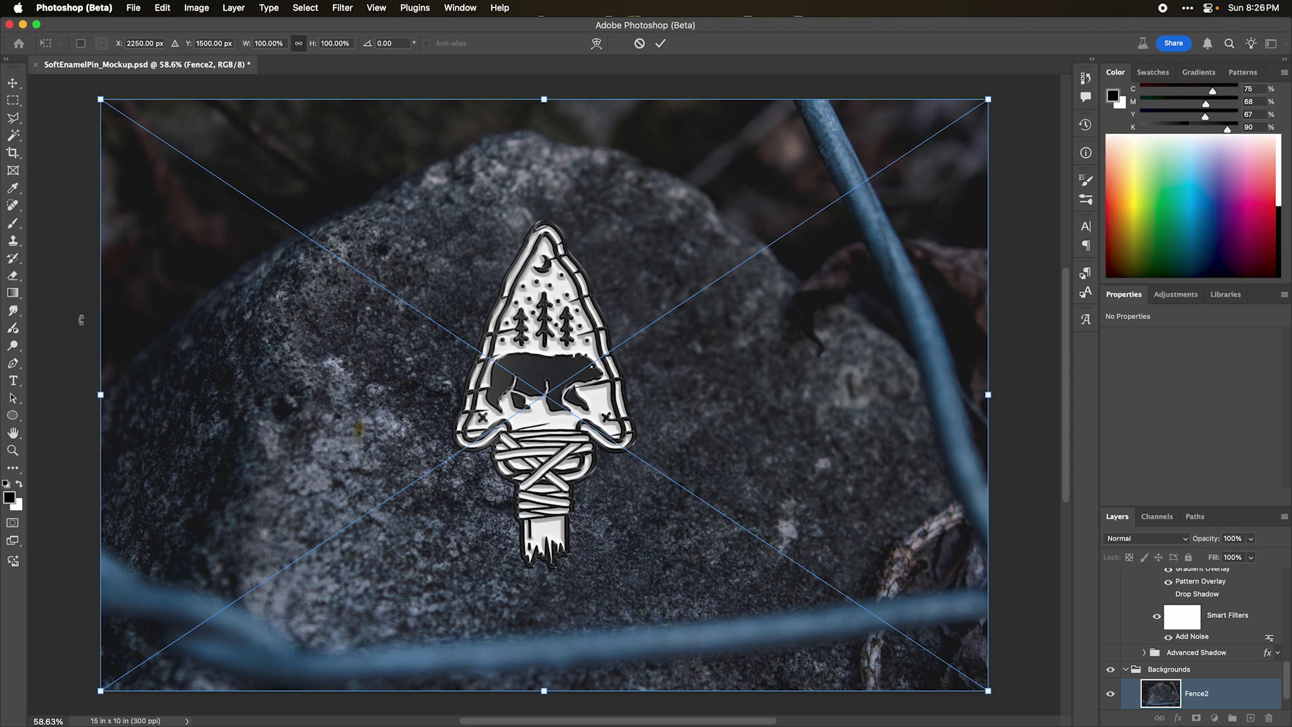
pyautogui.press('Return')
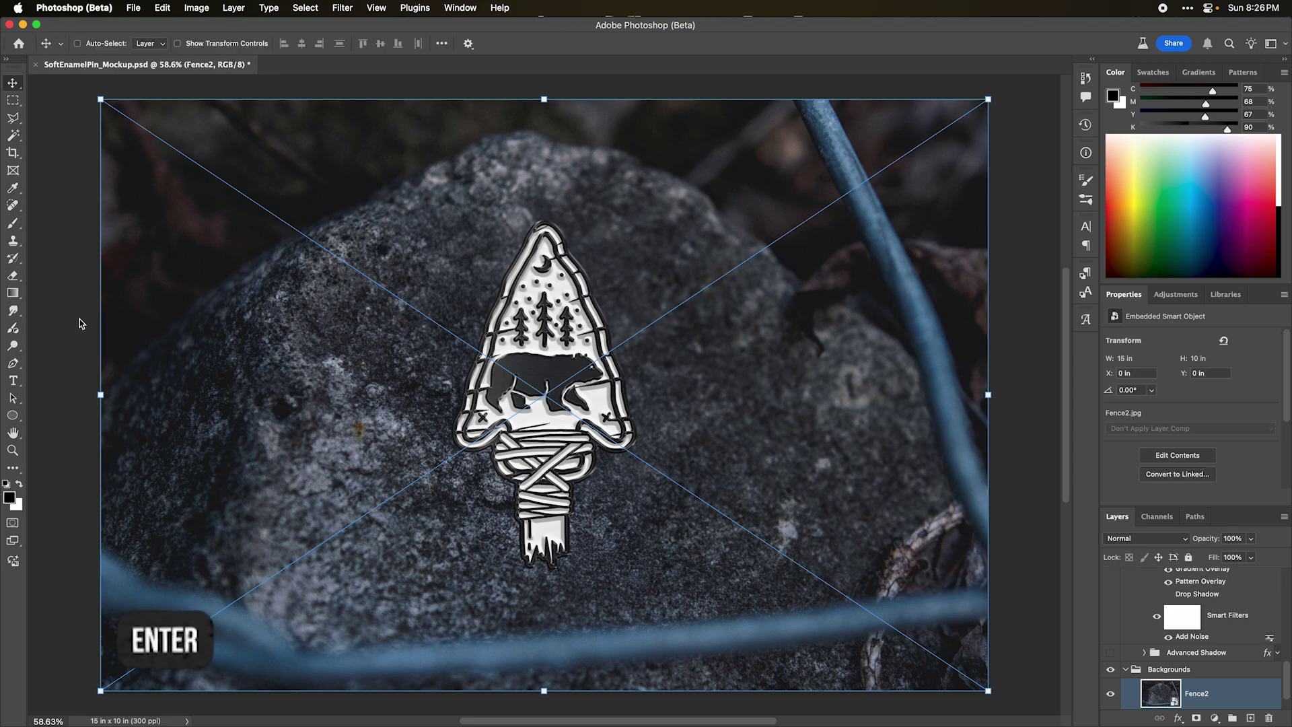
pyautogui.click(126, 6)
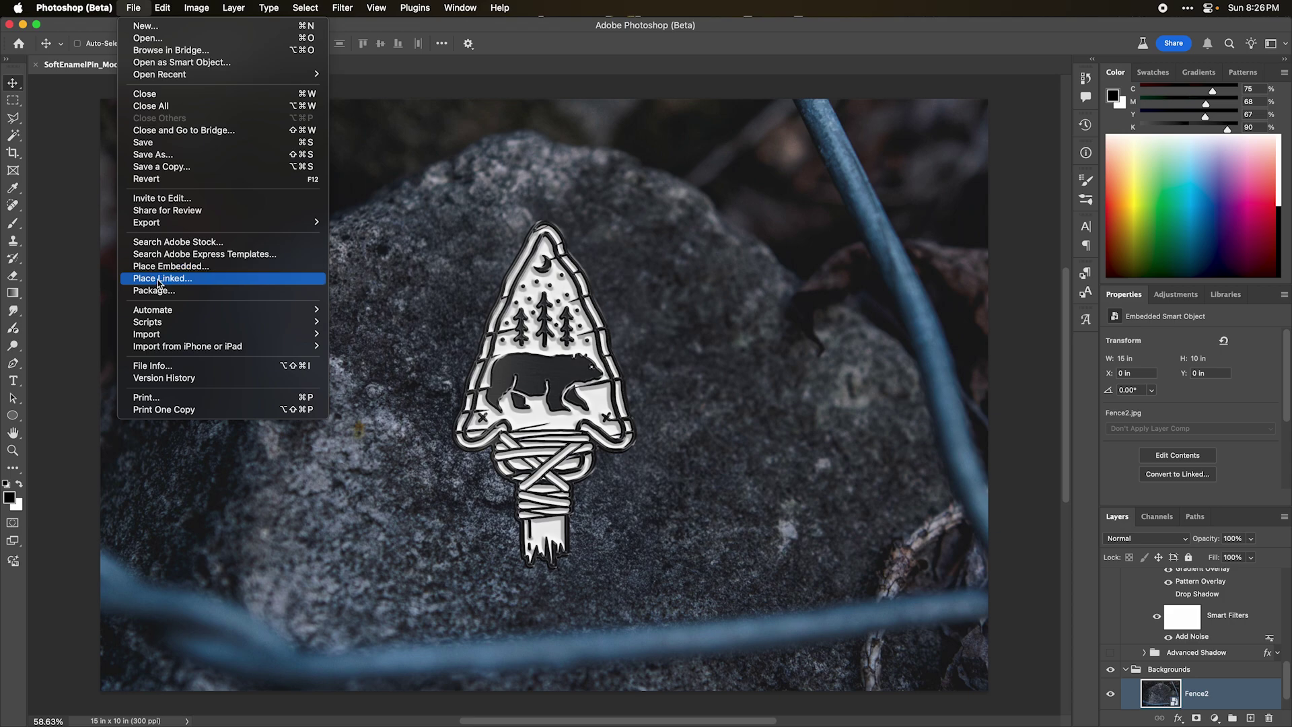
pyautogui.click(54, 282)
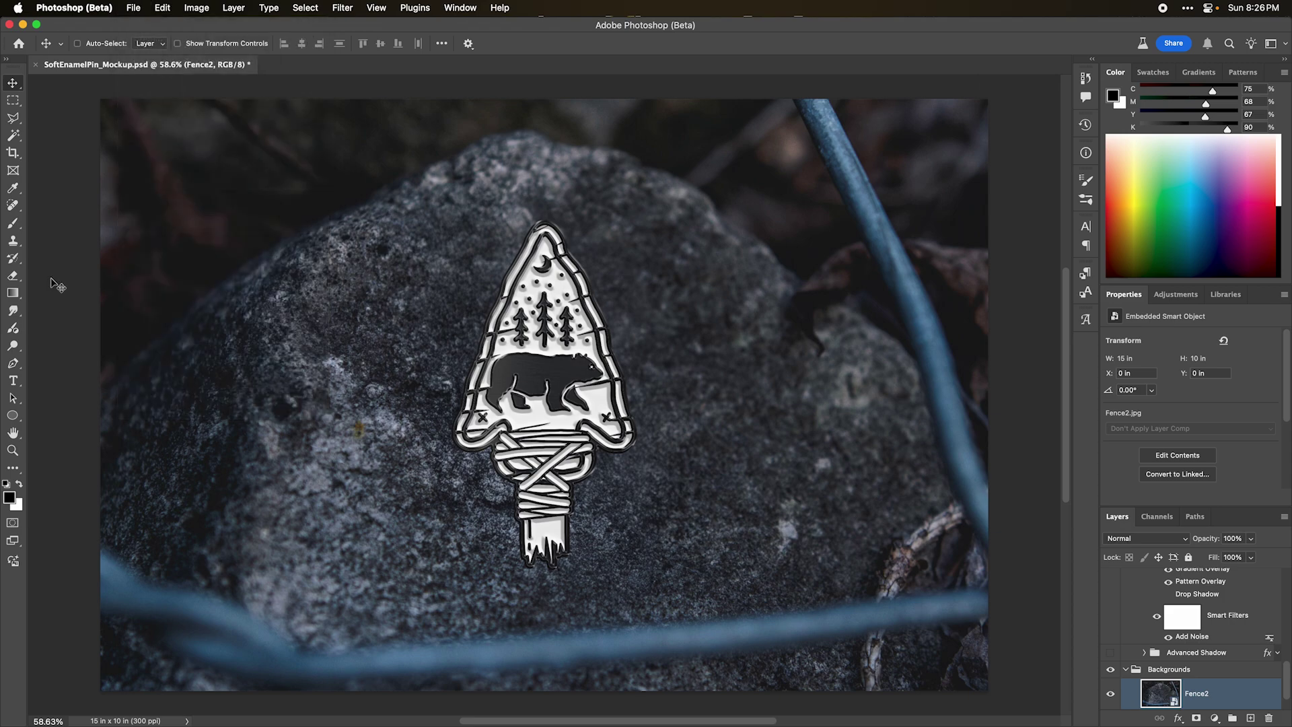
# Place Sand.jpg from the Background Photos folder as a new background above the Fence2 layer.
pyautogui.press('super+Tab')
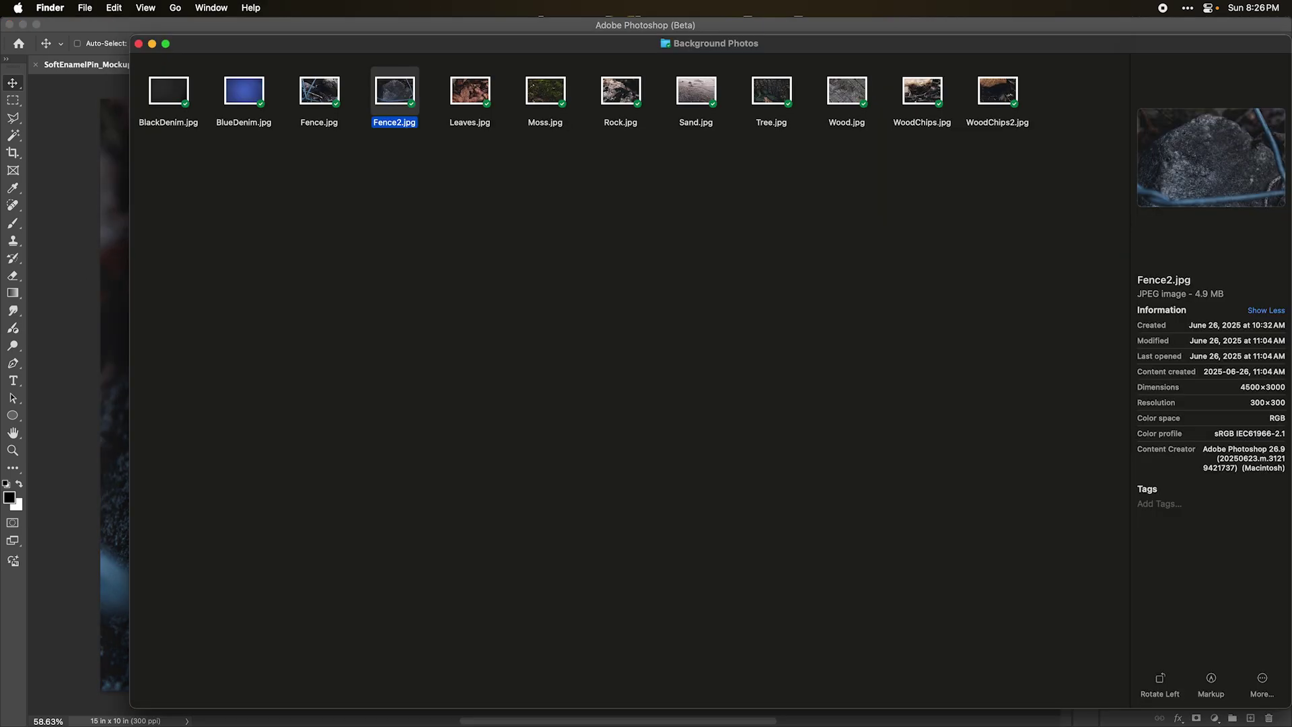
pyautogui.moveTo(696, 91); pyautogui.dragTo(73, 488)
pyautogui.press('Return')
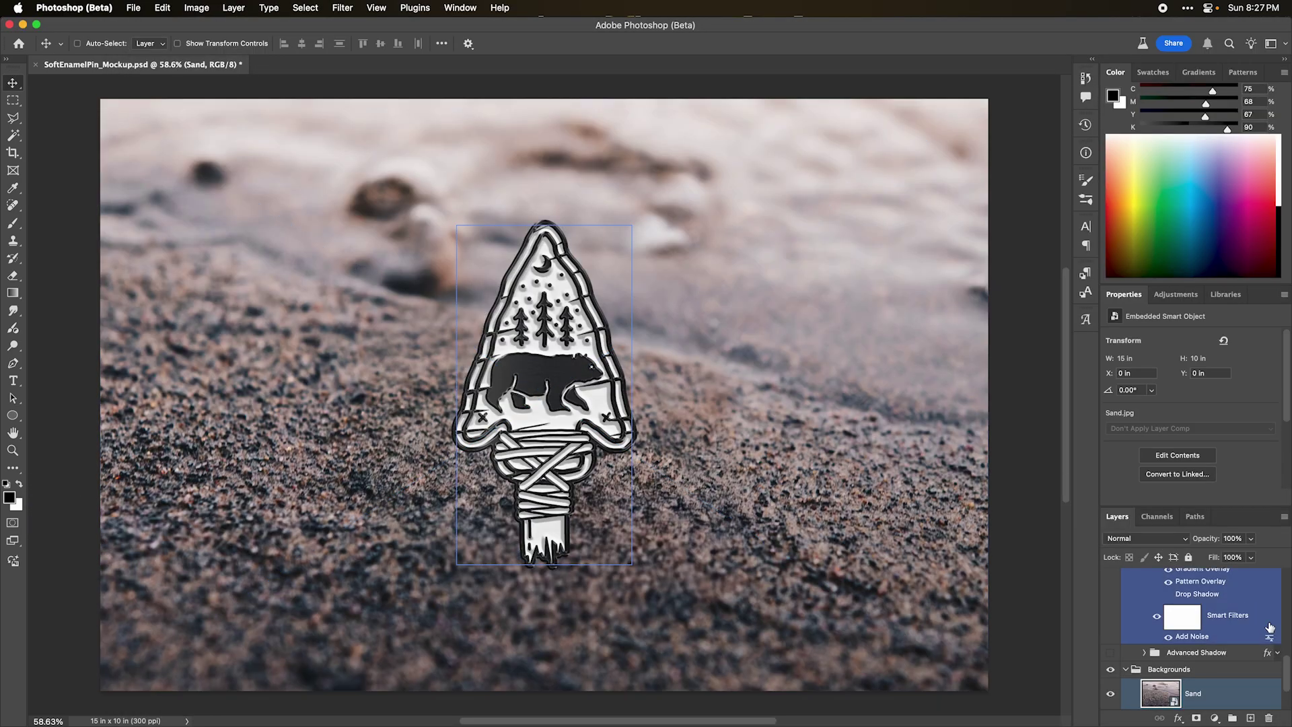
# Check the stacking of the photo layers in the Backgrounds group and select the Sand layer.
pyautogui.scroll(-2, 1269, 628)
pyautogui.click(1170, 607)
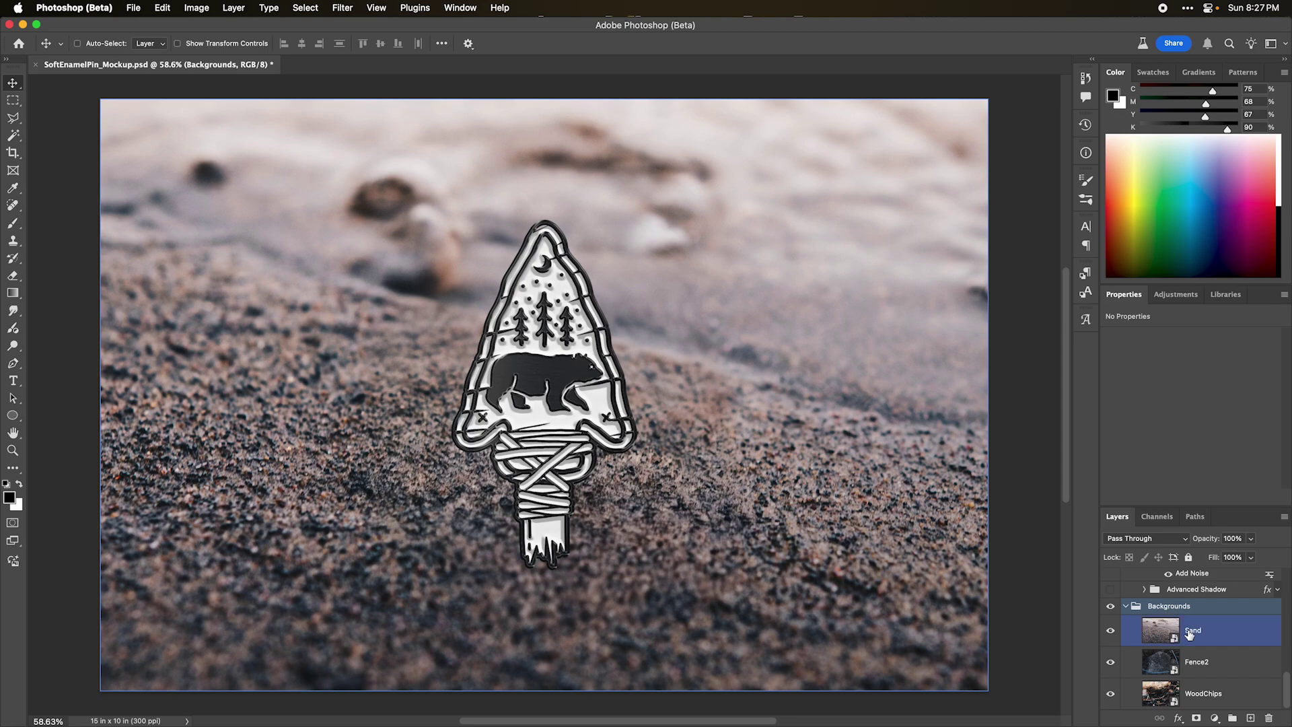
pyautogui.click(1188, 634)
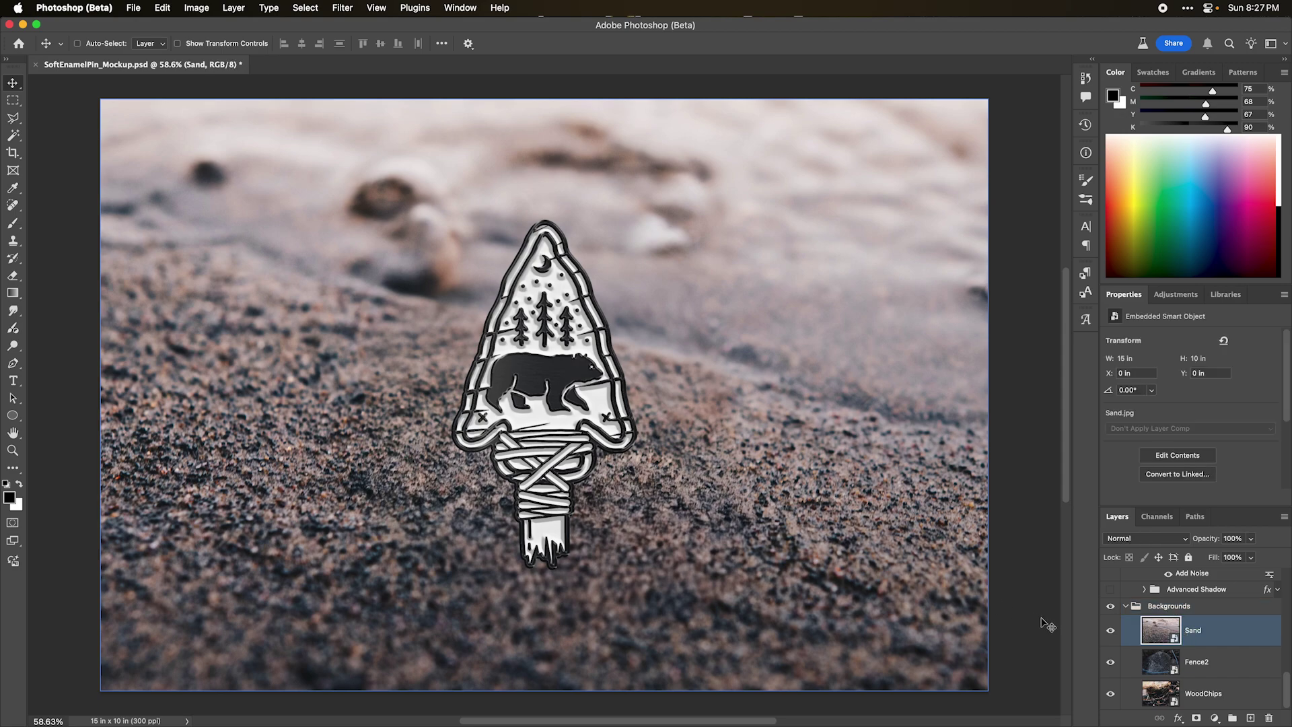
pyautogui.scroll(2, 1142, 646)
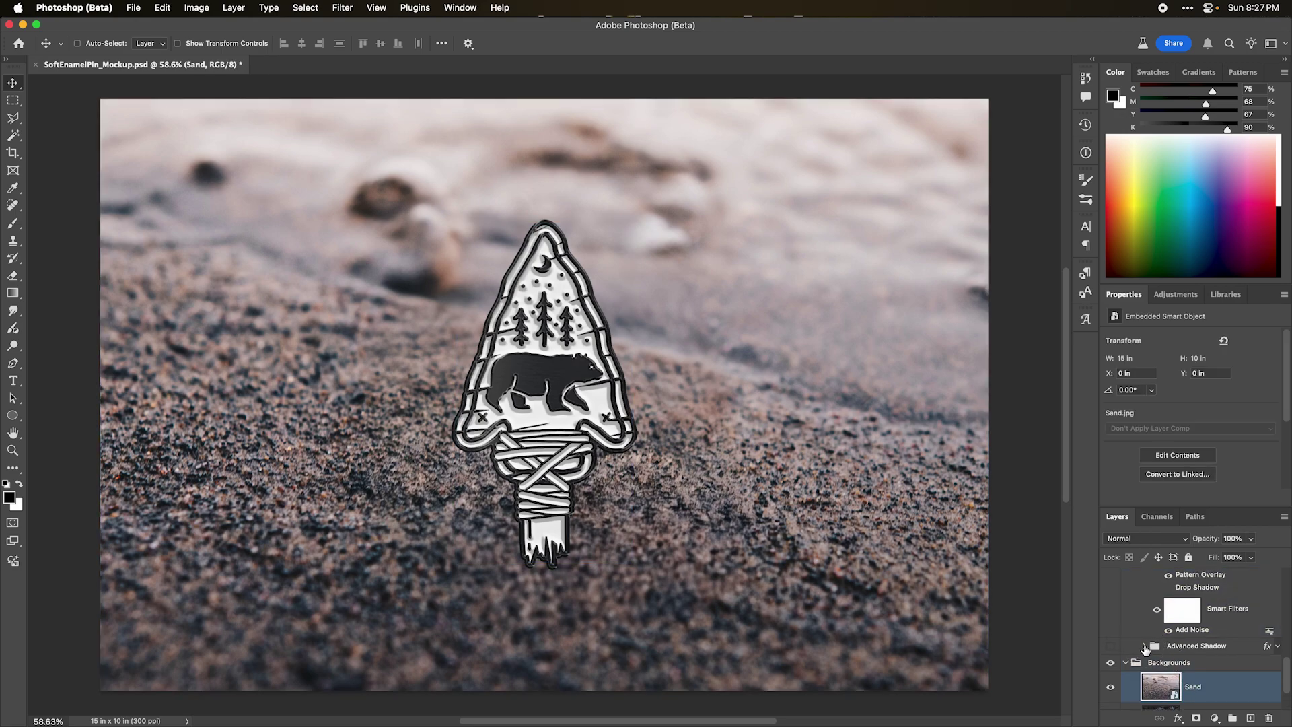
# Expand the Advanced Shadow group and turn on the Drop Shadow effect of the pin's Fill layer.
pyautogui.click(1142, 645)
pyautogui.scroll(-1, 1144, 639)
pyautogui.click(1149, 631)
pyautogui.scroll(2, 1149, 631)
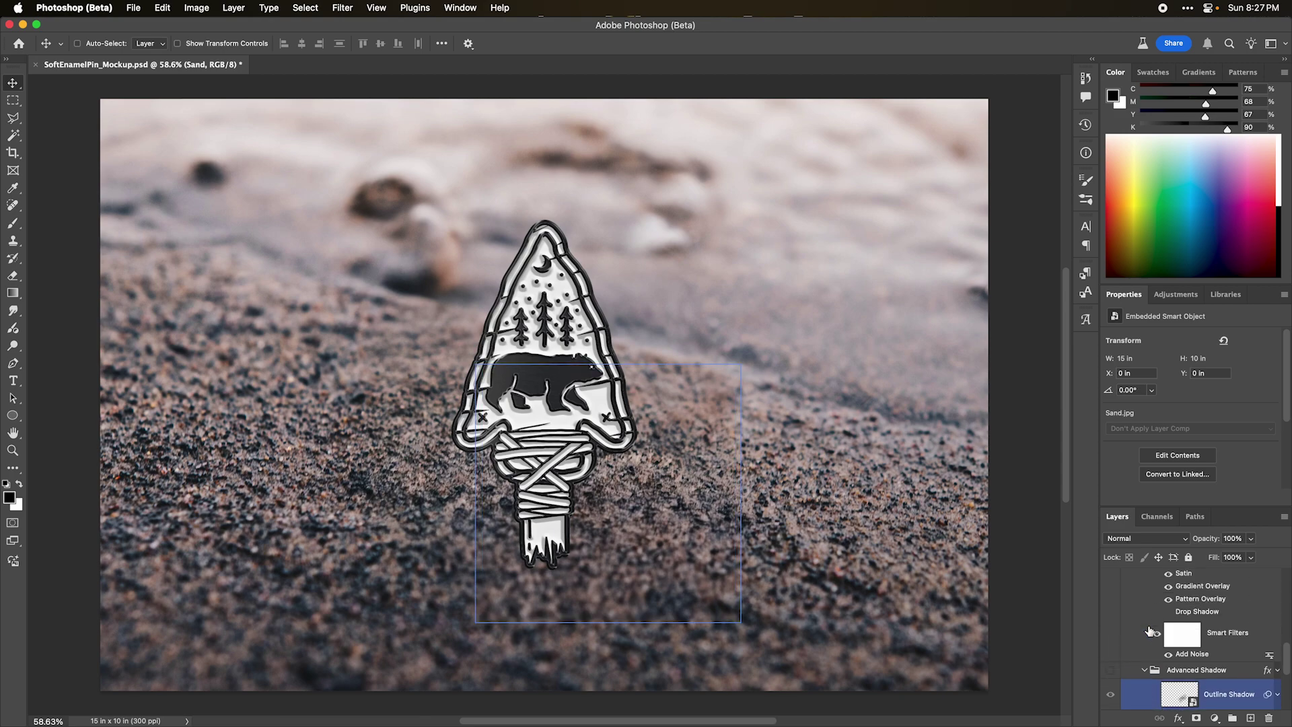
pyautogui.click(1172, 613)
pyautogui.click(1169, 612)
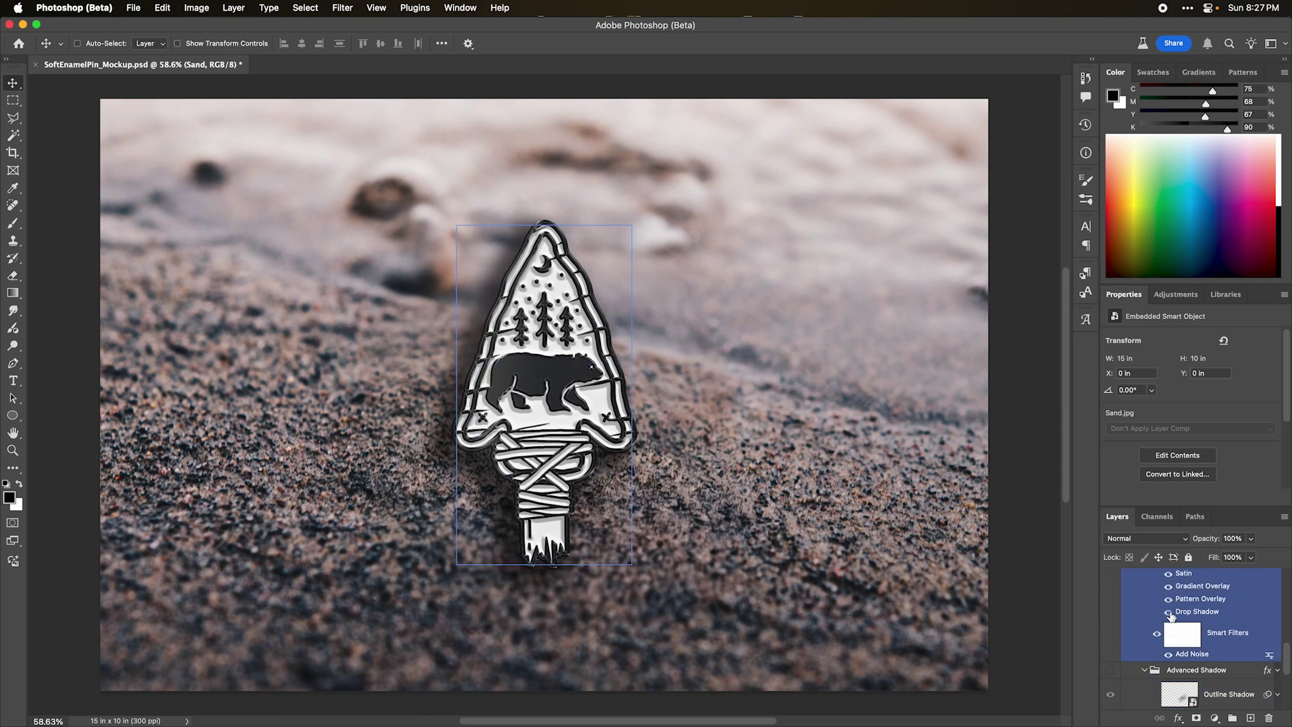
pyautogui.click(981, 617)
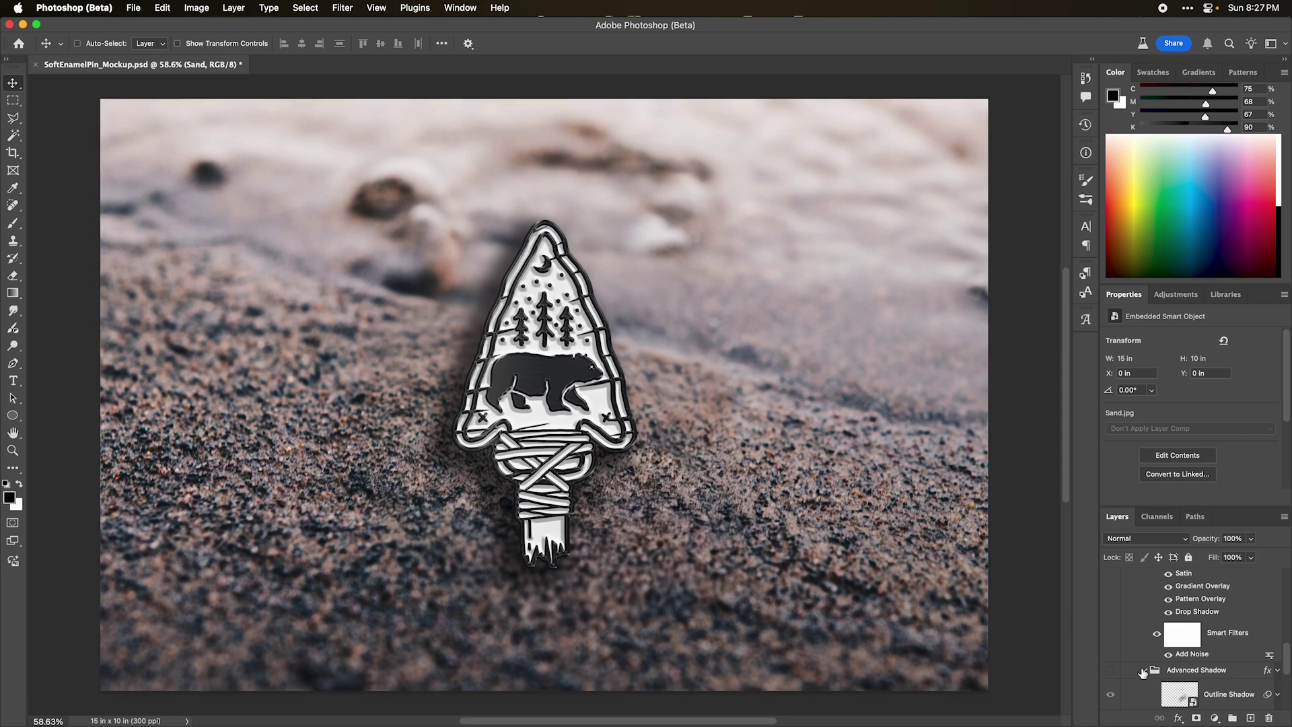
# Turn off the Fill layer's Drop Shadow effect and show the Advanced Shadow group instead.
pyautogui.click(1160, 637)
pyautogui.scroll(-3, 1144, 619)
pyautogui.scroll(2, 1122, 610)
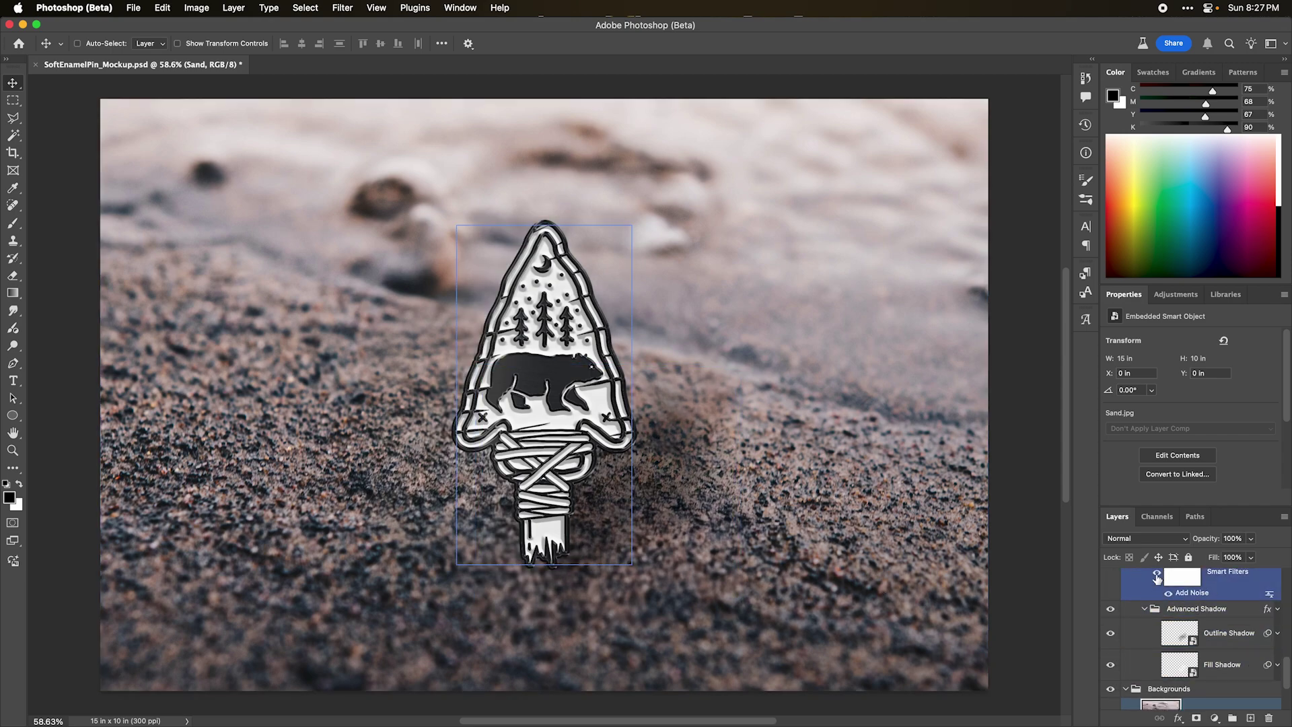
pyautogui.scroll(-3, 913, 423)
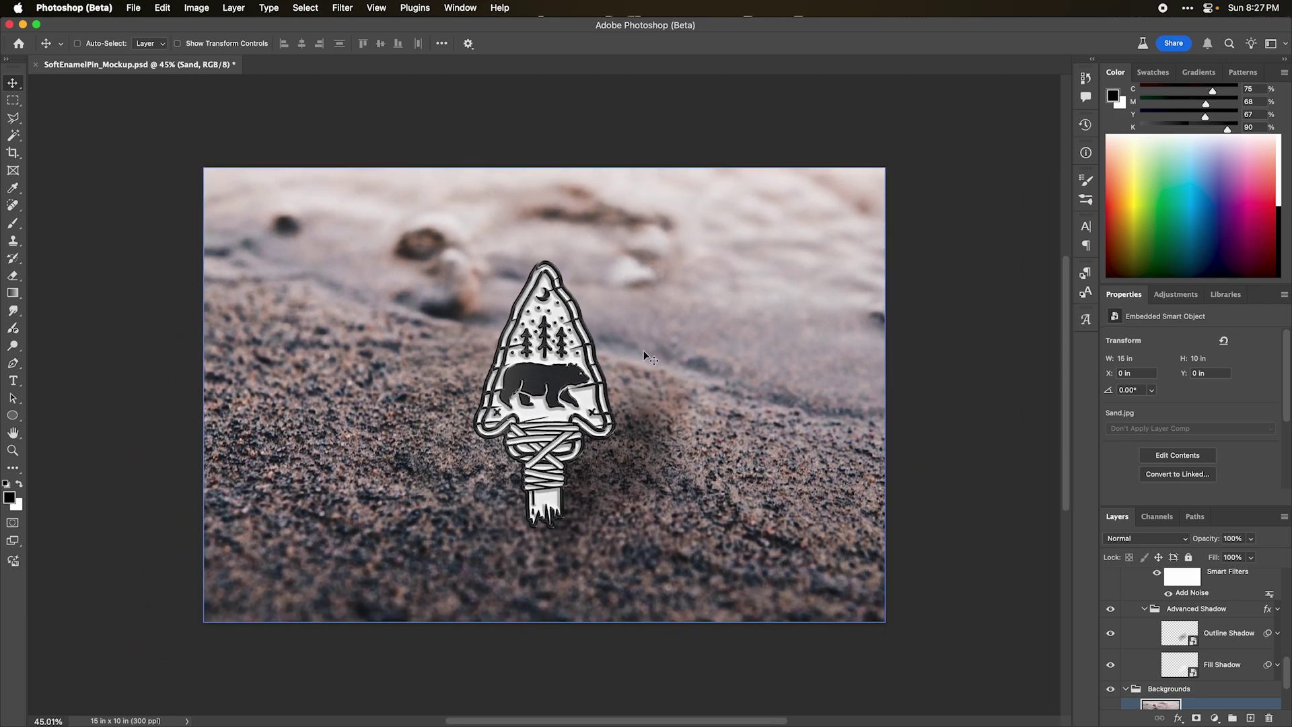
# Select the Advanced Shadow group and try skewing it with Free Transform toward the pin's left side.
pyautogui.keyDown('super'); pyautogui.click(1197, 609); pyautogui.keyUp('super')
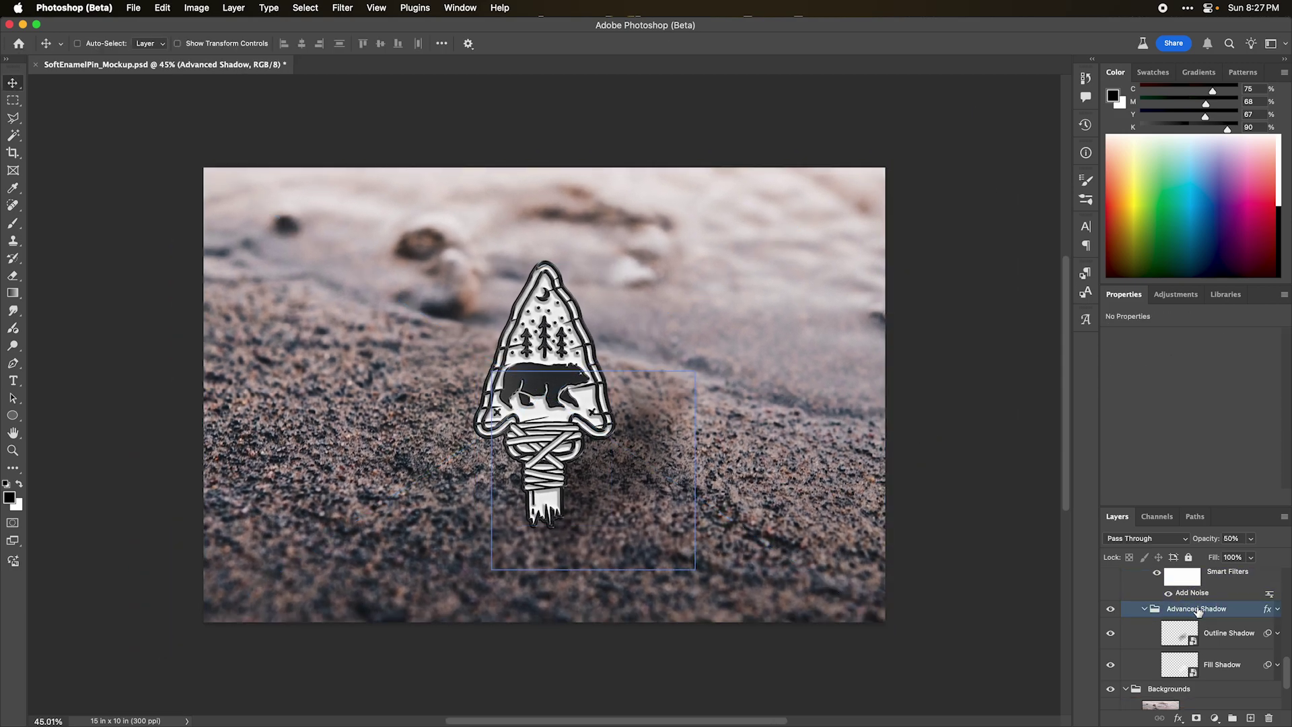
pyautogui.press('super+t')
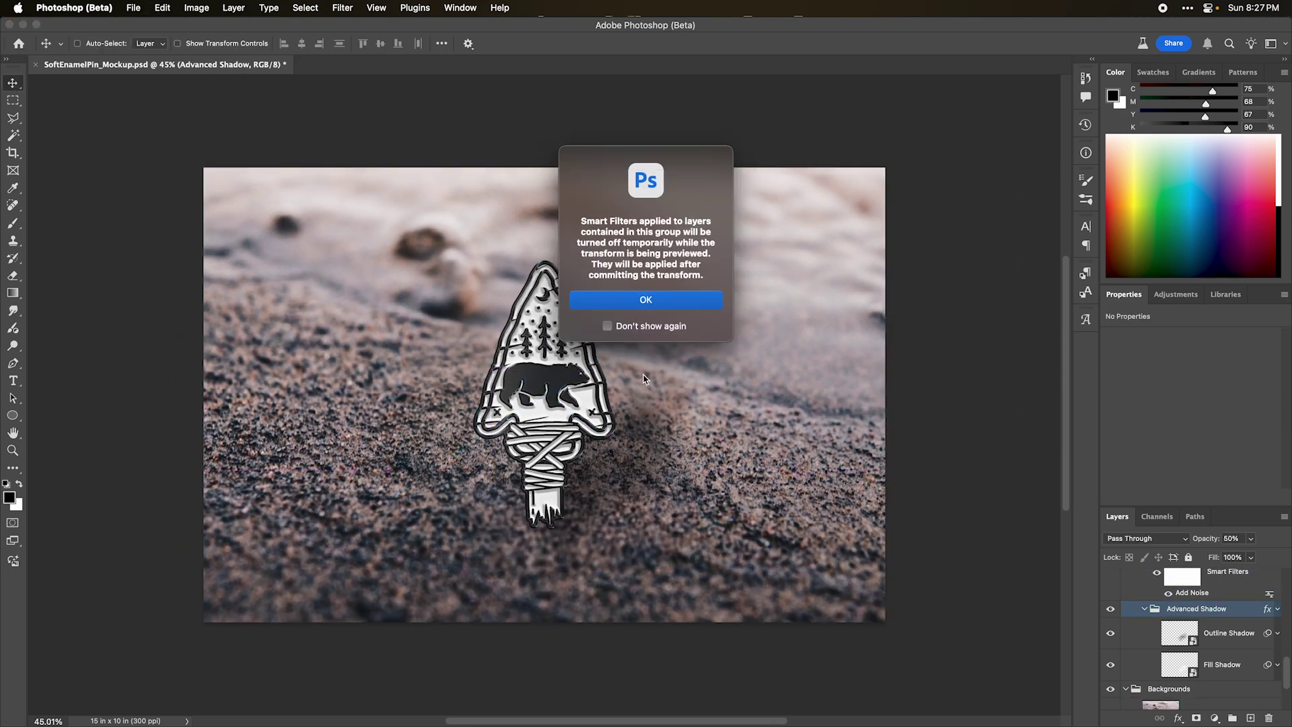
pyautogui.press('Return')
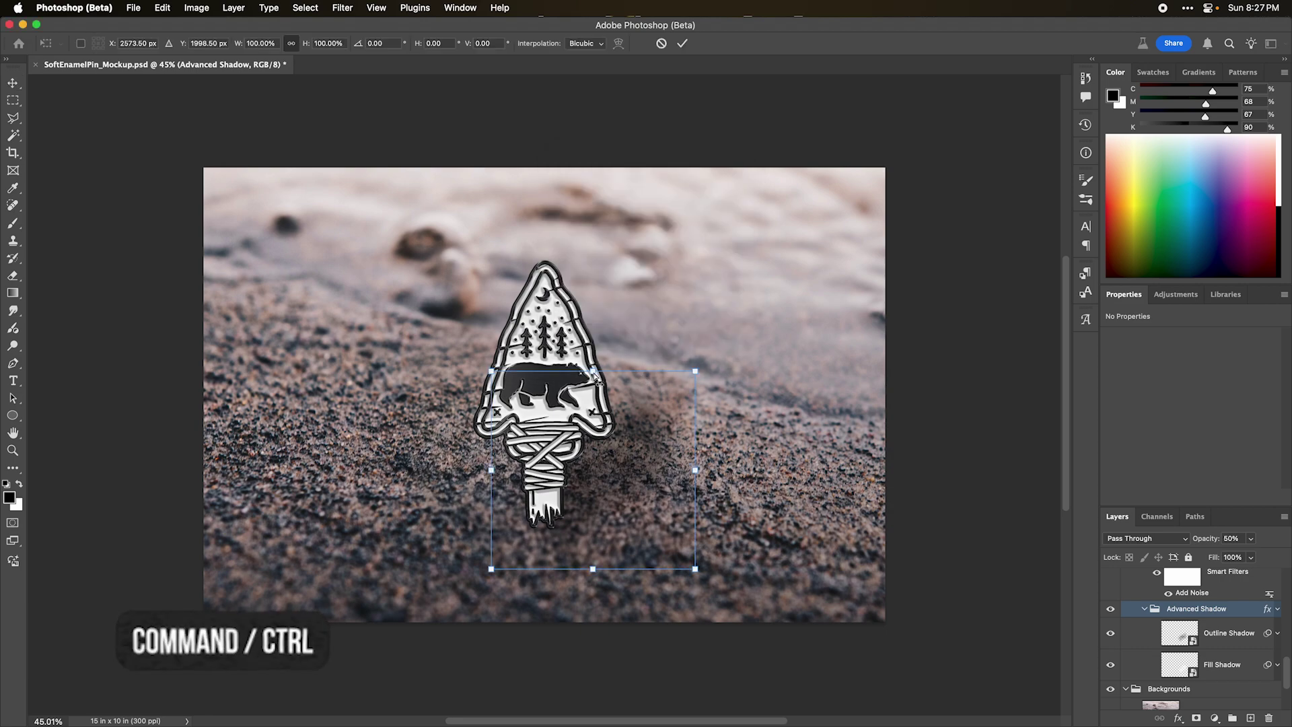
pyautogui.moveTo(593, 374); pyautogui.dragTo(444, 333)
pyautogui.press('Return')
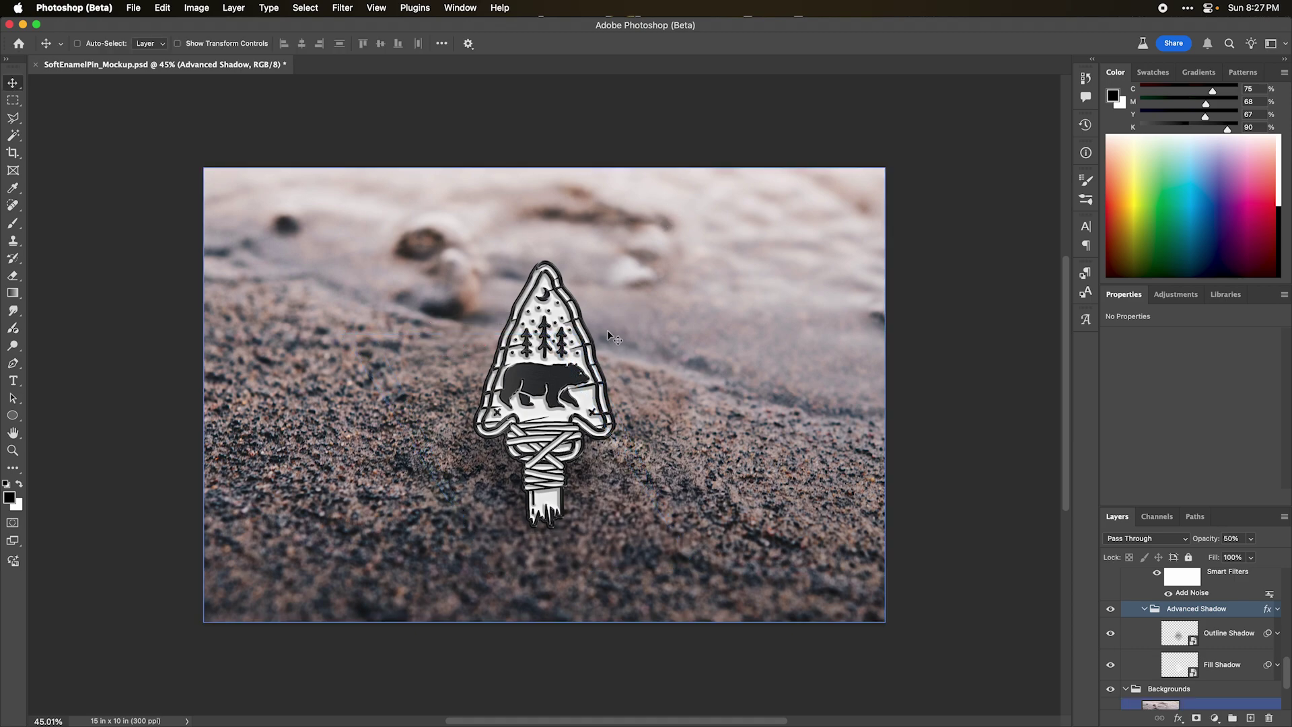
# Try flattening the Advanced Shadow group downward with Free Transform.
pyautogui.press('super+t')
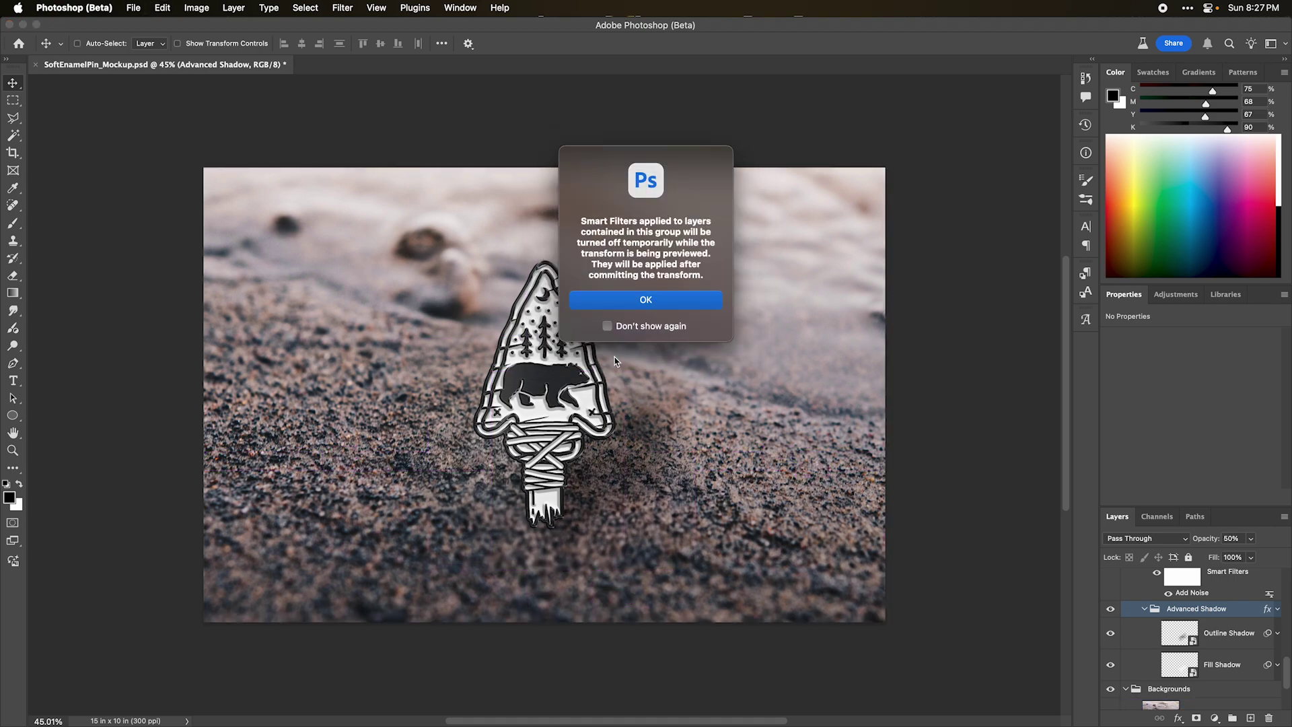
pyautogui.press('Return')
pyautogui.moveTo(585, 377); pyautogui.dragTo(545, 524)
pyautogui.press('Return')
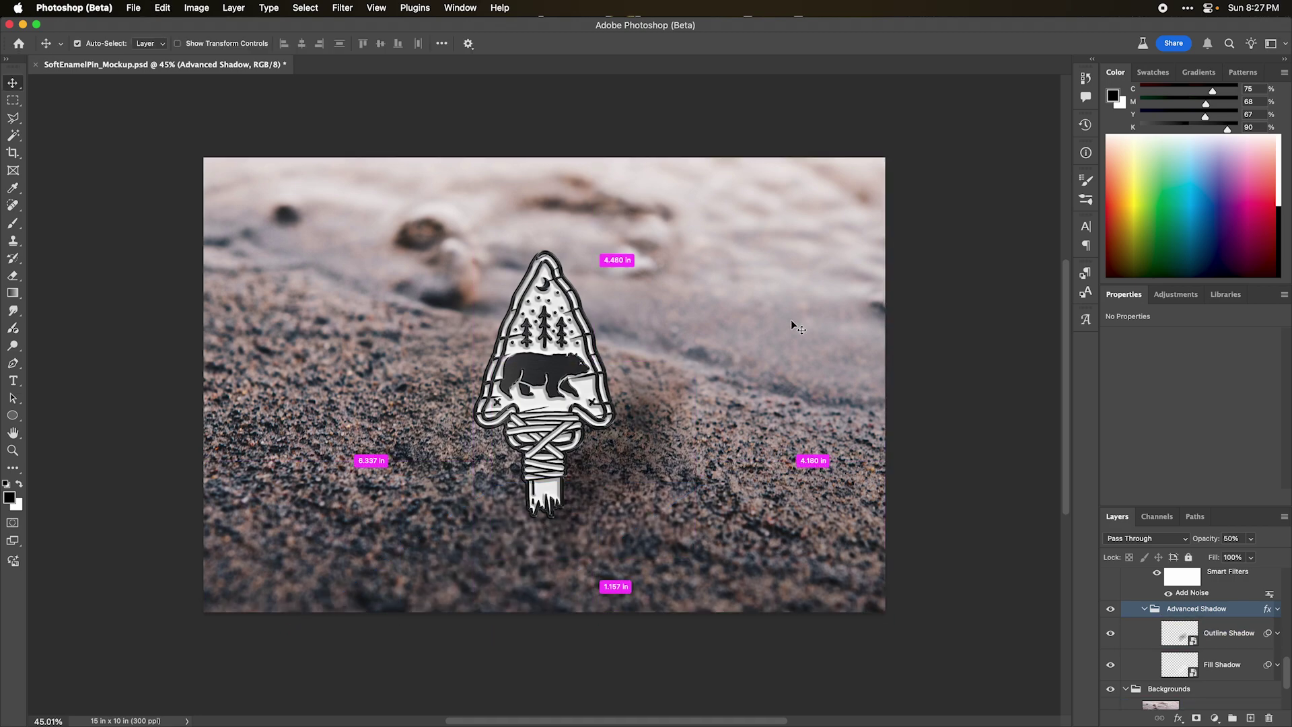
# Transform the Advanced Shadow group so the shadow is shorter and sits closer to the pin's lower right.
pyautogui.press('super+t')
pyautogui.press('Return')
pyautogui.moveTo(592, 361); pyautogui.dragTo(572, 479)
pyautogui.press('Return')
pyautogui.press('super+t')
pyautogui.press('Return')
pyautogui.moveTo(556, 415); pyautogui.dragTo(553, 392)
pyautogui.press('super+z')
pyautogui.moveTo(562, 438); pyautogui.dragTo(557, 379)
pyautogui.moveTo(598, 488); pyautogui.dragTo(594, 475)
pyautogui.press('Return')
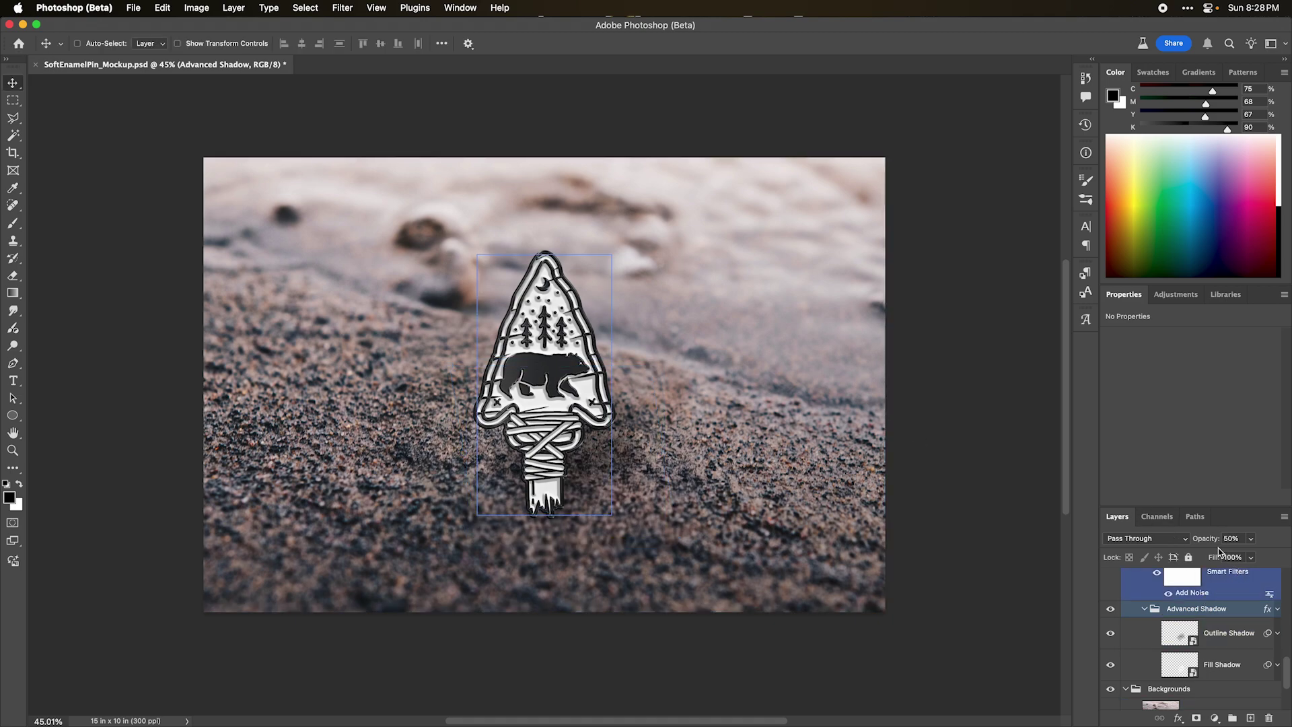
# Try the Advanced Shadow group at 15% opacity, restore it to 50%, and collapse the group.
pyautogui.moveTo(1208, 544)
pyautogui.mouseDown()
pyautogui.moveTo(1232, 541)
pyautogui.moveTo(1188, 541)
pyautogui.mouseUp()
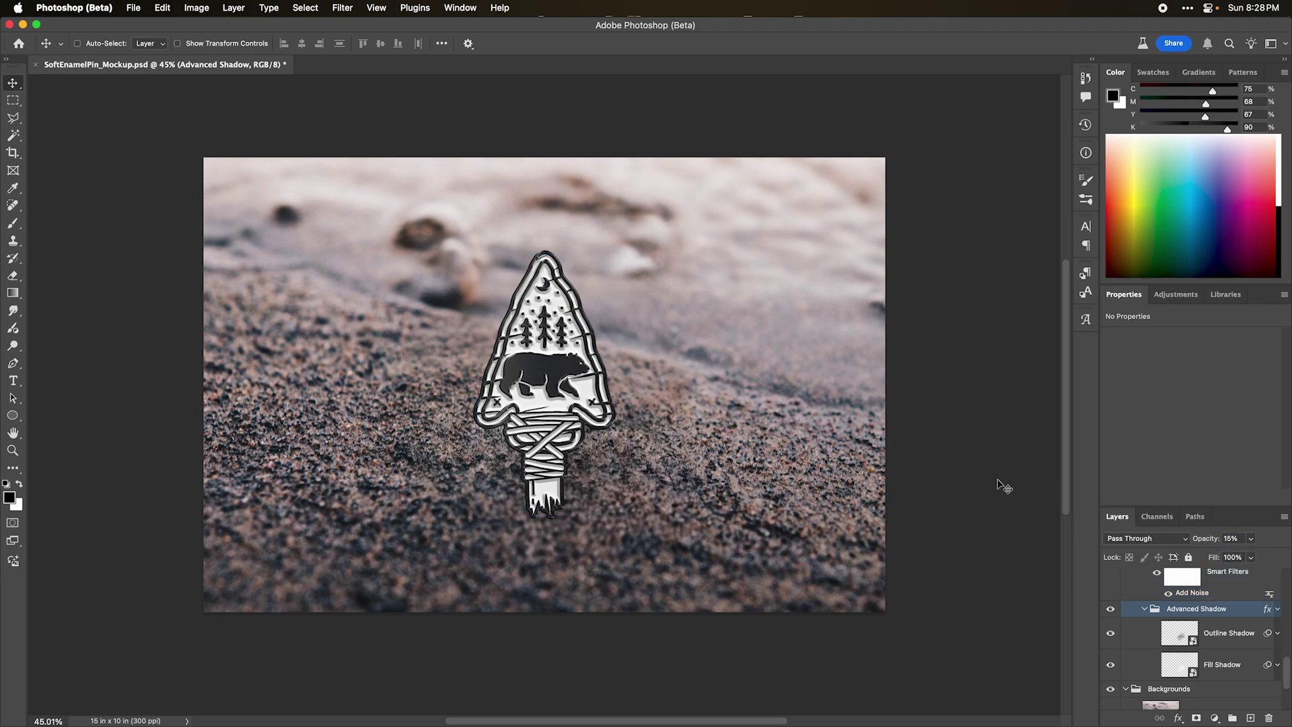
pyautogui.press('5')
pyautogui.click(1144, 608)
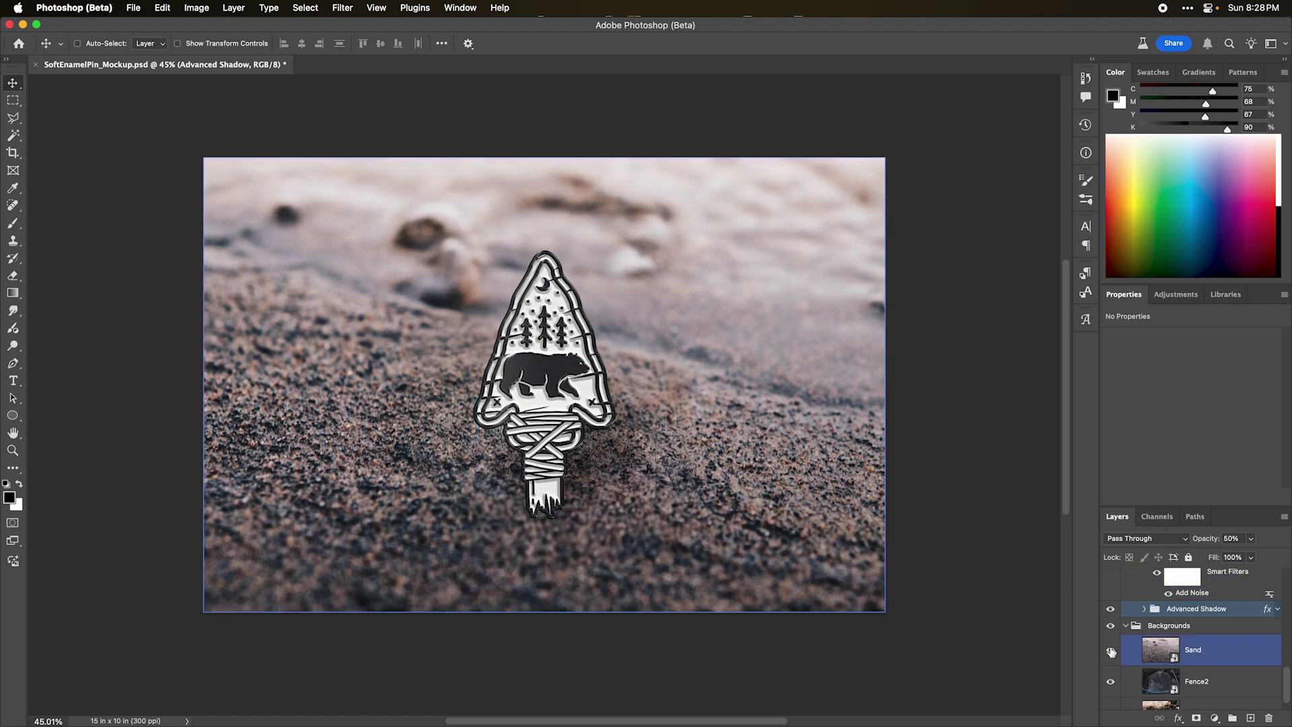
# Hide the Sand background and replace the Advanced Shadow group with the Fill layer's Drop Shadow effect.
pyautogui.click(1111, 651)
pyautogui.scroll(3, 1171, 646)
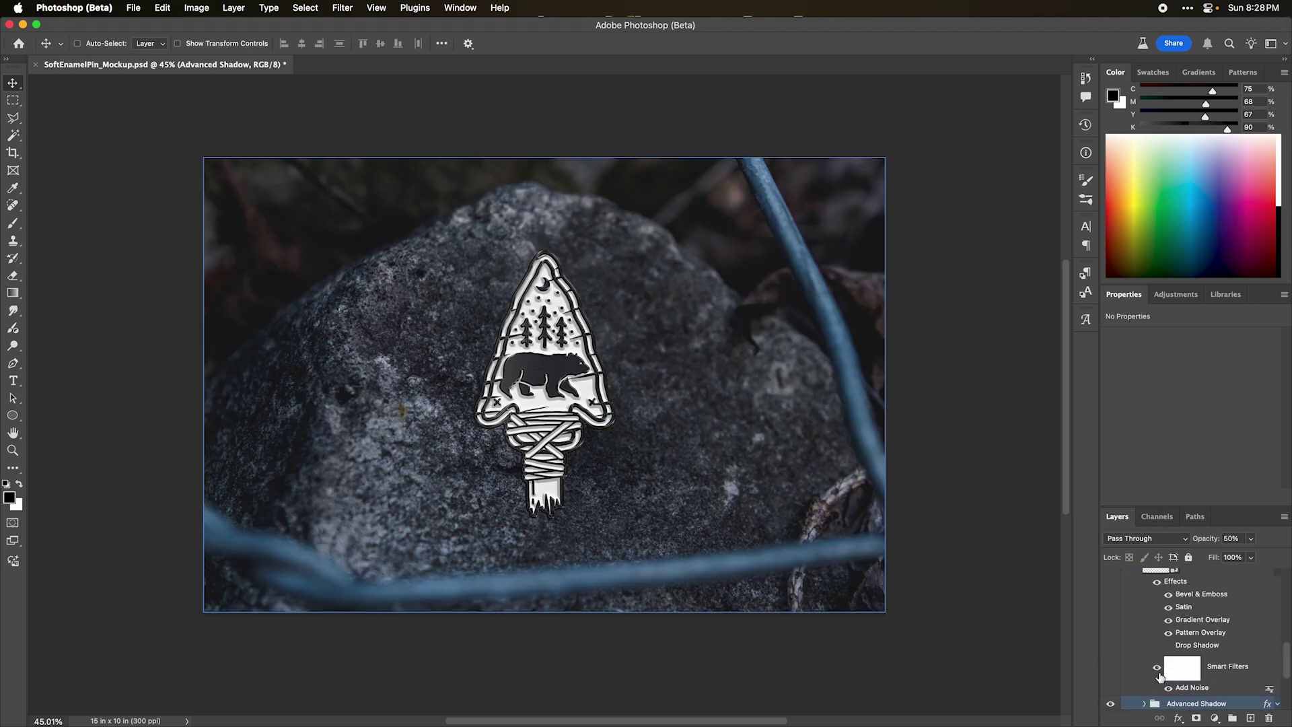
pyautogui.click(1169, 651)
pyautogui.click(947, 622)
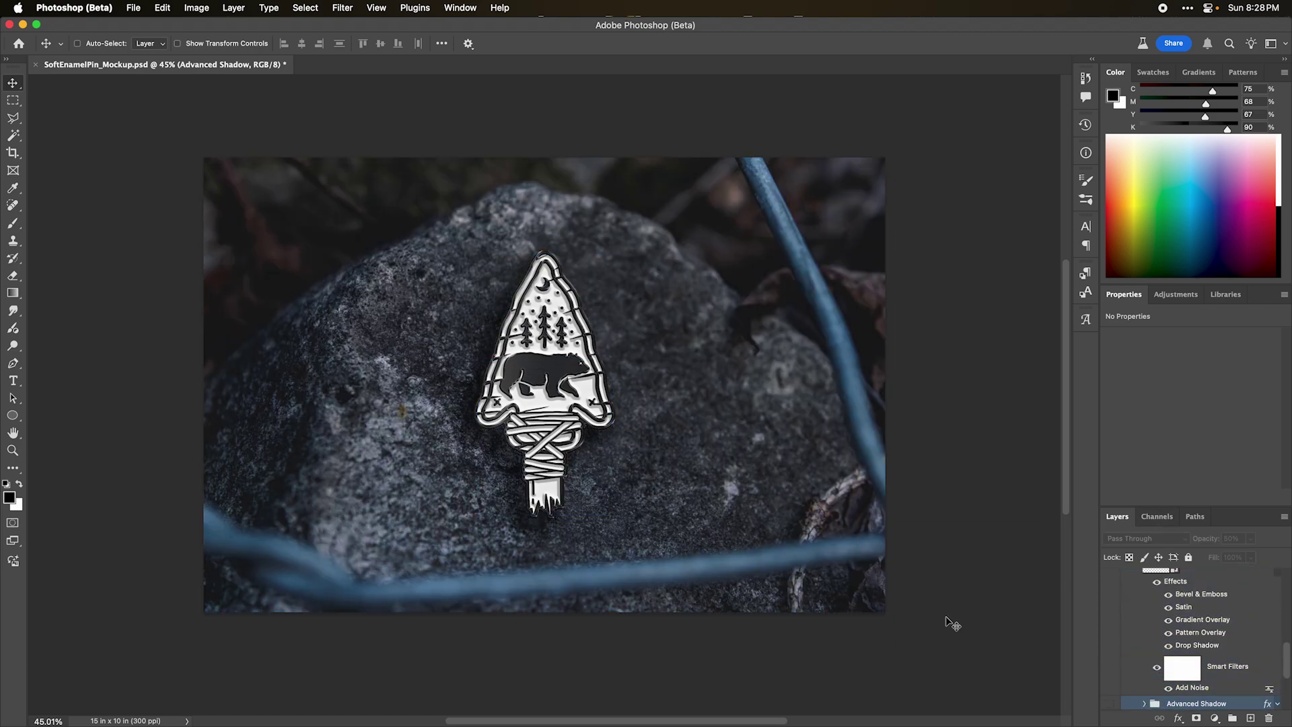
# Set the Fill layer's drop shadow to 31% opacity, a 147° angle and 76 px distance.
pyautogui.click(1151, 623)
pyautogui.doubleClick(1202, 633)
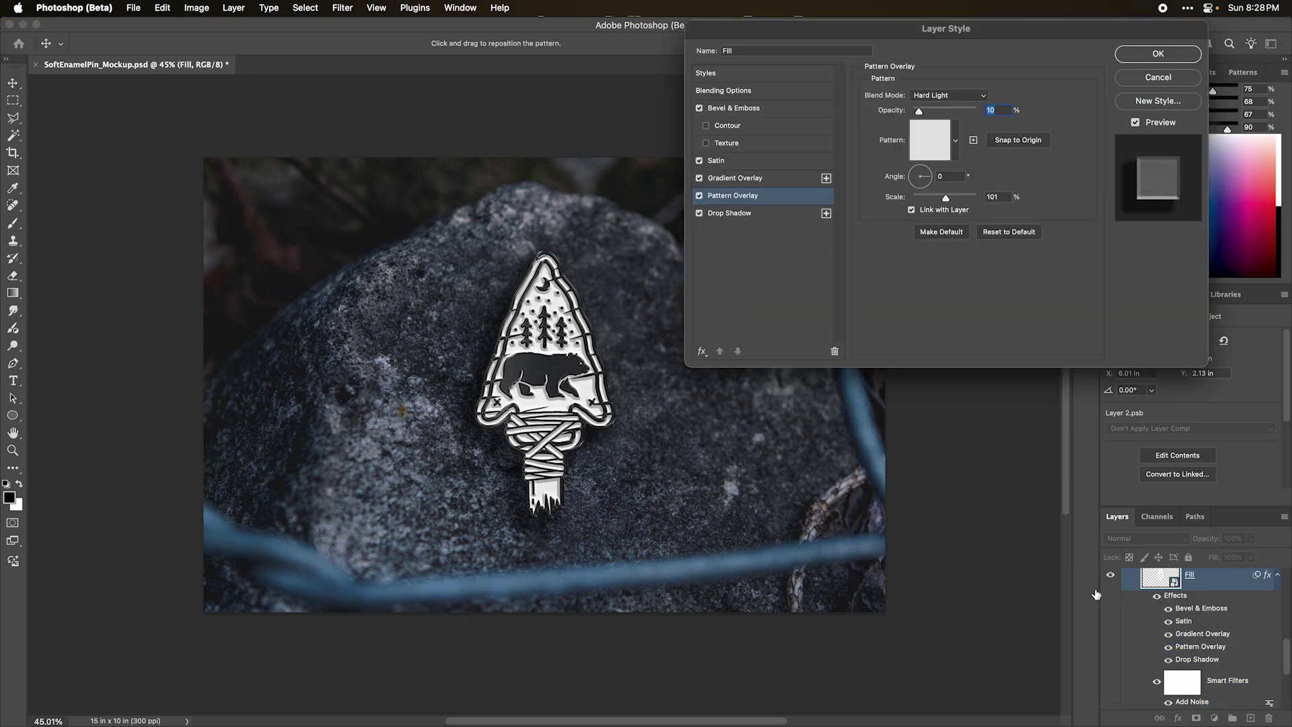
pyautogui.click(724, 213)
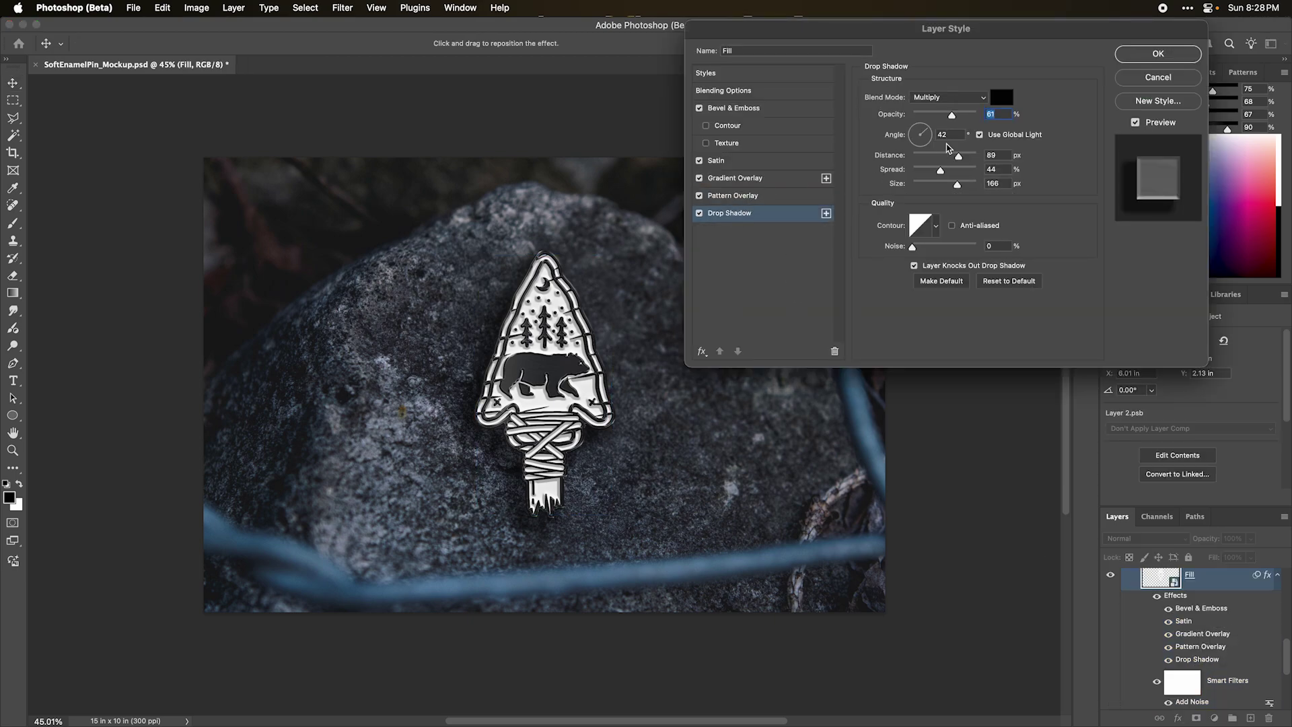
pyautogui.click(932, 116)
pyautogui.moveTo(932, 115); pyautogui.dragTo(933, 116)
pyautogui.moveTo(579, 327)
pyautogui.mouseDown()
pyautogui.moveTo(596, 334)
pyautogui.moveTo(593, 323)
pyautogui.mouseUp()
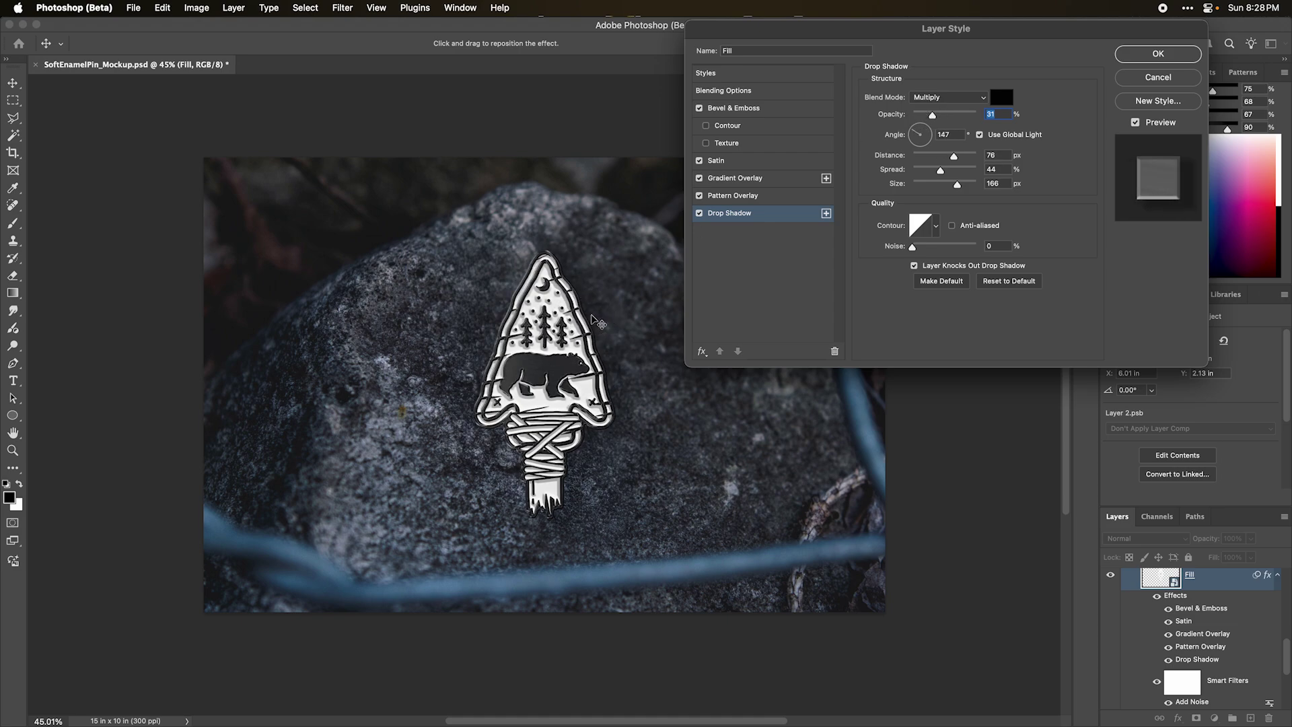
pyautogui.click(1139, 60)
# Select the Photo Filter layer in the Pin group and show it, toggling its visibility to compare the effect.
pyautogui.scroll(5, 1222, 652)
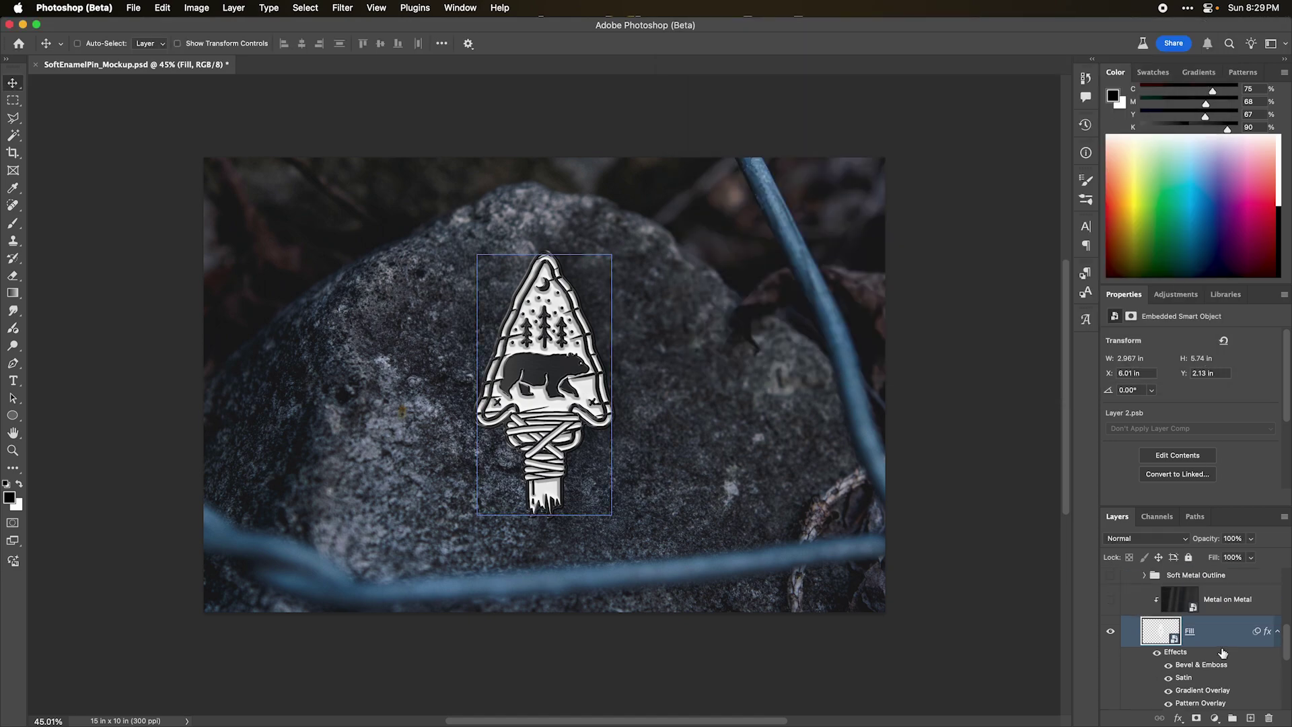
pyautogui.scroll(1, 1222, 652)
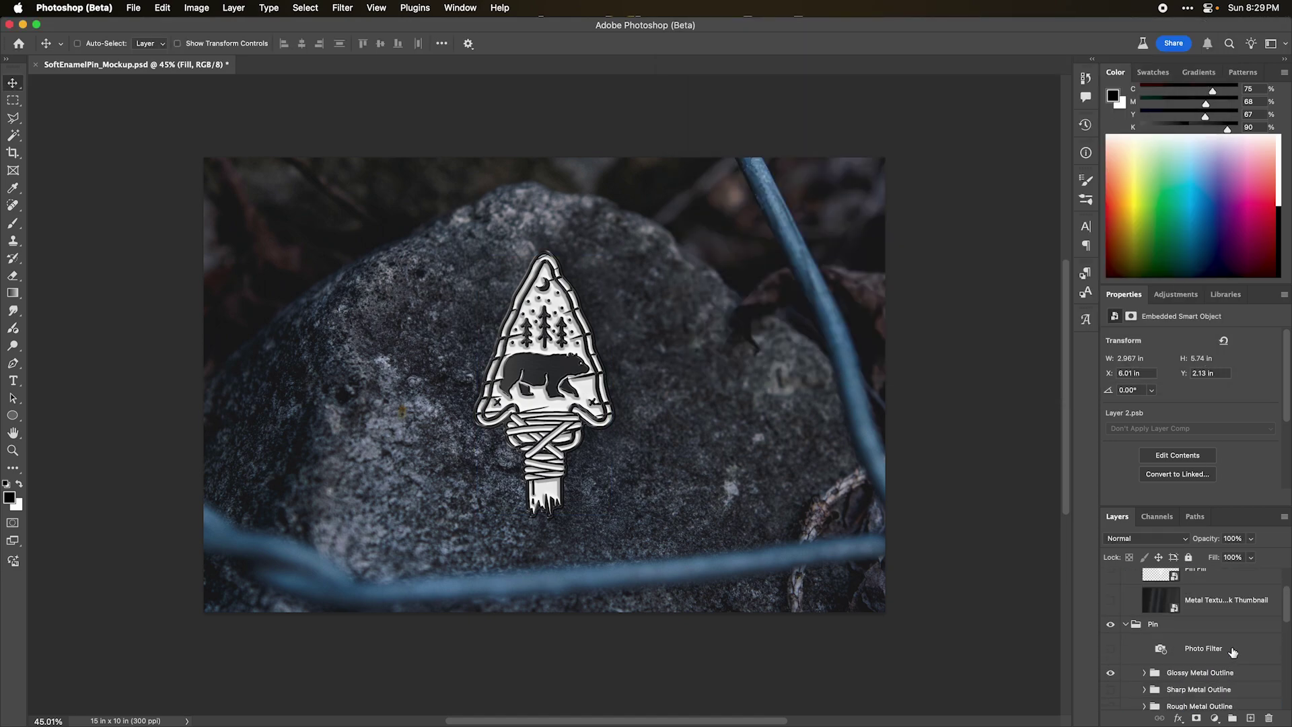
pyautogui.click(1234, 652)
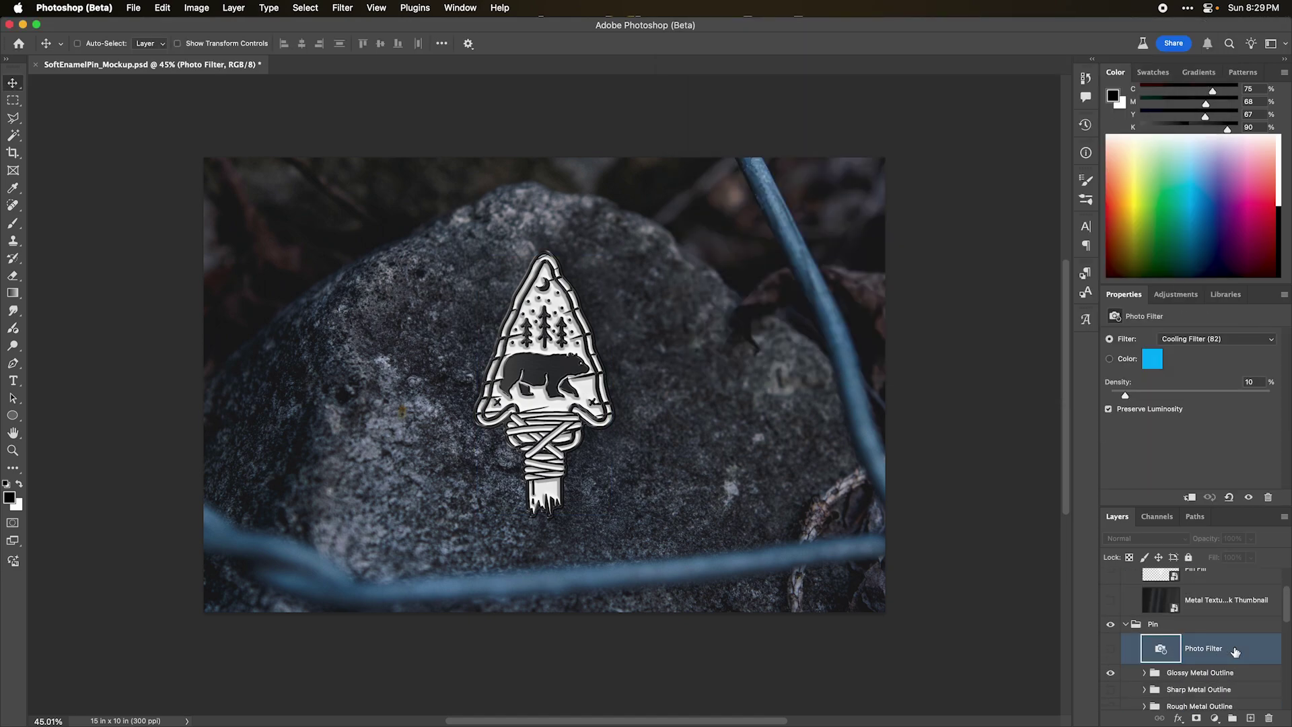
pyautogui.click(1111, 650)
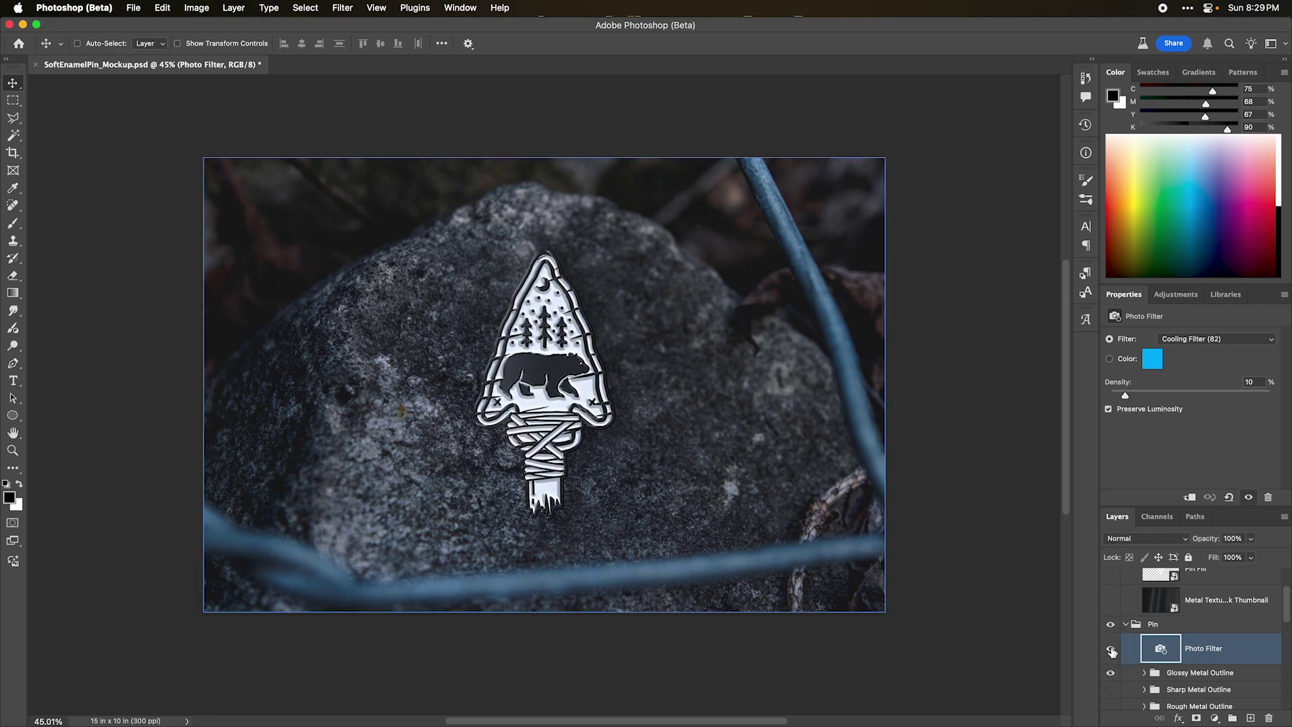
pyautogui.click(1111, 650)
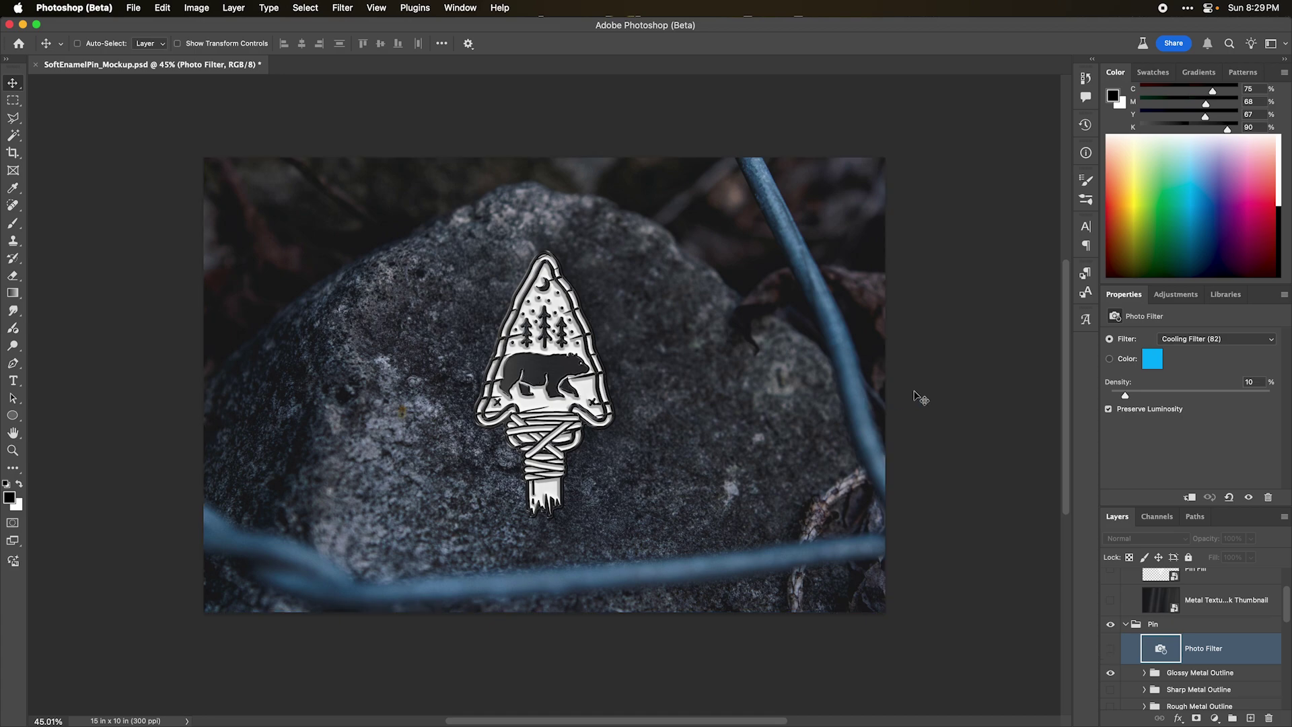
pyautogui.click(1111, 650)
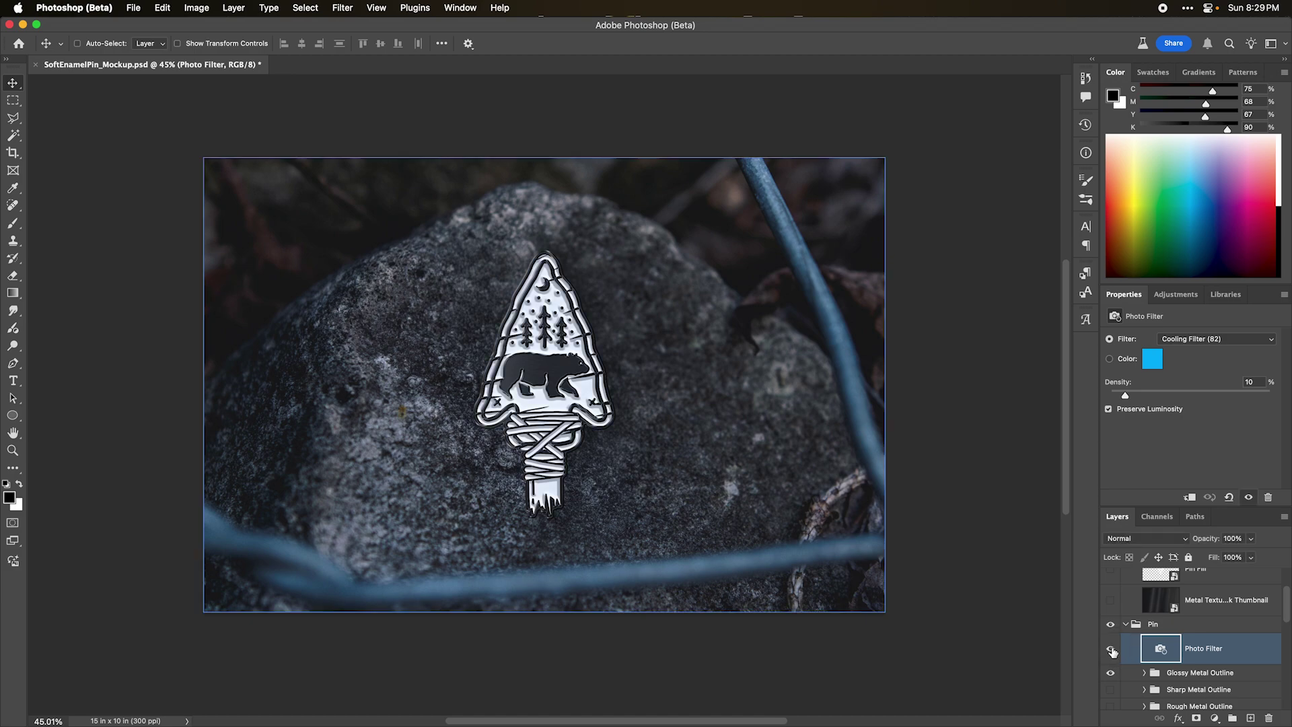
# Examine the Photo Filter's preset list and try out its density control.
pyautogui.click(1203, 339)
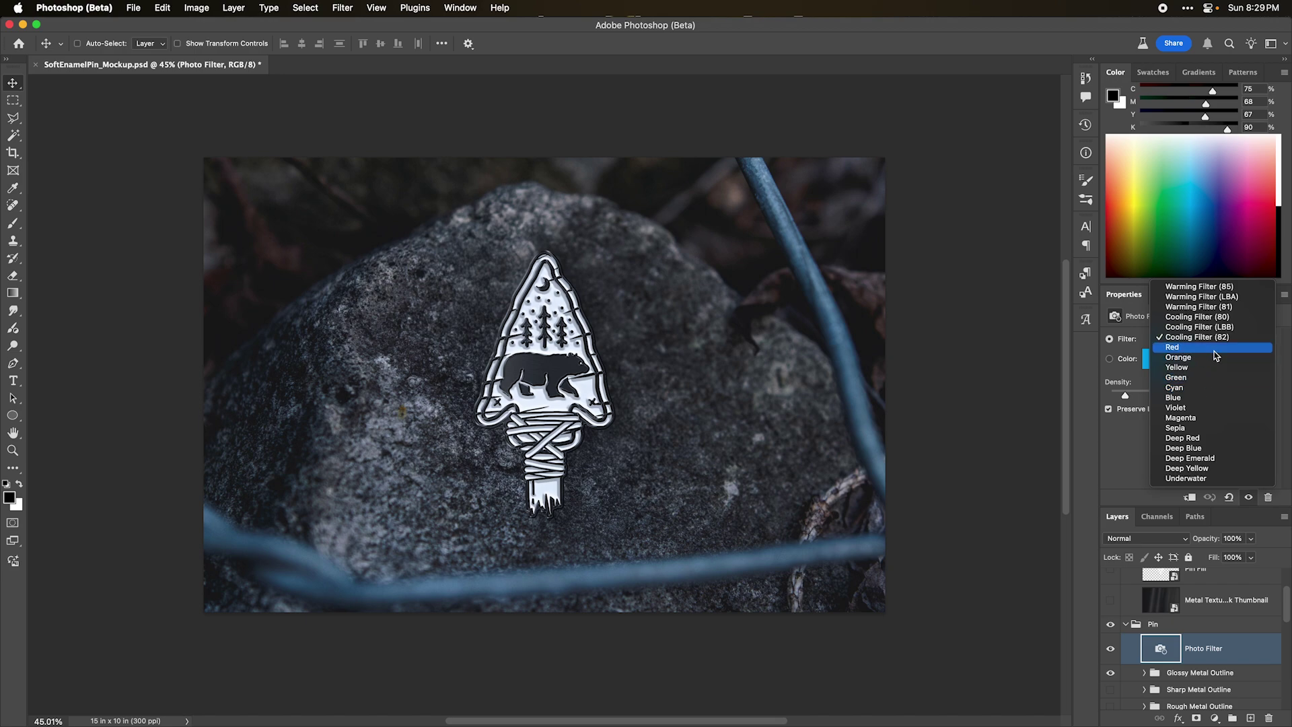
pyautogui.click(1140, 442)
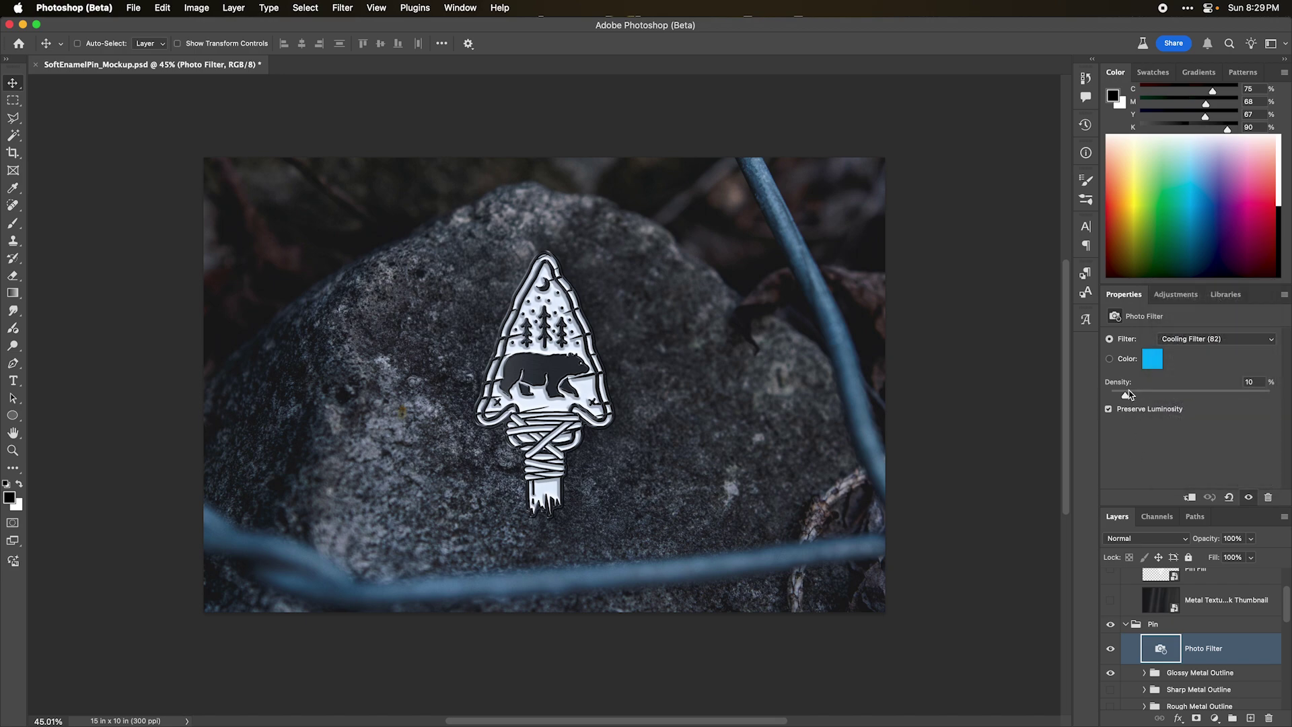
pyautogui.moveTo(1127, 395)
pyautogui.mouseDown()
pyautogui.moveTo(1145, 399)
pyautogui.moveTo(1126, 401)
pyautogui.mouseUp()
# Open the Pin Outline smart object's contents, switch to Illustrator, and copy the bear outline artwork from MyPins.ai.
pyautogui.click(1157, 601)
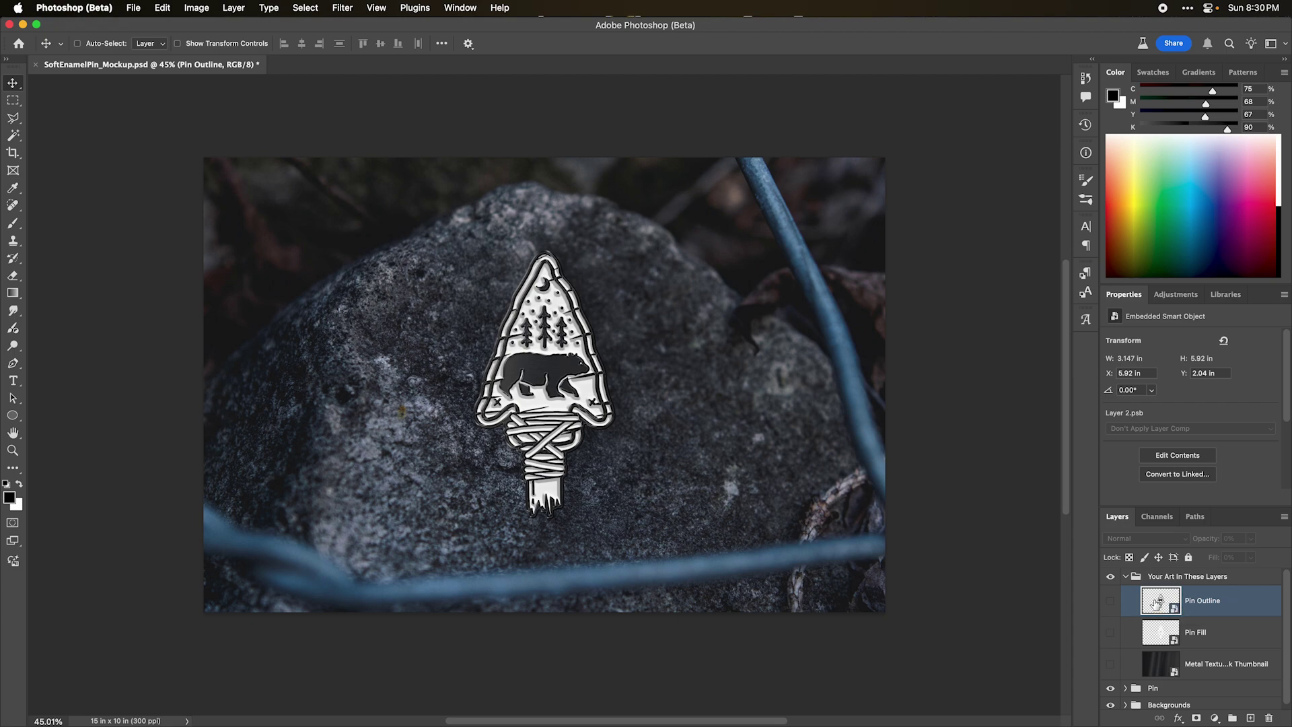
pyautogui.doubleClick(1157, 602)
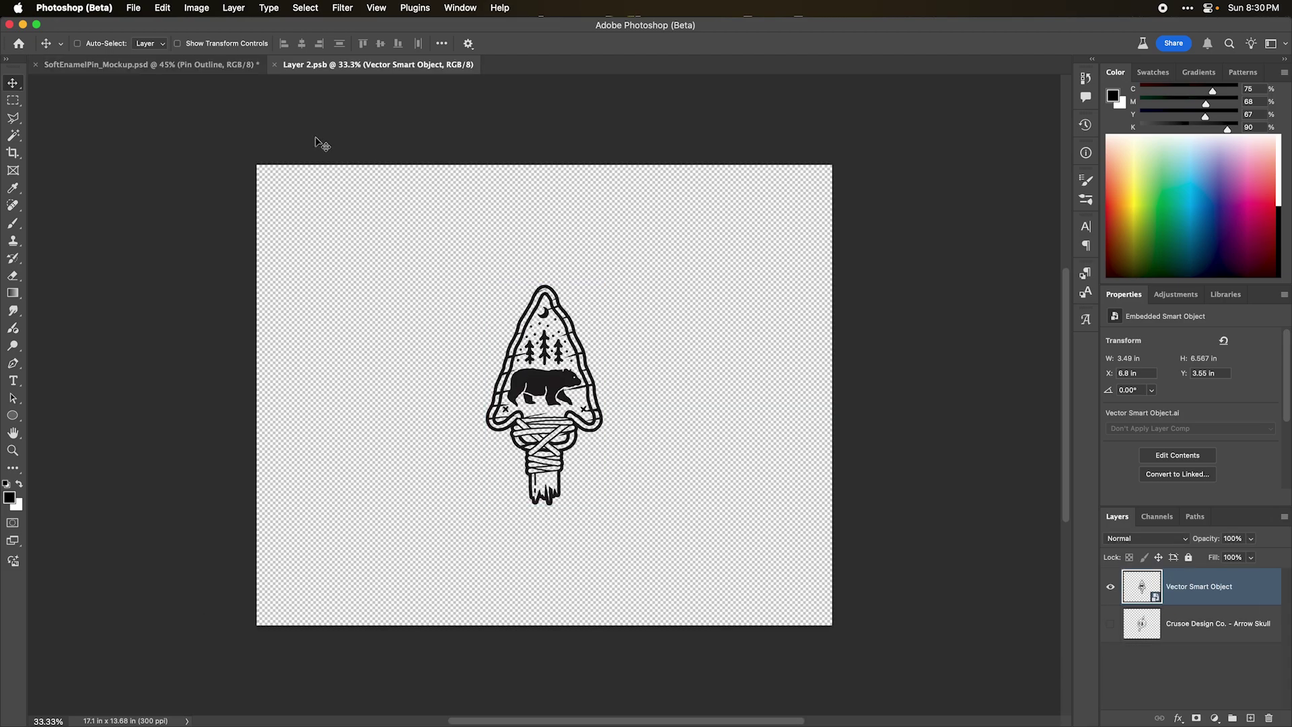
pyautogui.press('super+Tab')
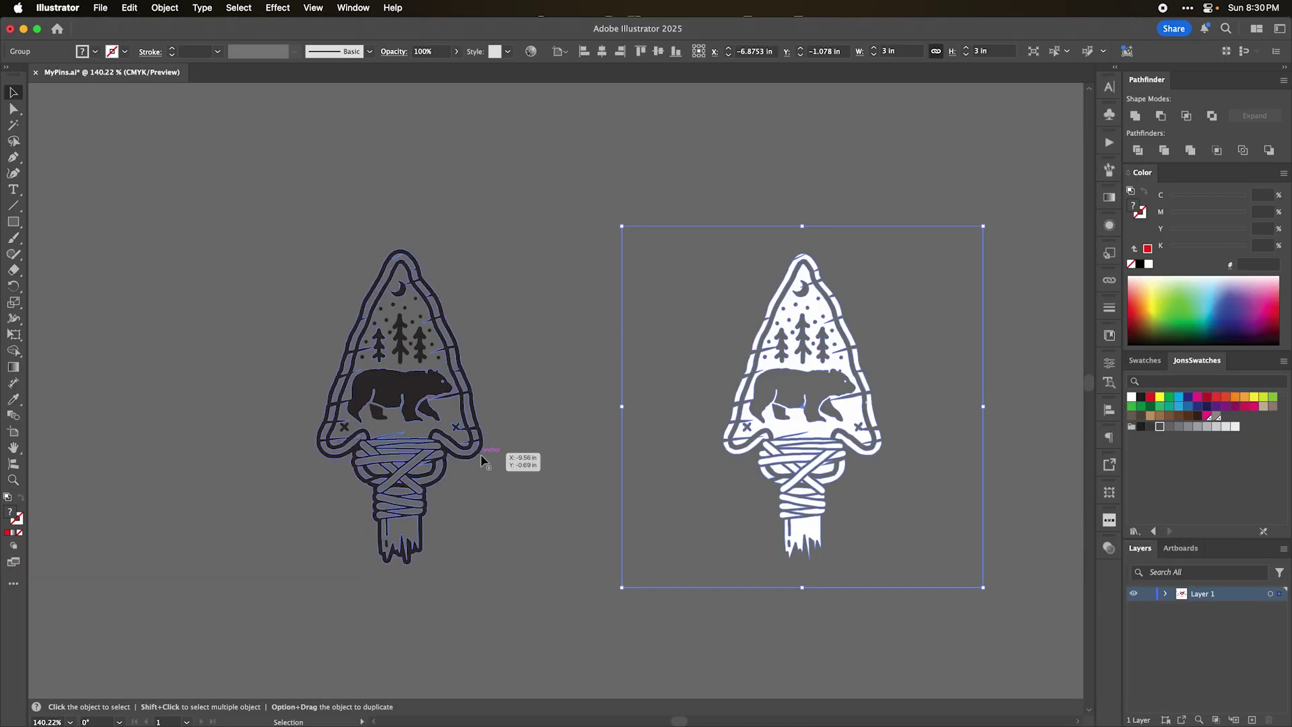
pyautogui.scroll(-5, 480, 454)
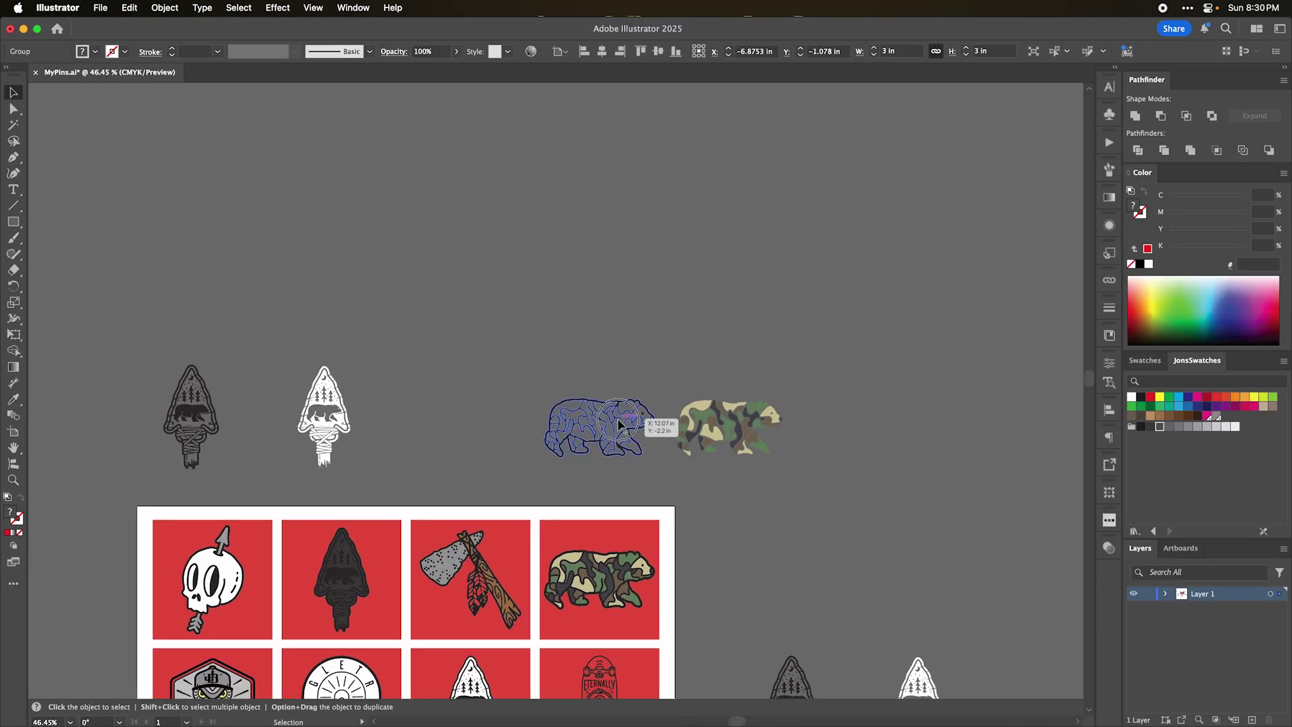
pyautogui.moveTo(649, 421); pyautogui.dragTo(649, 373)
pyautogui.press('a')
pyautogui.press('super+c')
# Return to Photoshop and paste the bear outline as a smart object, enlarged to about 6.99 in wide.
pyautogui.press('super+Tab')
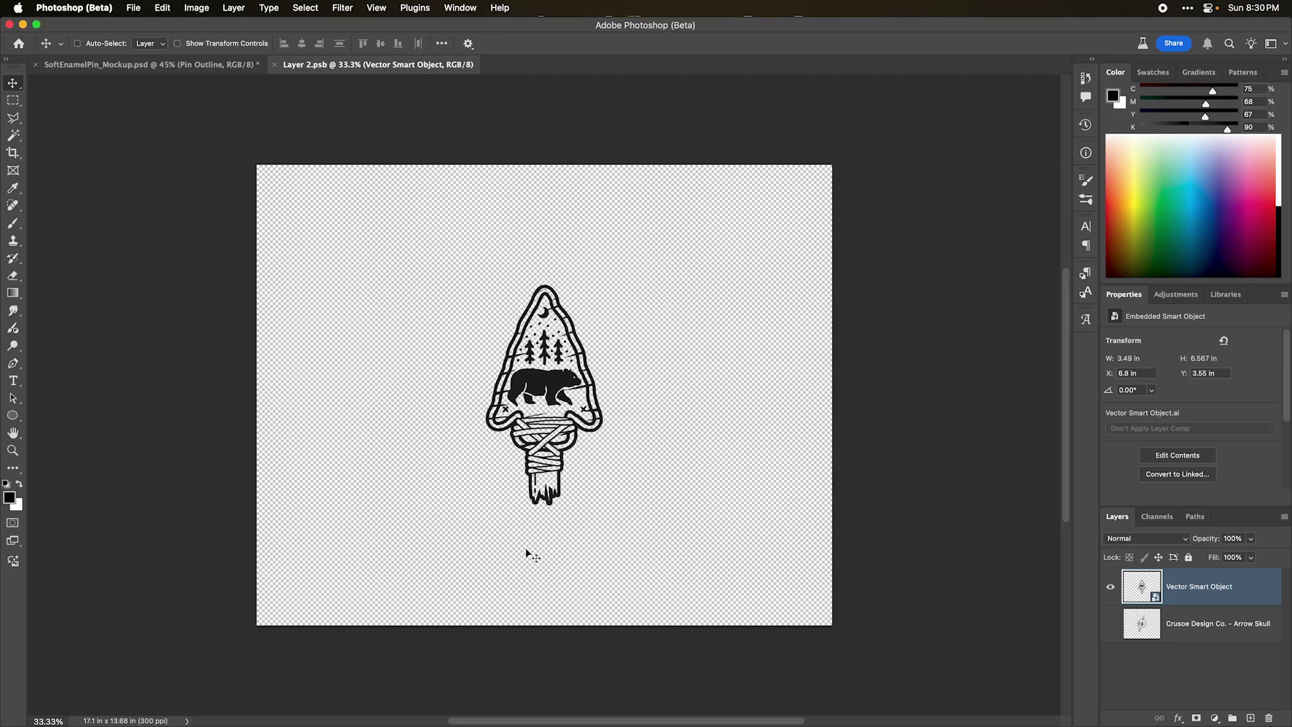
pyautogui.press('super+v')
pyautogui.press('Return')
pyautogui.click(343, 44)
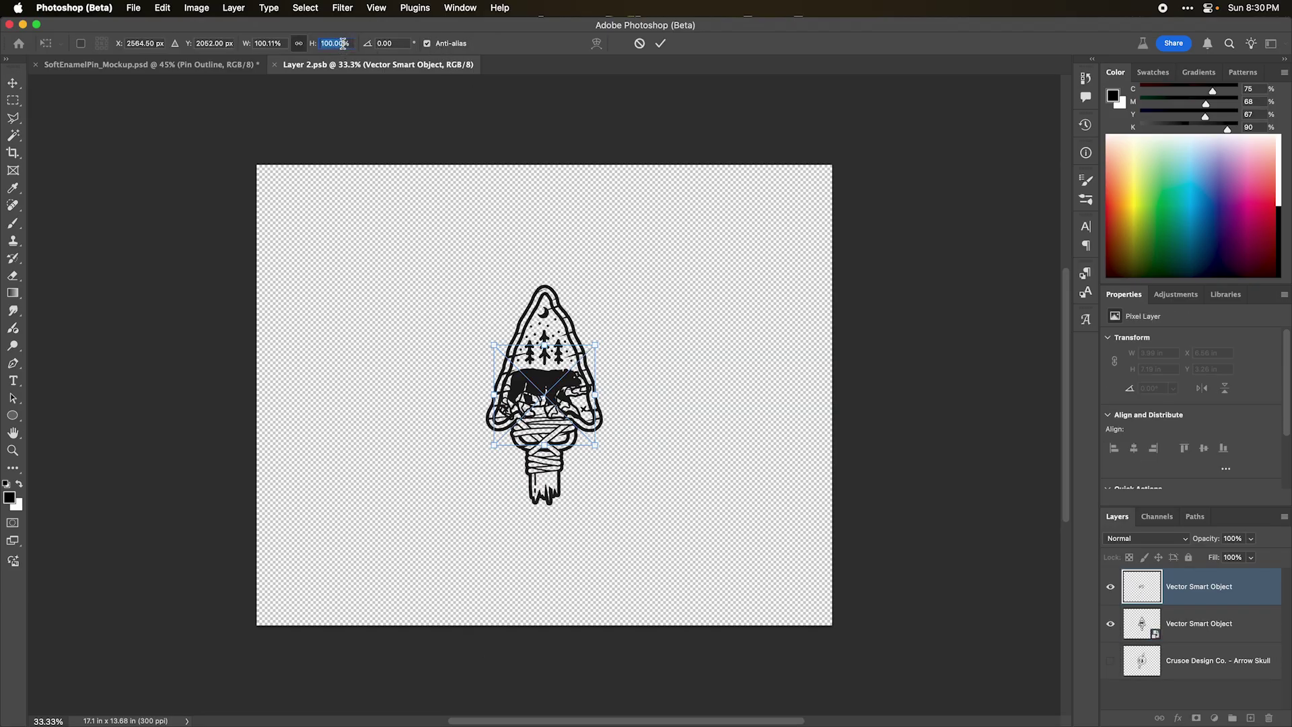
pyautogui.press('Return')
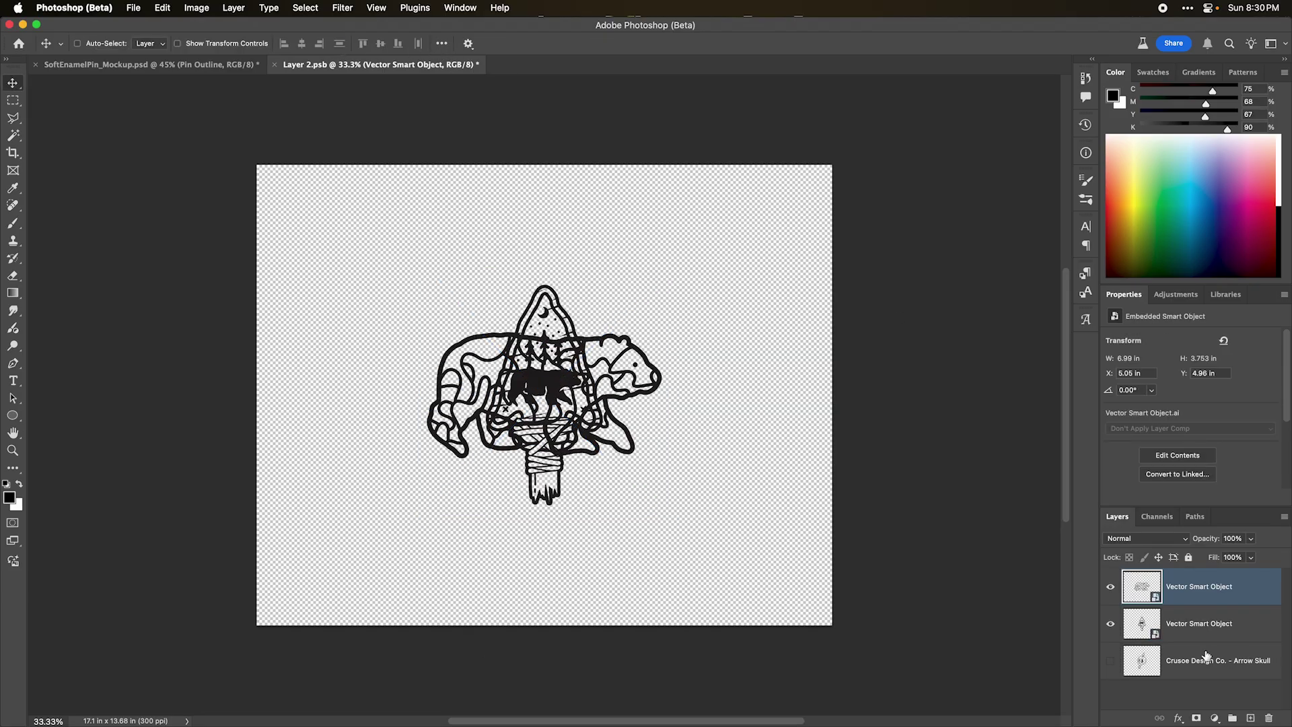
# Hide the arrowhead outline layer, and save and close the Pin Outline smart object.
pyautogui.click(1112, 628)
pyautogui.press('super+s')
pyautogui.press('super+w')
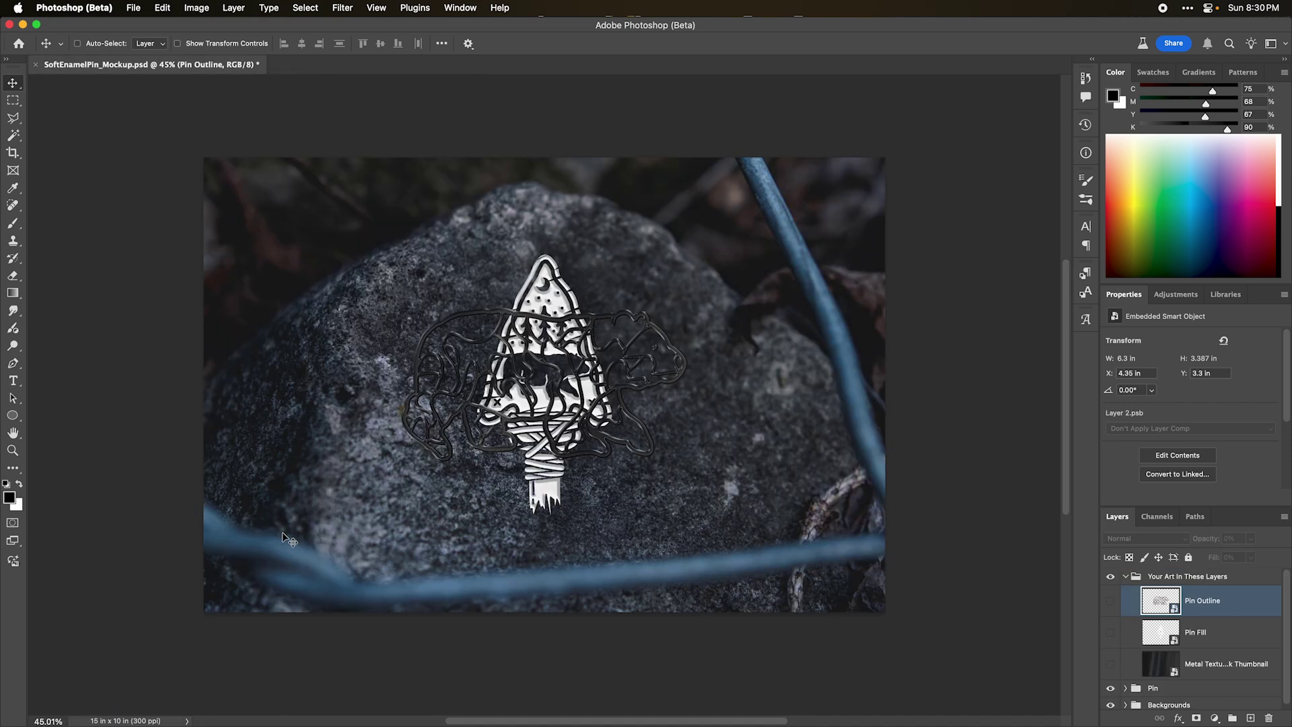
# Open the Pin Fill smart object's contents, switch to Illustrator, and copy the camouflage bear fill artwork.
pyautogui.doubleClick(1160, 632)
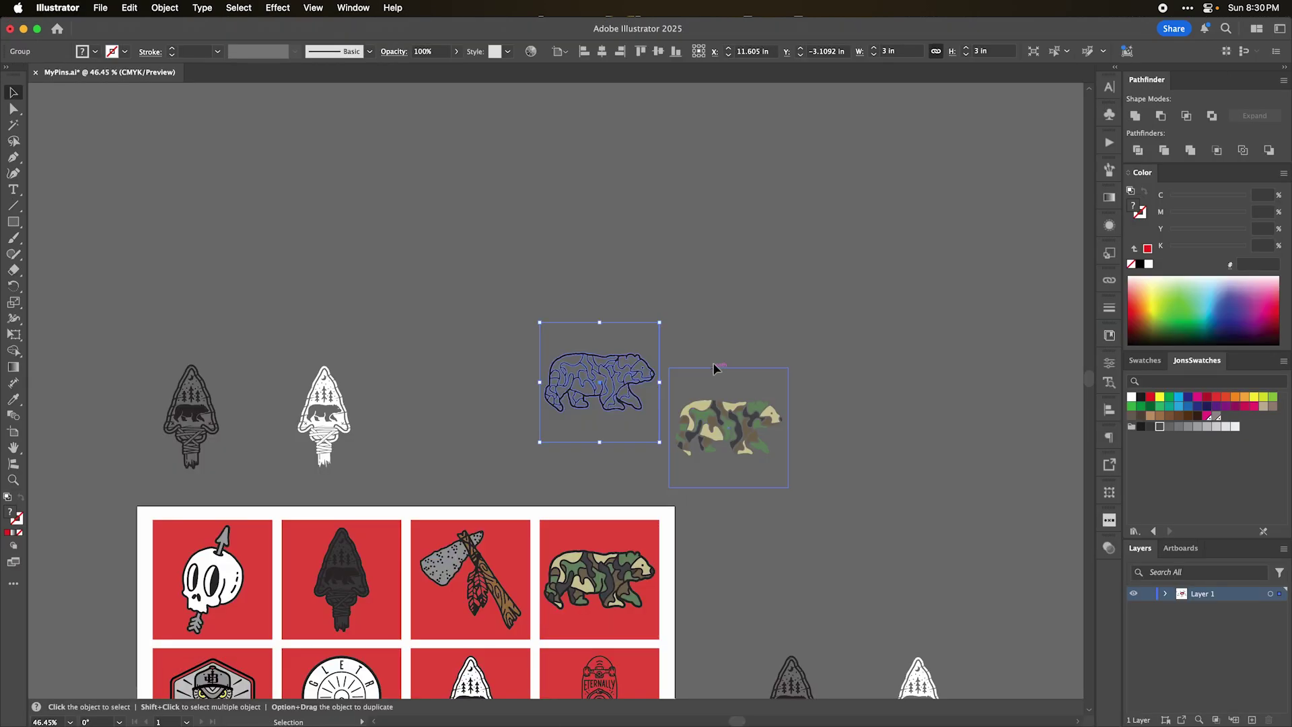
pyautogui.moveTo(723, 424); pyautogui.dragTo(672, 496)
pyautogui.press('super+c')
# Return to Photoshop and paste the camouflage bear fill as a smart object scaled to 250%.
pyautogui.press('super+Tab')
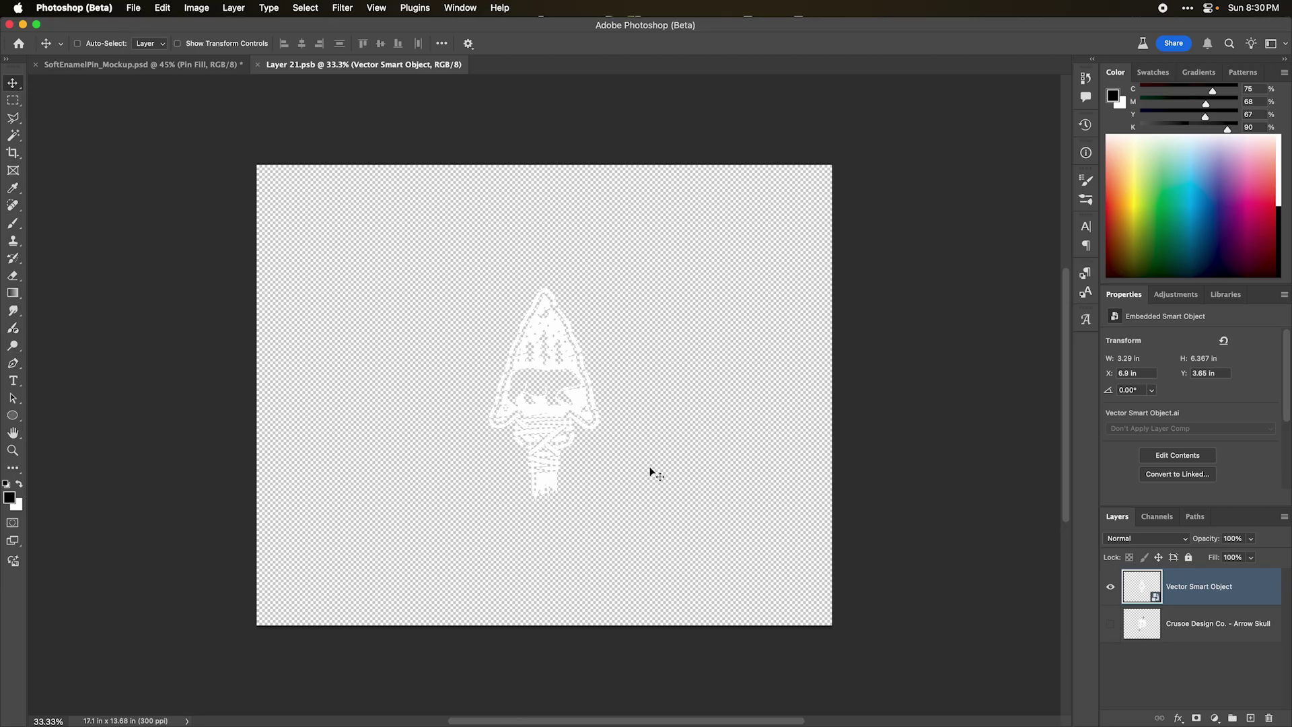
pyautogui.press('super+v')
pyautogui.press('Return')
pyautogui.doubleClick(349, 41)
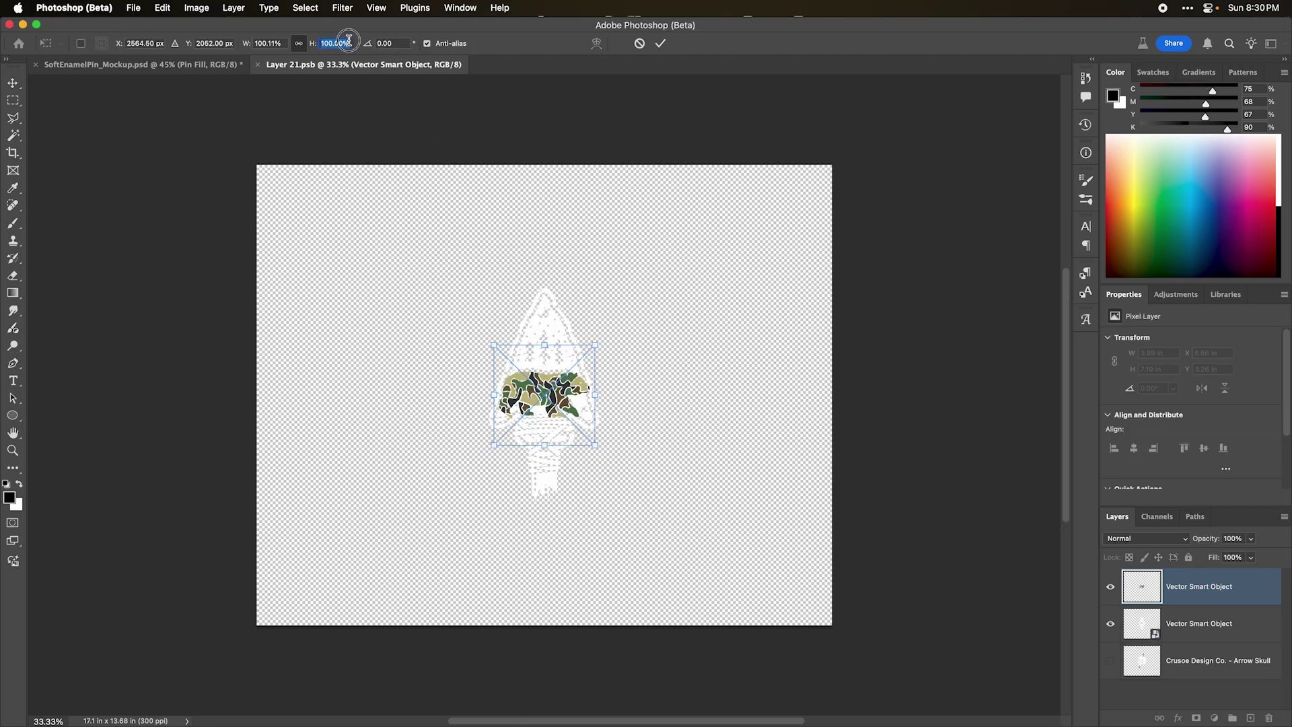
pyautogui.write('250')
pyautogui.press('Return')
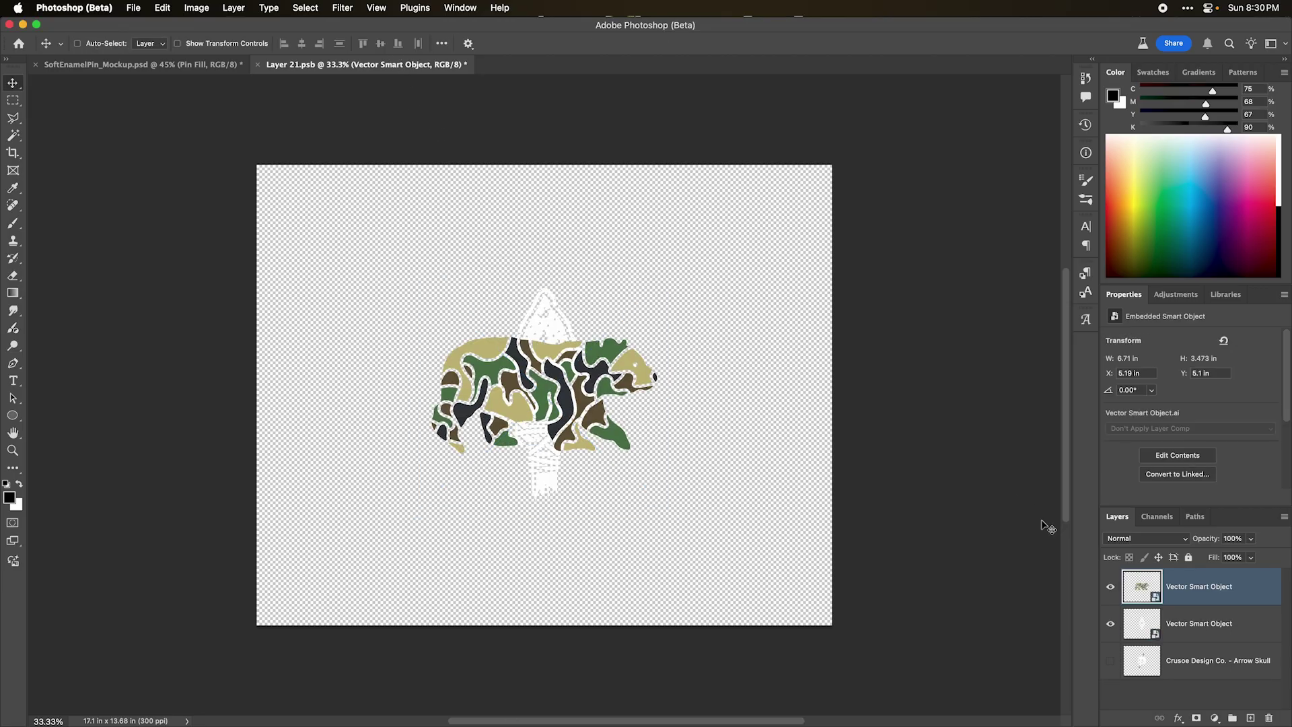
# Hide the arrowhead fill layer, save the Pin Fill contents, and return to the SoftEnamelPin_Mockup document.
pyautogui.click(1110, 623)
pyautogui.press('super+s')
pyautogui.press('super+w')
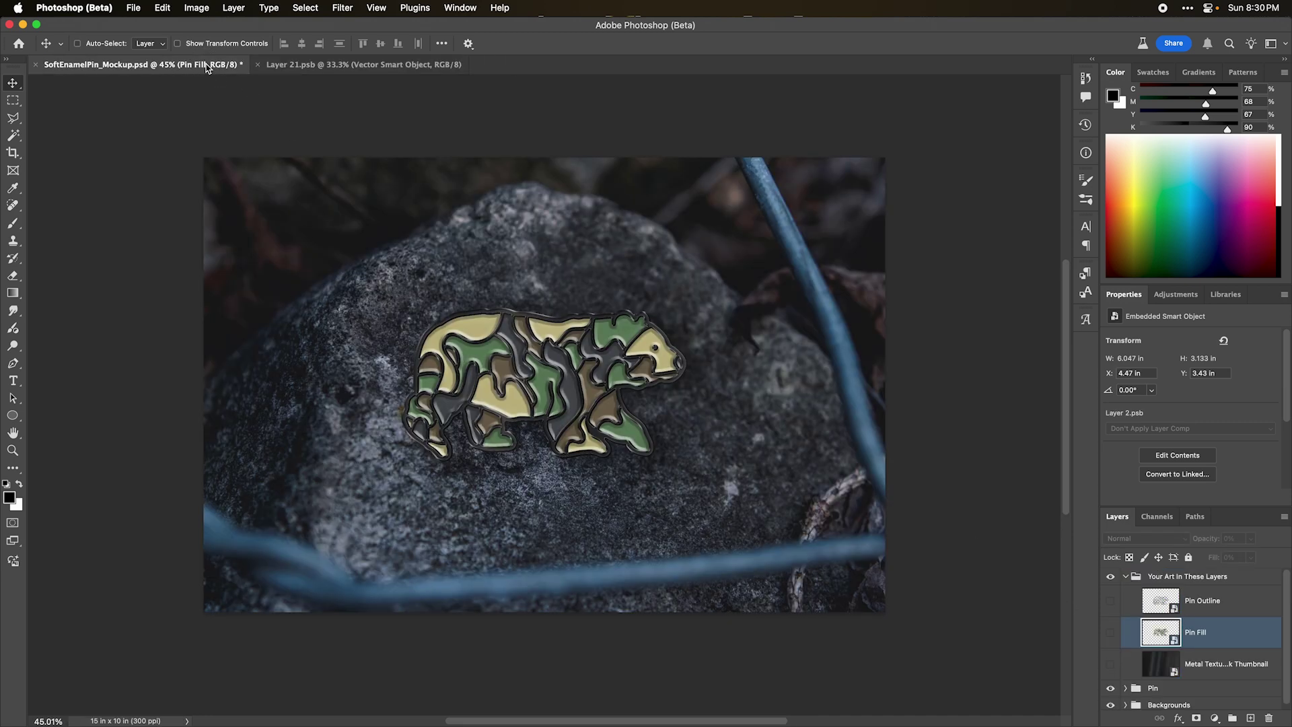